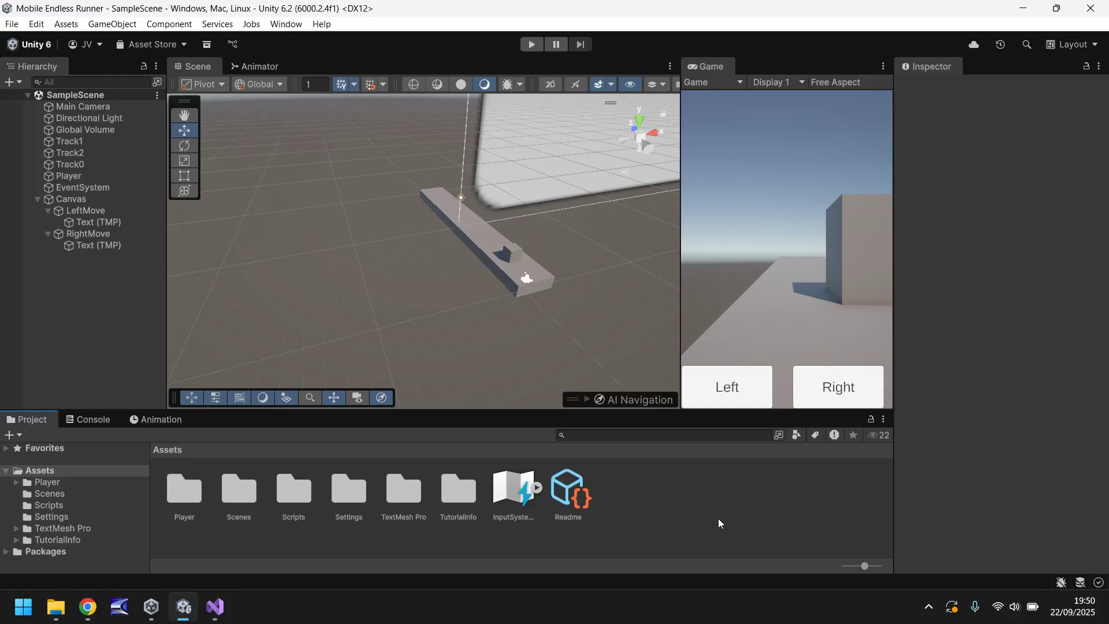
pyautogui.press('z')
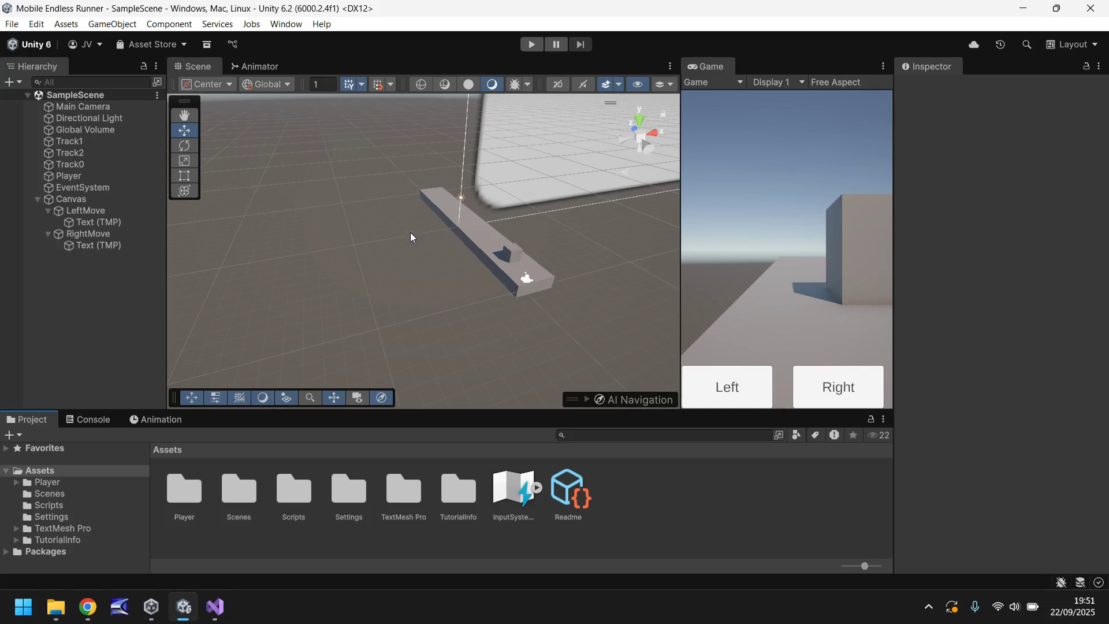
# Switch to Mixamo in the browser and load the Michelle character from the second page of the character library.
pyautogui.click(88, 606)
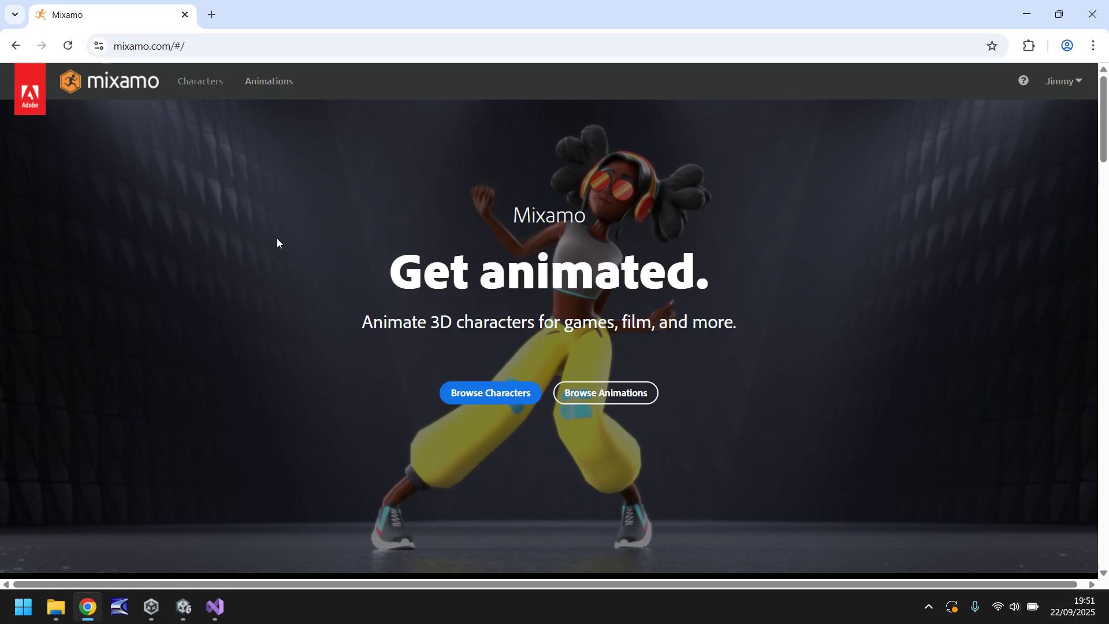
pyautogui.click(200, 82)
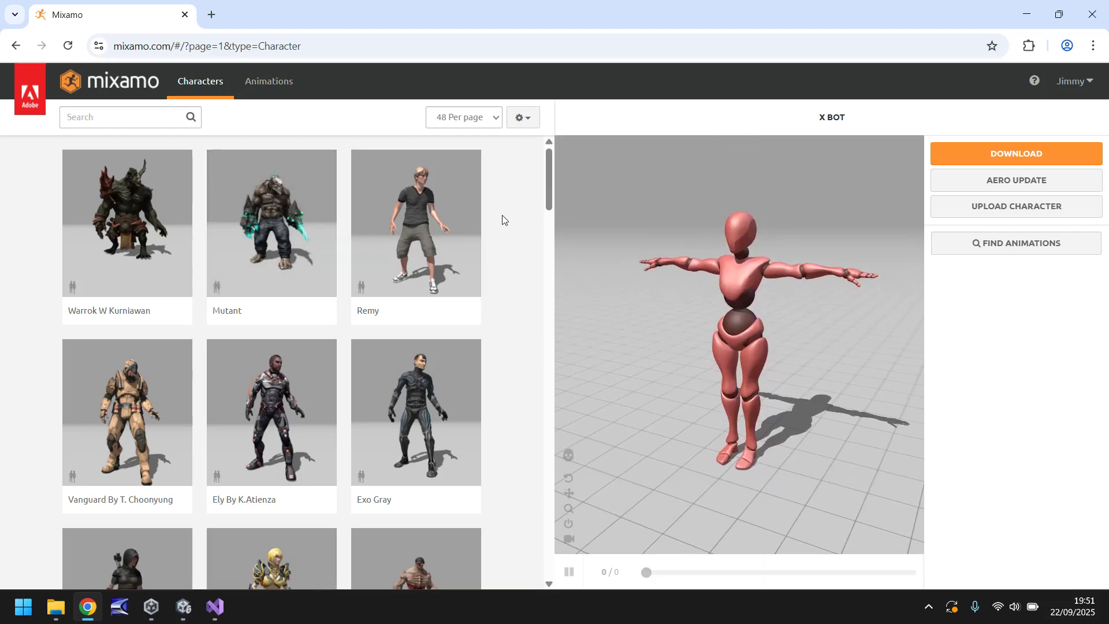
pyautogui.moveTo(549, 178); pyautogui.dragTo(544, 578)
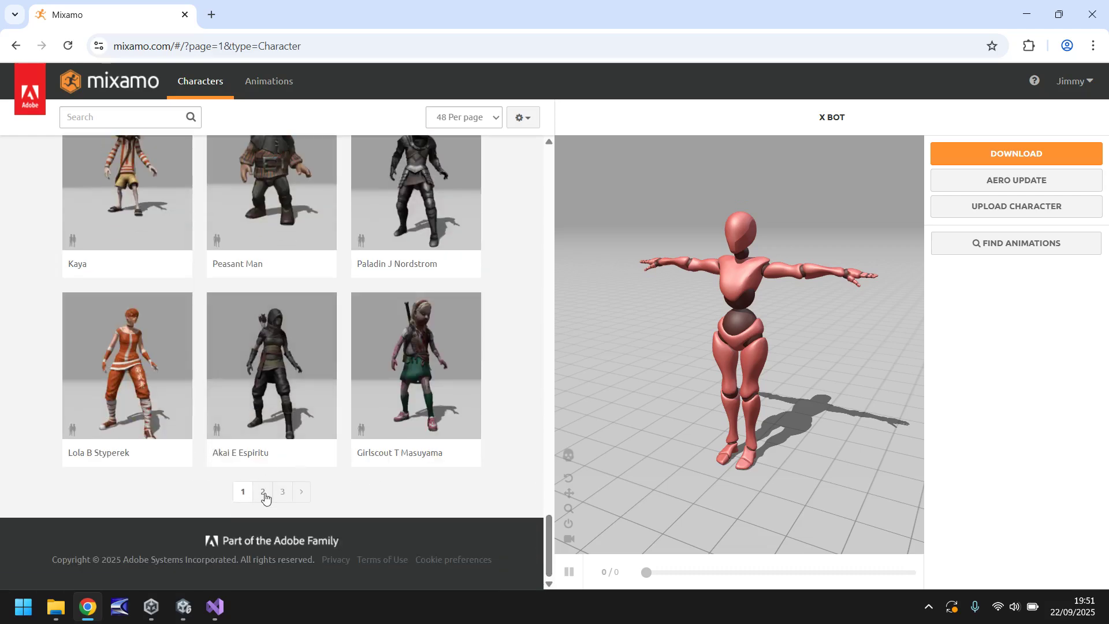
pyautogui.click(263, 492)
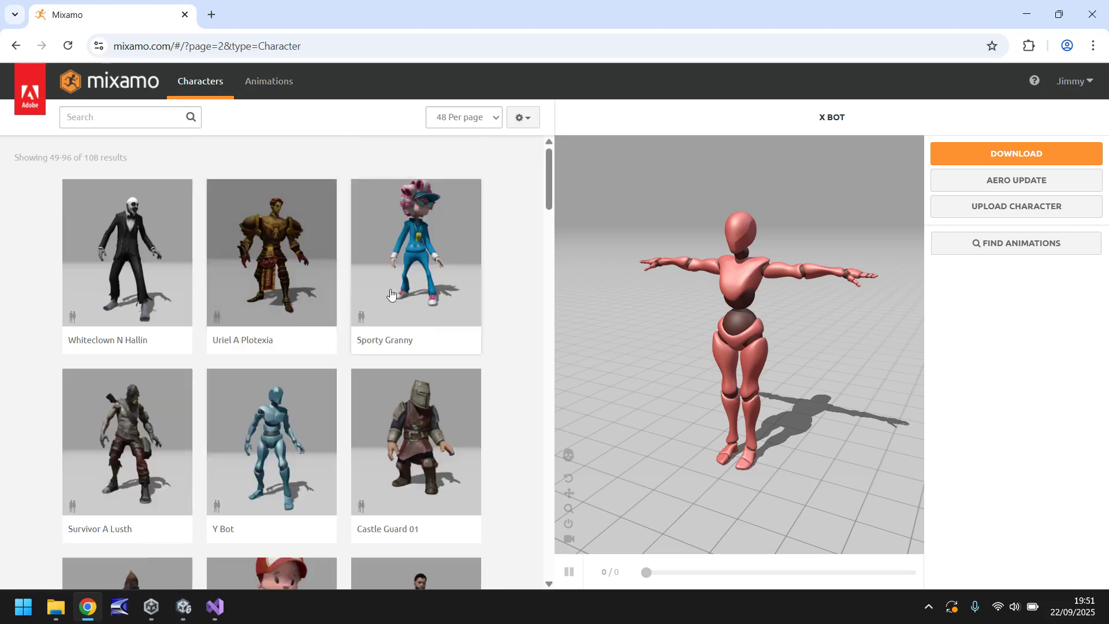
pyautogui.scroll(-4, 485, 299)
pyautogui.scroll(-4, 497, 299)
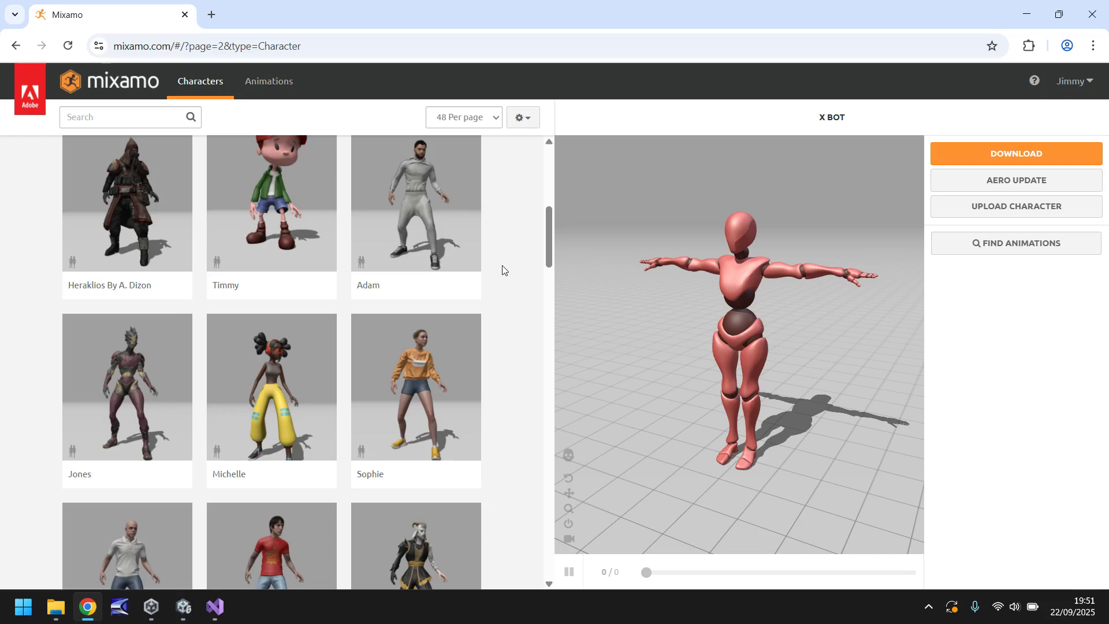
pyautogui.click(250, 372)
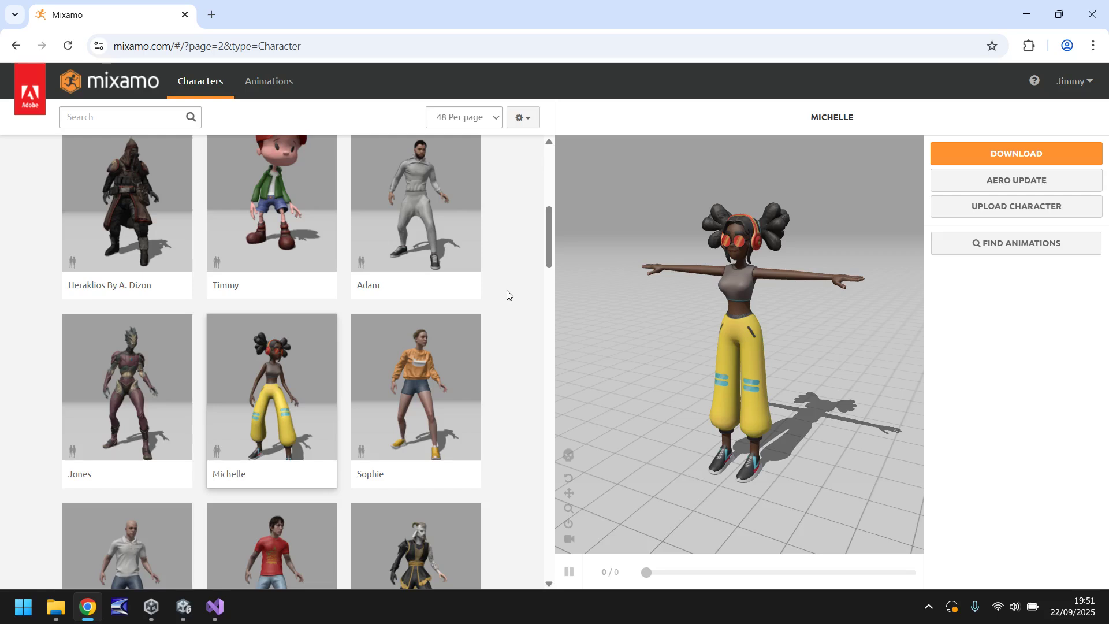
# Search the animation library for "running".
pyautogui.click(285, 82)
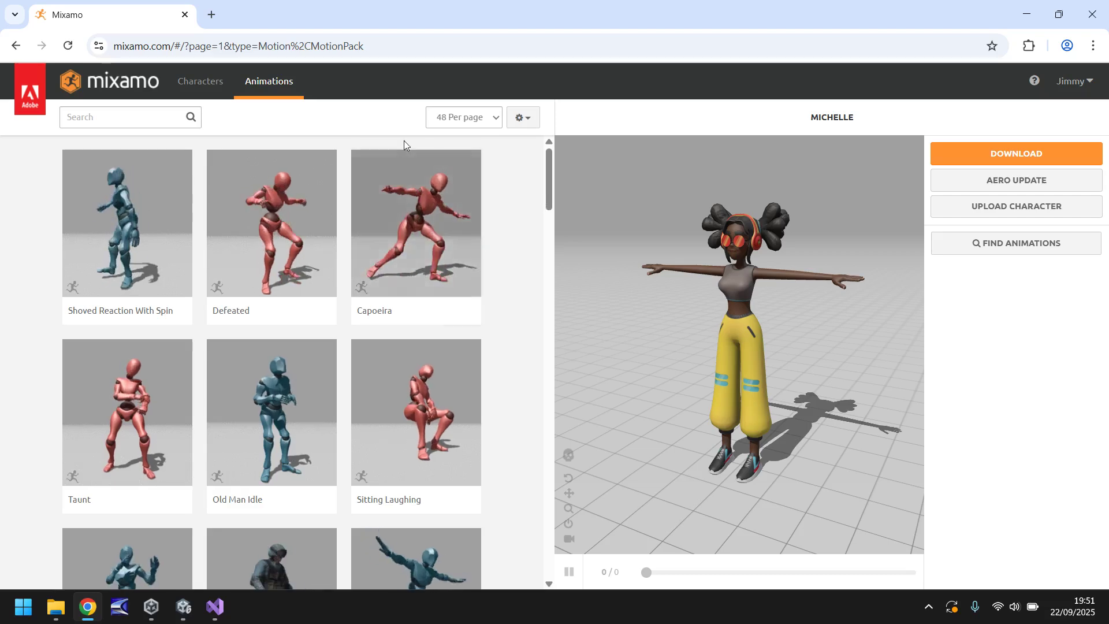
pyautogui.click(96, 114)
pyautogui.write('ru')
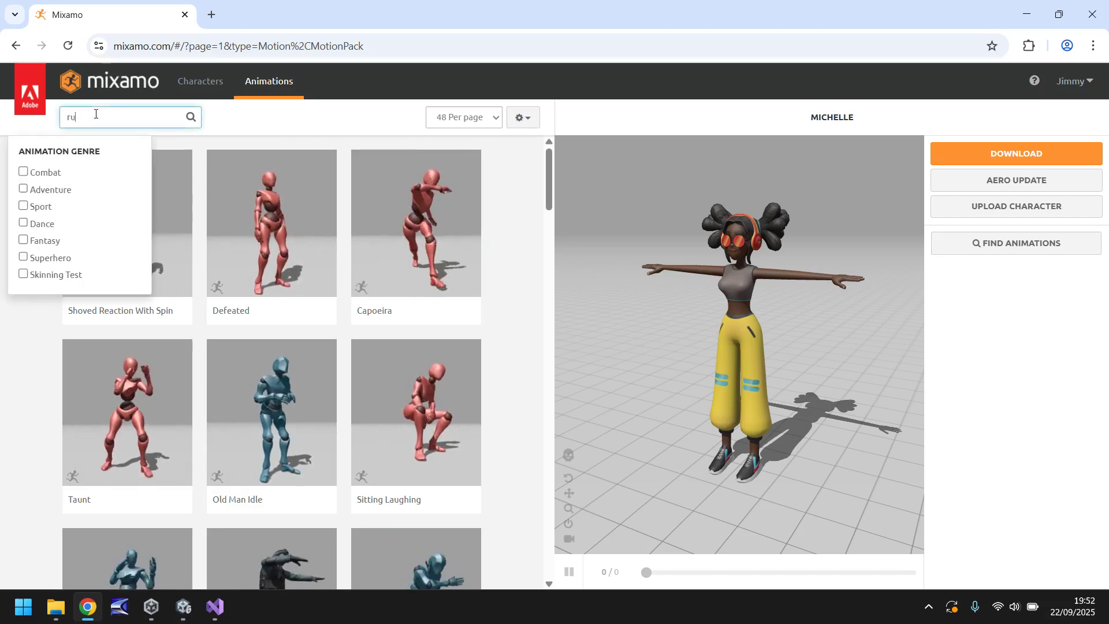
pyautogui.write('nning')
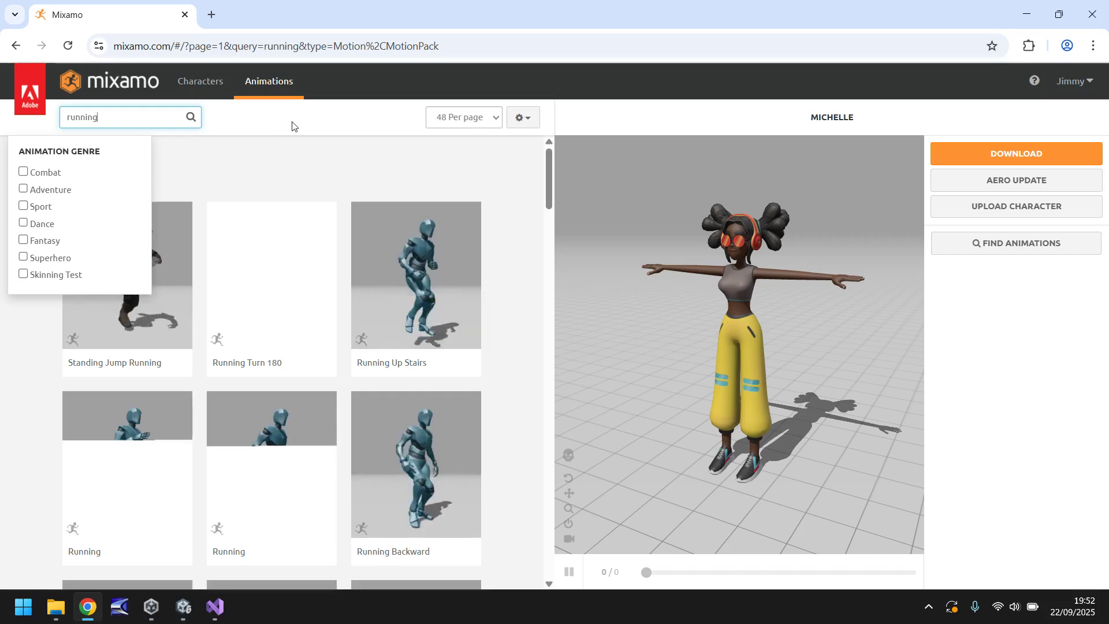
pyautogui.click(290, 123)
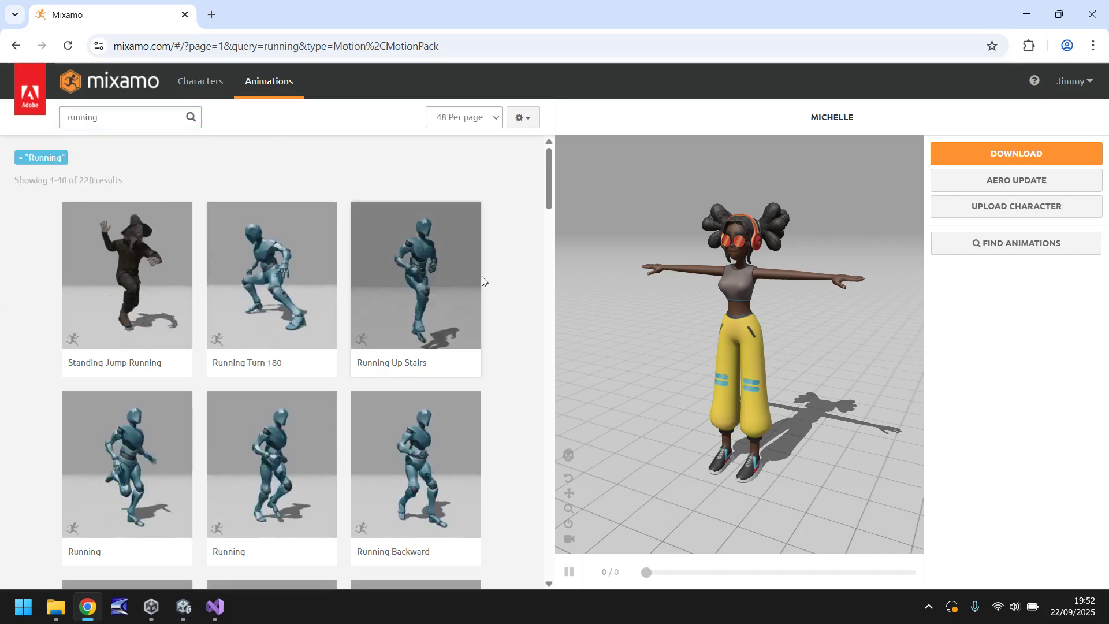
# Apply the Running animation listed before Running Backward's row neighbour to Michelle and enable In Place.
pyautogui.scroll(-3, 493, 257)
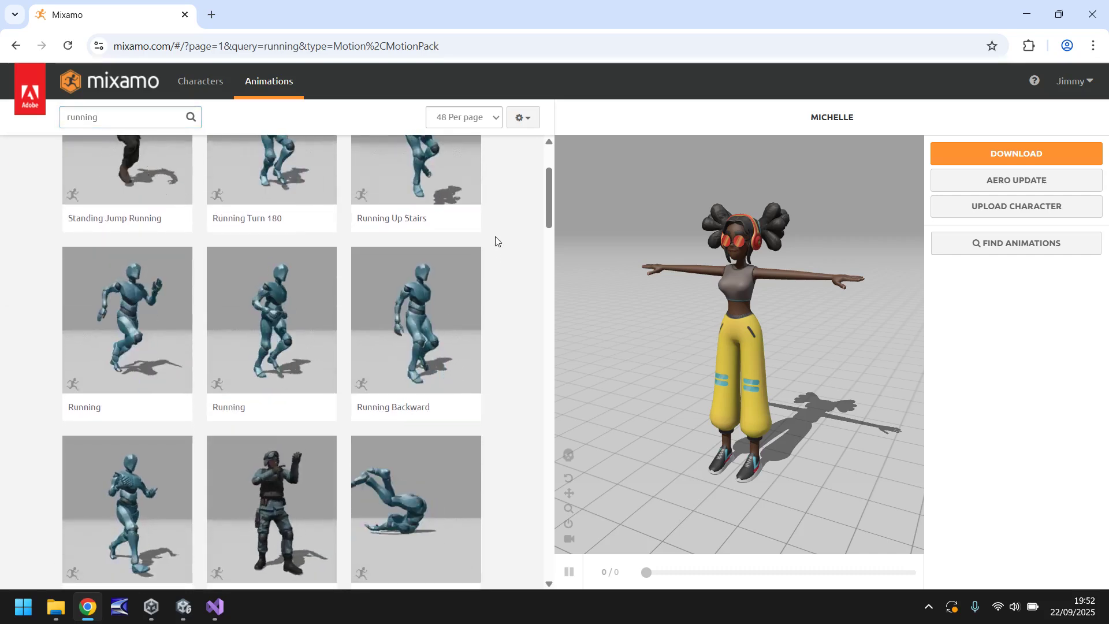
pyautogui.click(127, 297)
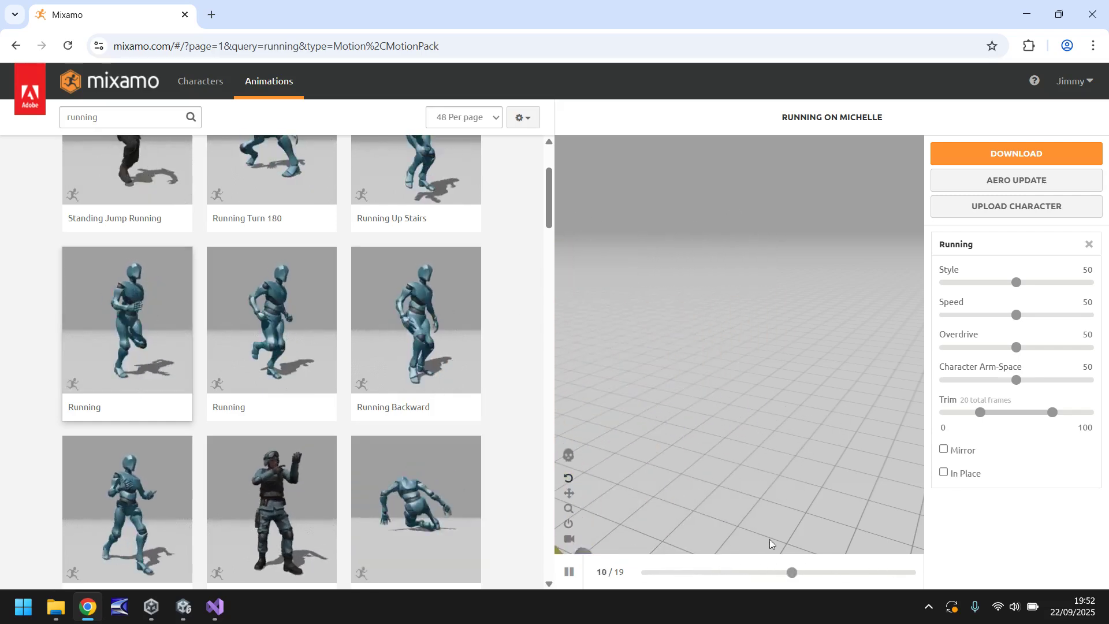
pyautogui.click(944, 473)
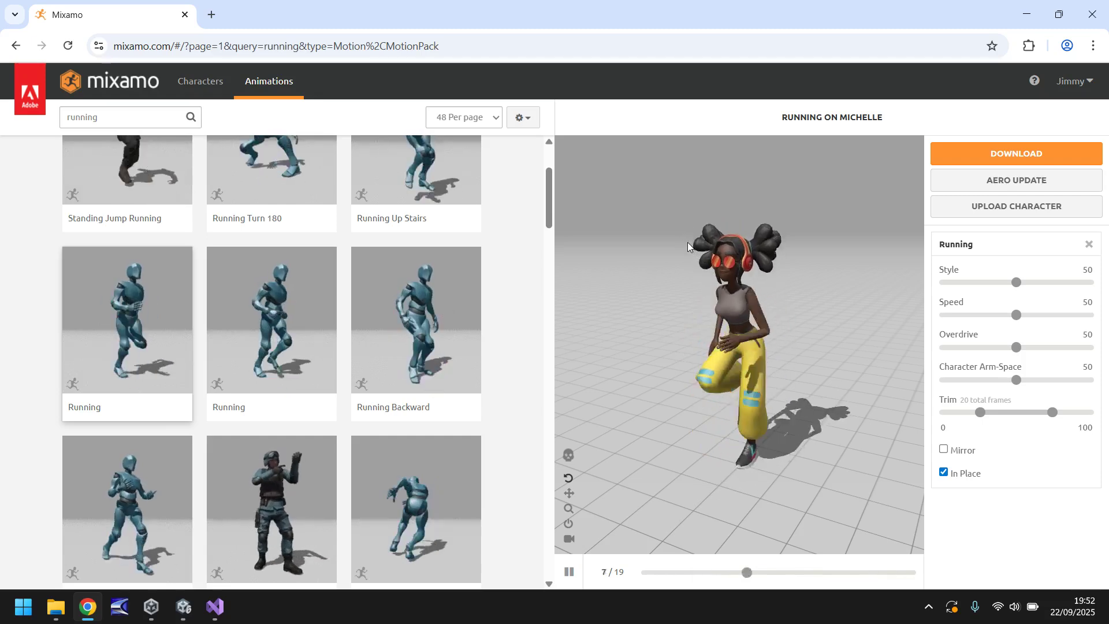
# Download the running character as Collada(.dae) and open the downloaded Running archive, moving its window aside.
pyautogui.click(1036, 150)
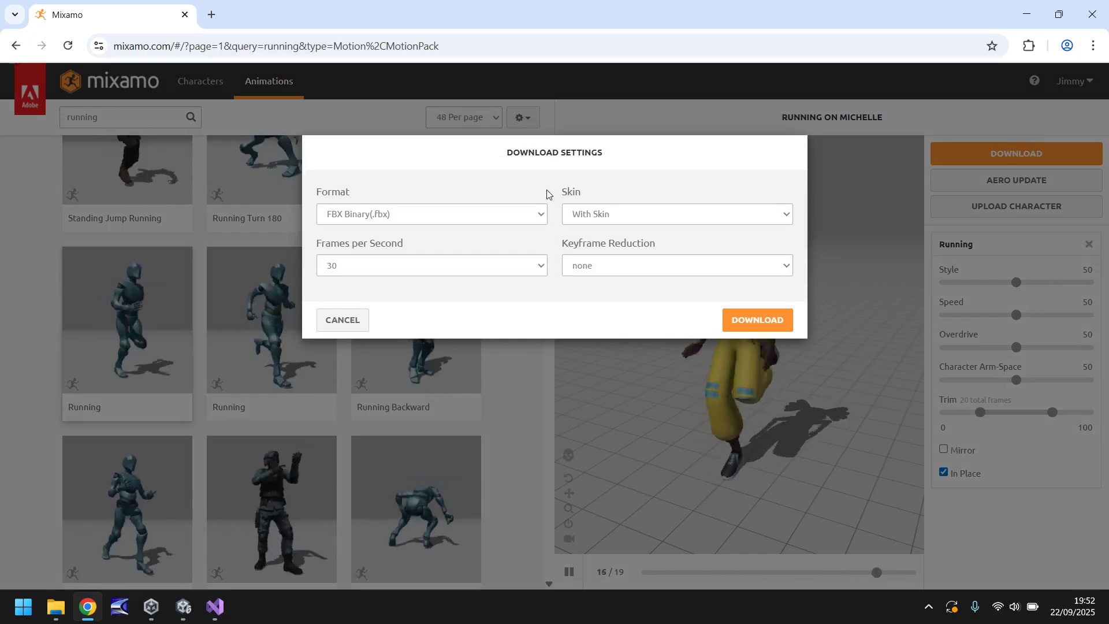
pyautogui.click(540, 215)
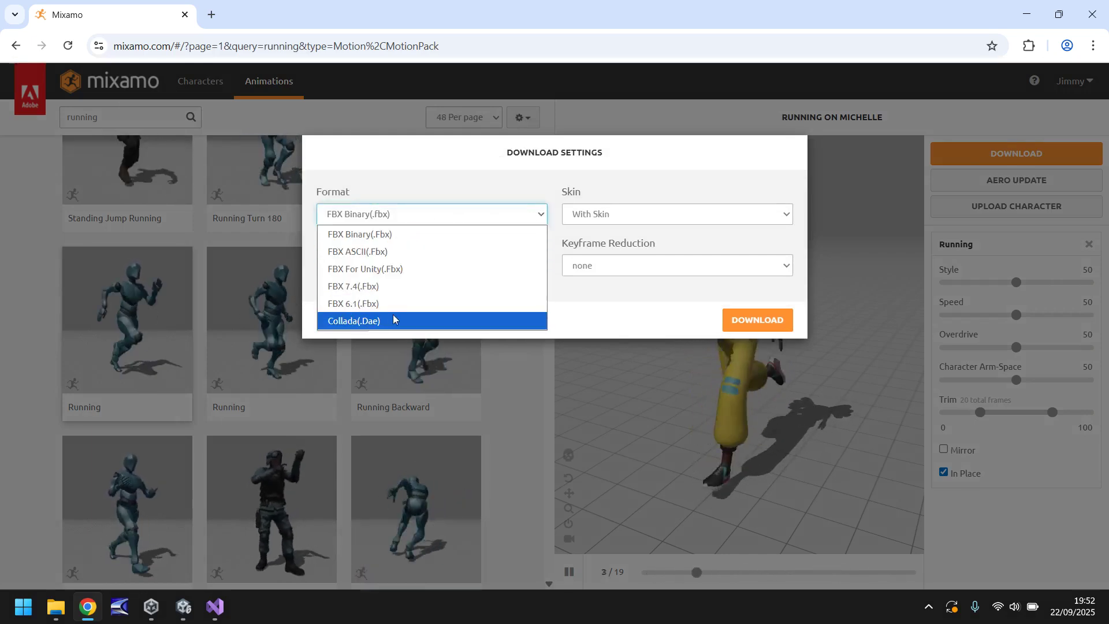
pyautogui.click(354, 321)
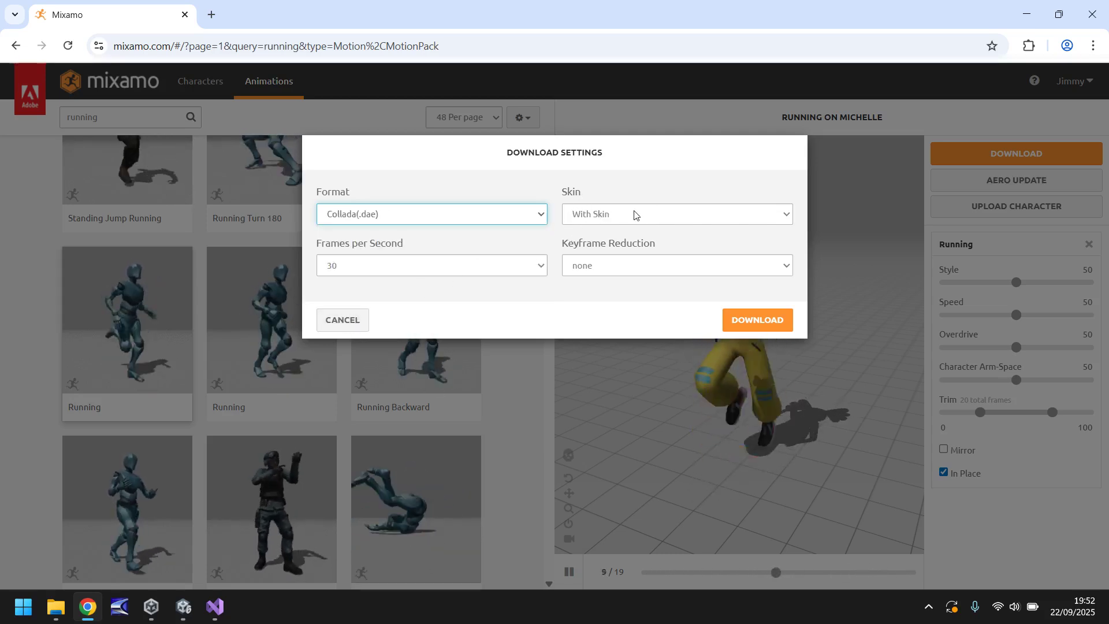
pyautogui.click(752, 321)
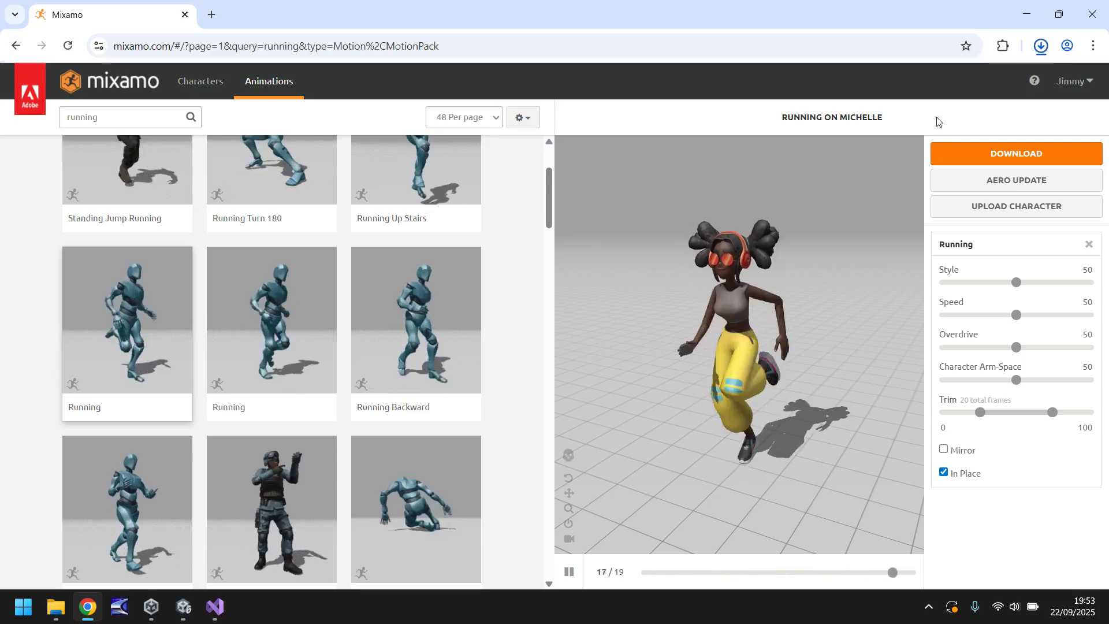
pyautogui.click(1034, 80)
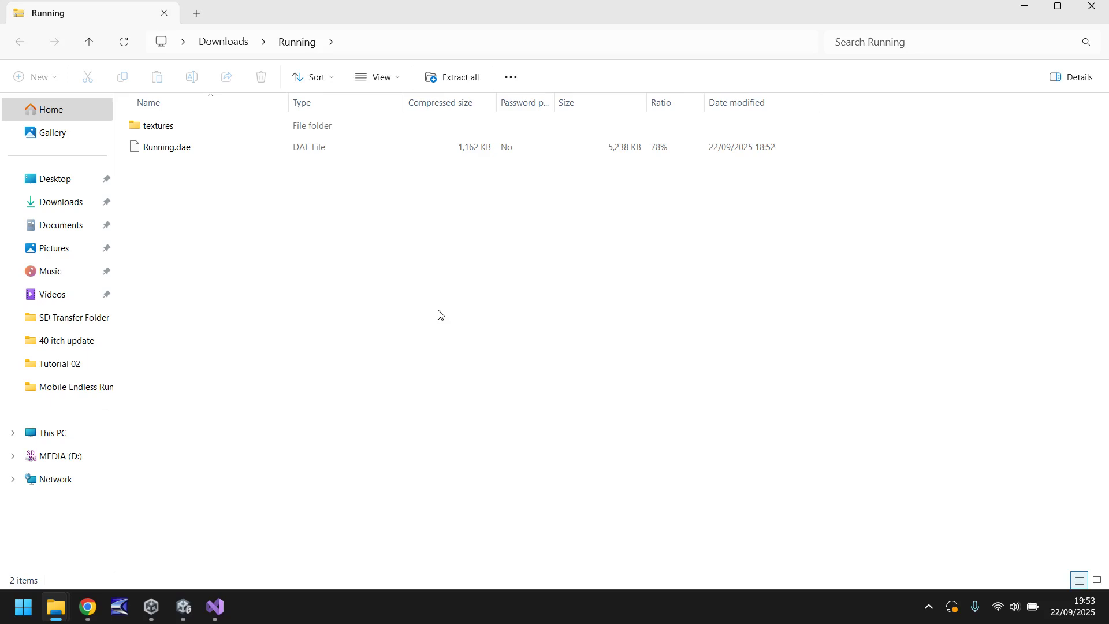
pyautogui.moveTo(363, 9); pyautogui.dragTo(619, 65)
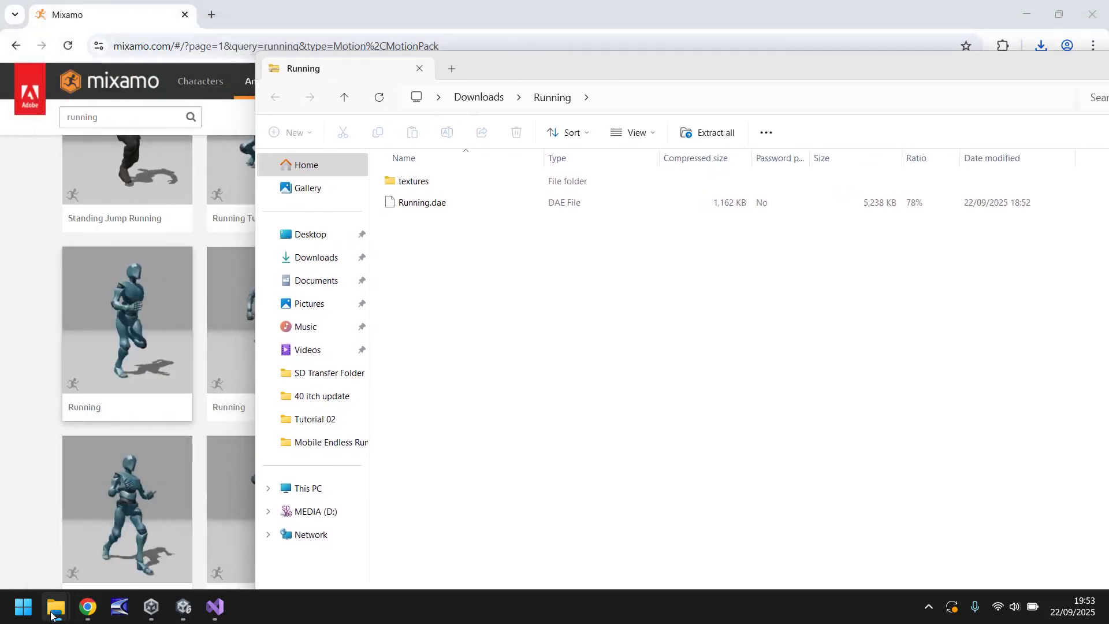
# Create a folder named MyPlayer inside the project's Tutorial 04 folder and open it.
pyautogui.moveTo(56, 607)
pyautogui.click(107, 556)
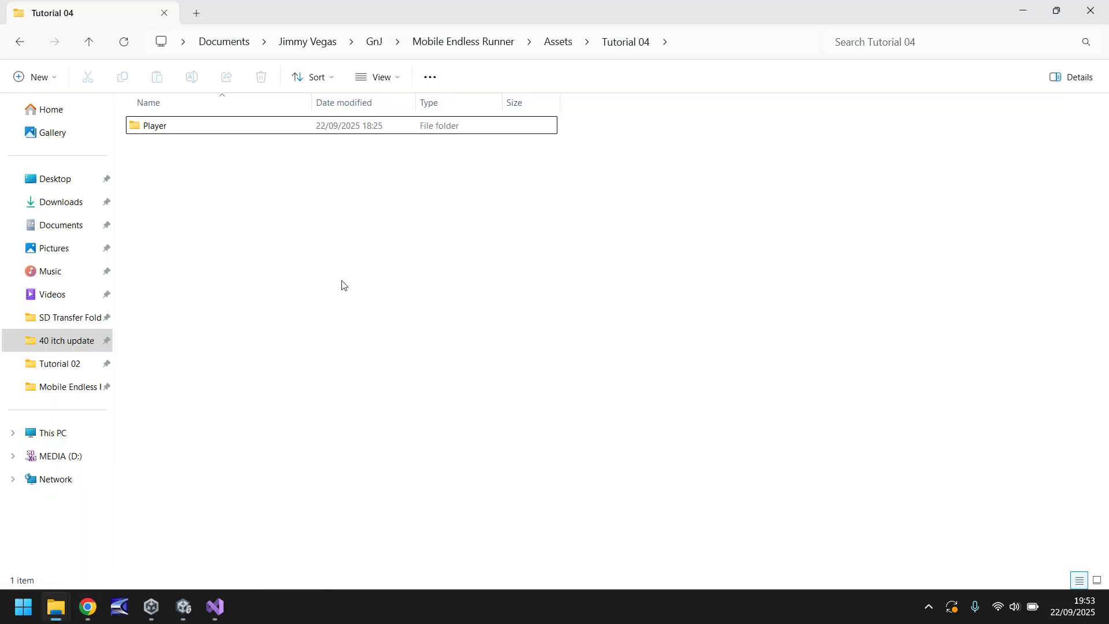
pyautogui.rightClick(297, 194)
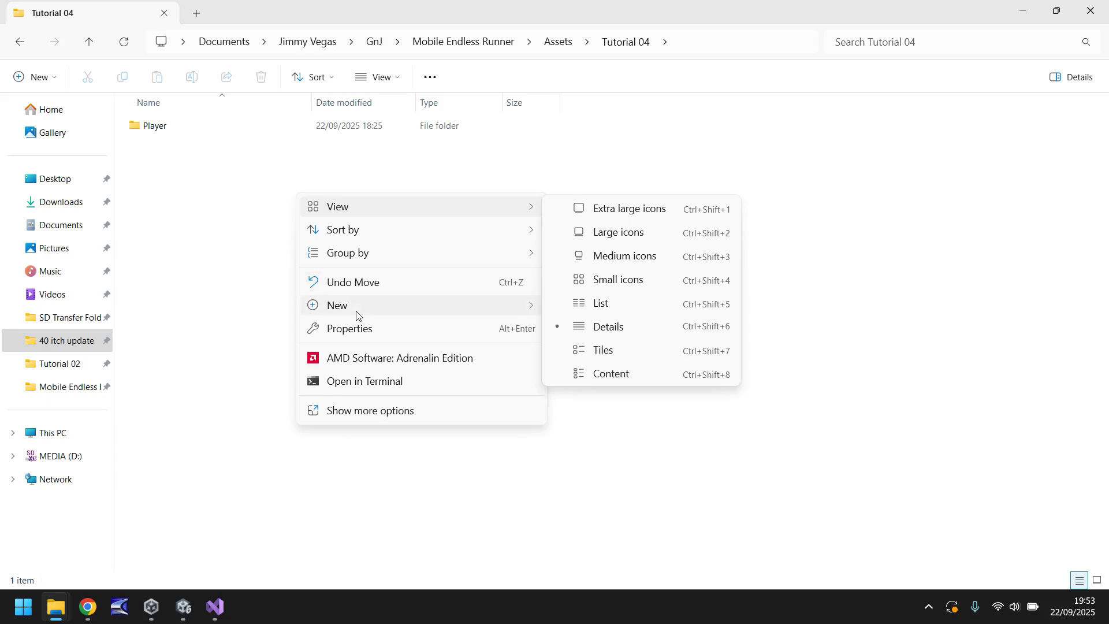
pyautogui.moveTo(391, 305)
pyautogui.click(605, 305)
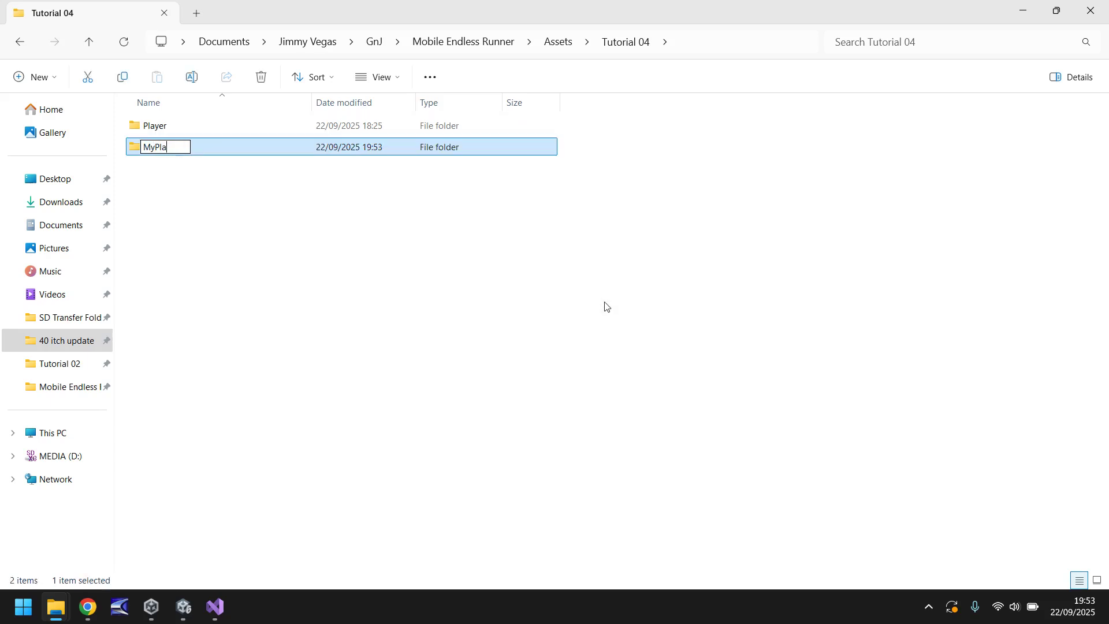
pyautogui.press('Return')
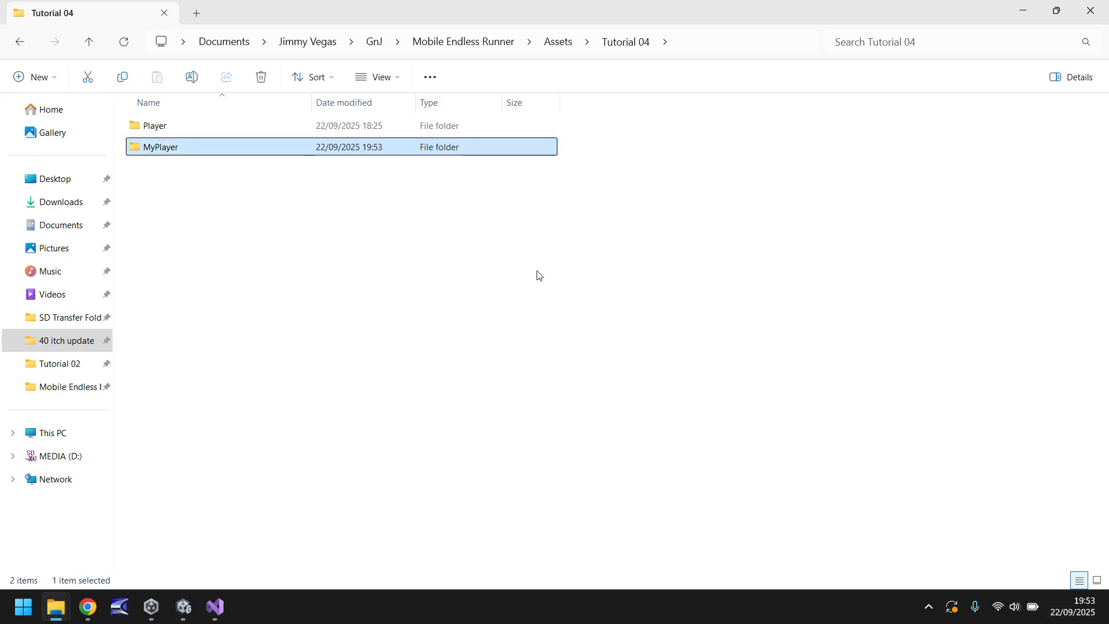
pyautogui.press('Return')
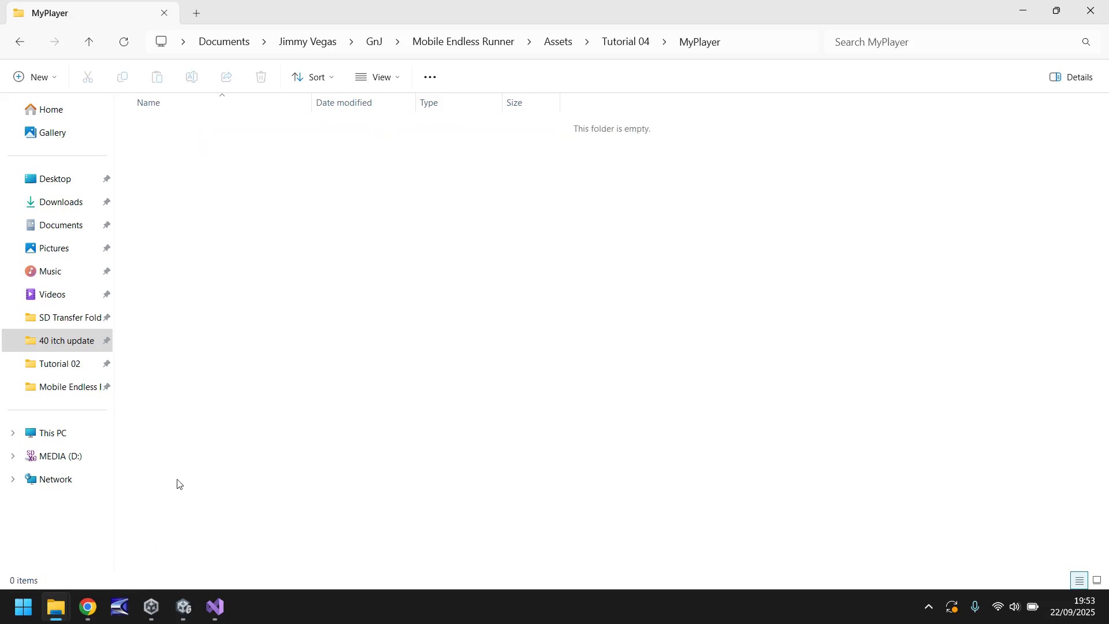
# Copy the textures folder from the downloaded Running archive into the MyPlayer folder.
pyautogui.moveTo(56, 609)
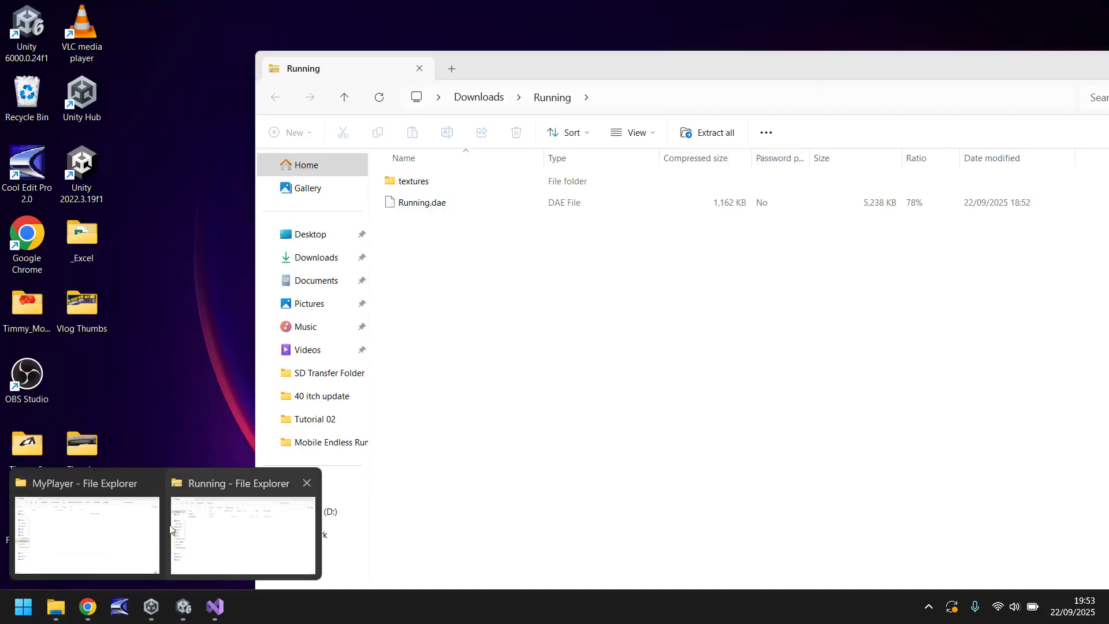
pyautogui.click(225, 530)
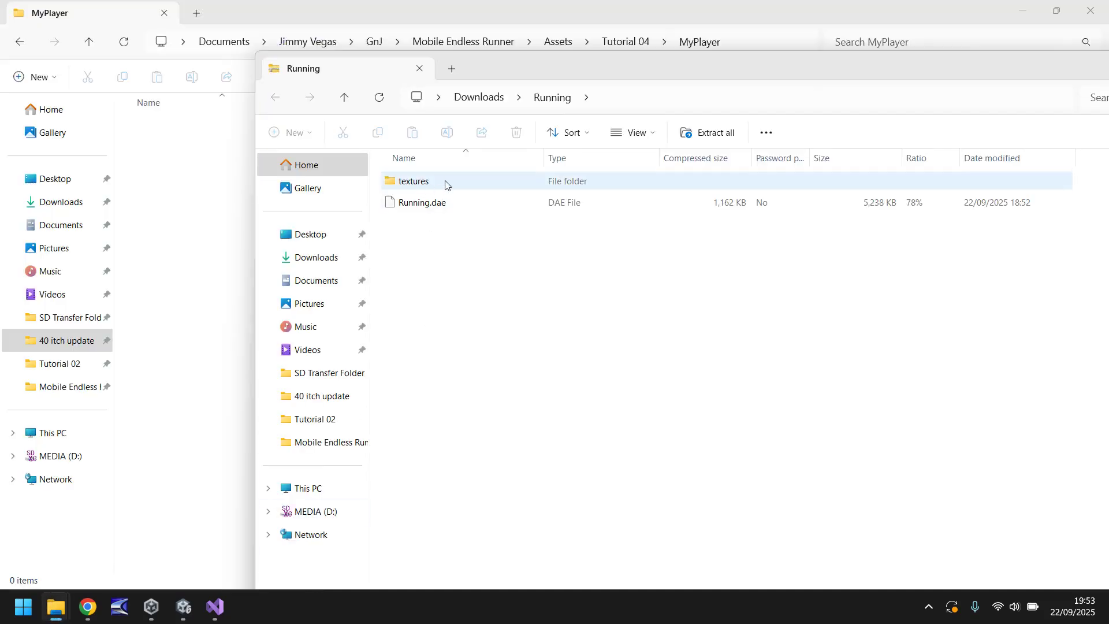
pyautogui.moveTo(431, 182); pyautogui.dragTo(212, 166)
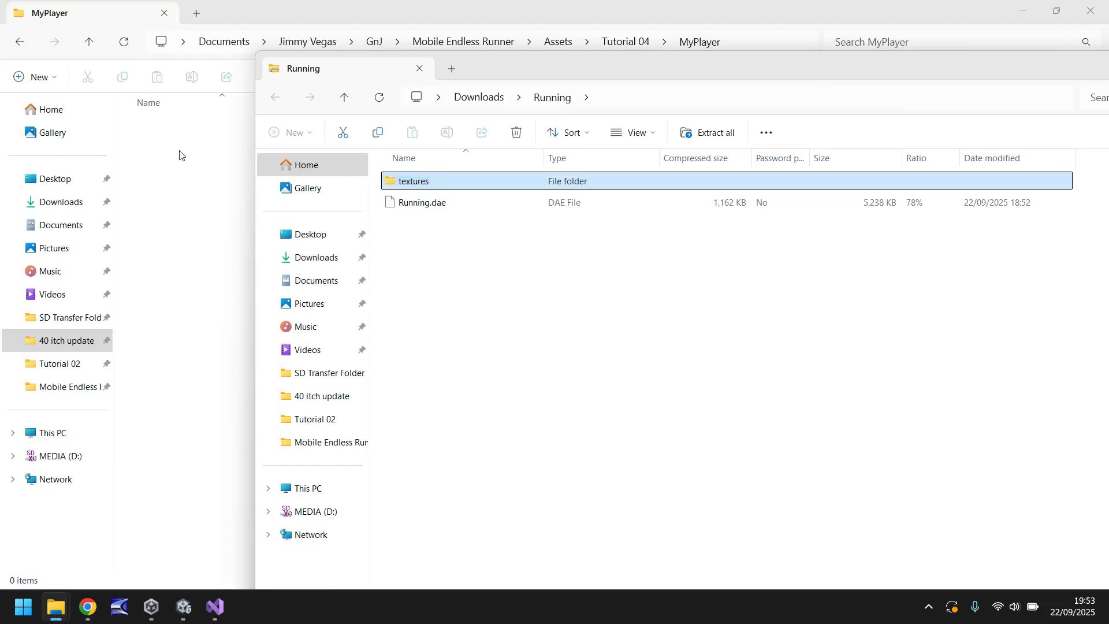
pyautogui.moveTo(449, 185); pyautogui.dragTo(186, 181)
pyautogui.moveTo(215, 154); pyautogui.dragTo(216, 156)
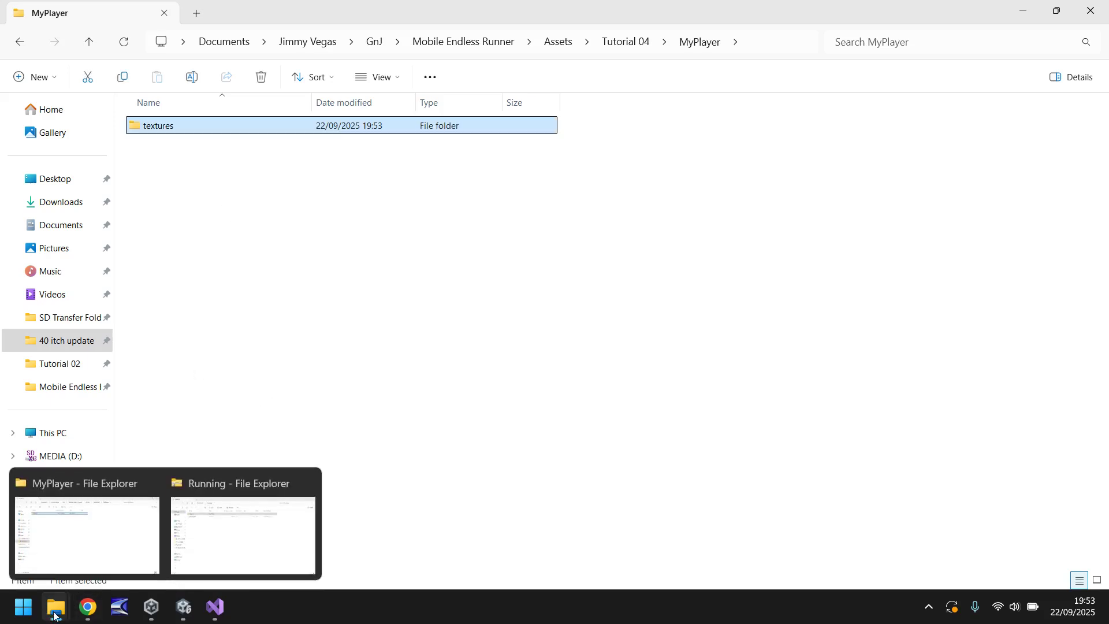
# Return to Mixamo and download the running Michelle character again in the FBX for Unity(.fbx) format.
pyautogui.click(86, 611)
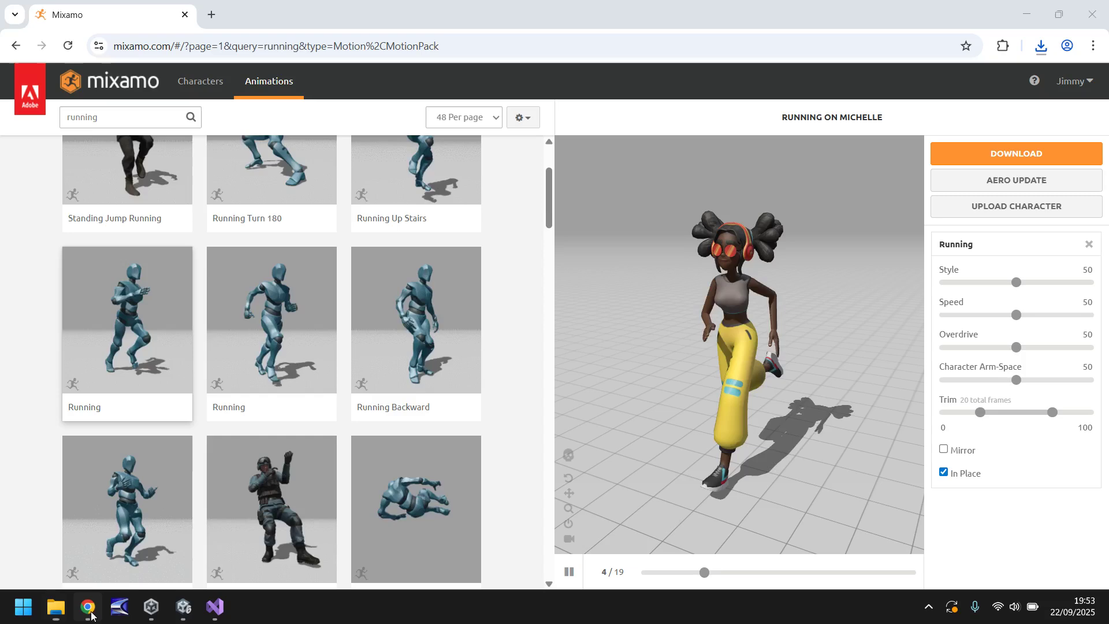
pyautogui.click(1047, 153)
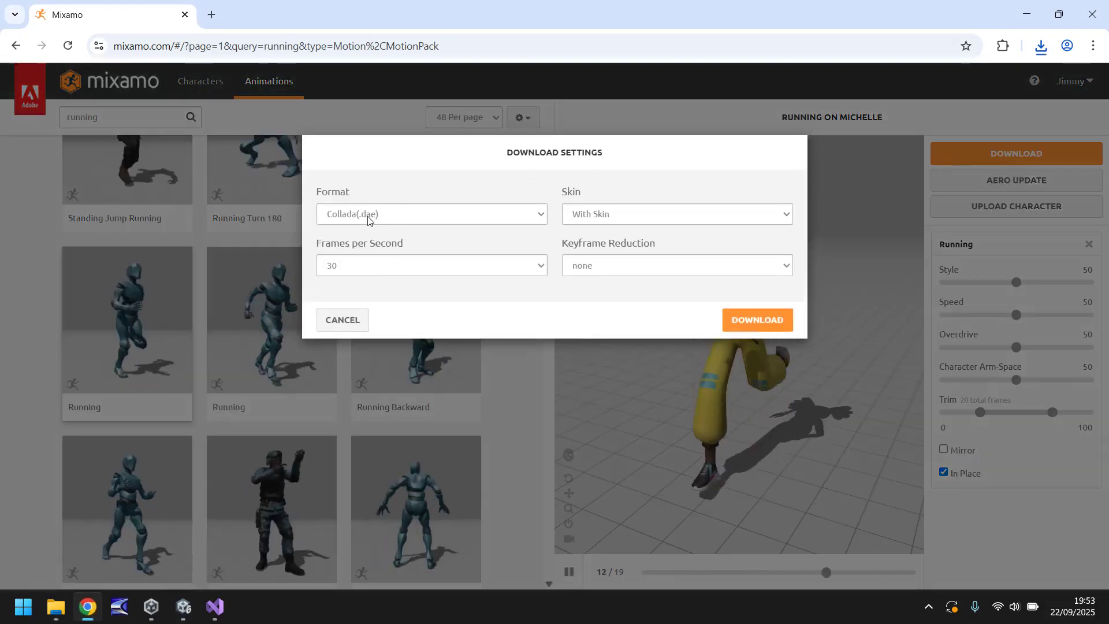
pyautogui.click(384, 217)
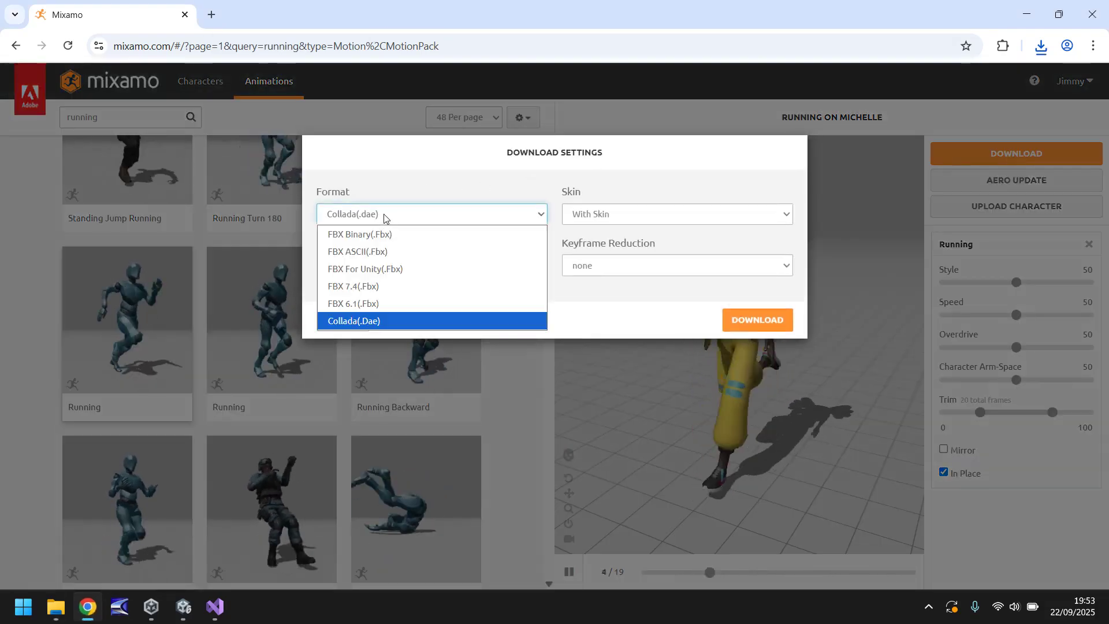
pyautogui.click(373, 269)
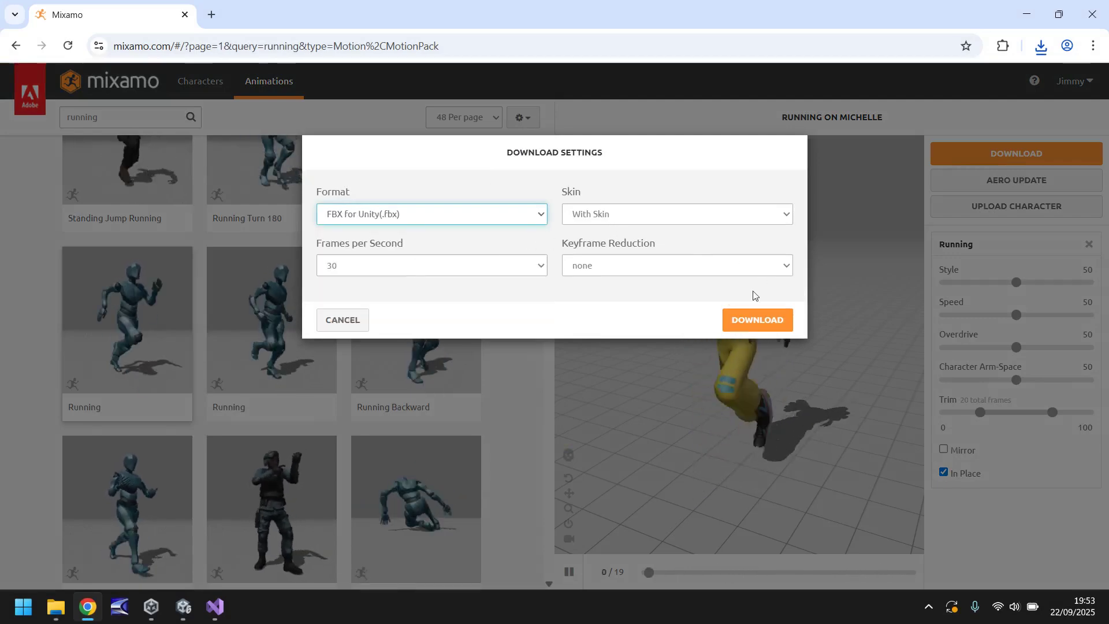
pyautogui.click(768, 318)
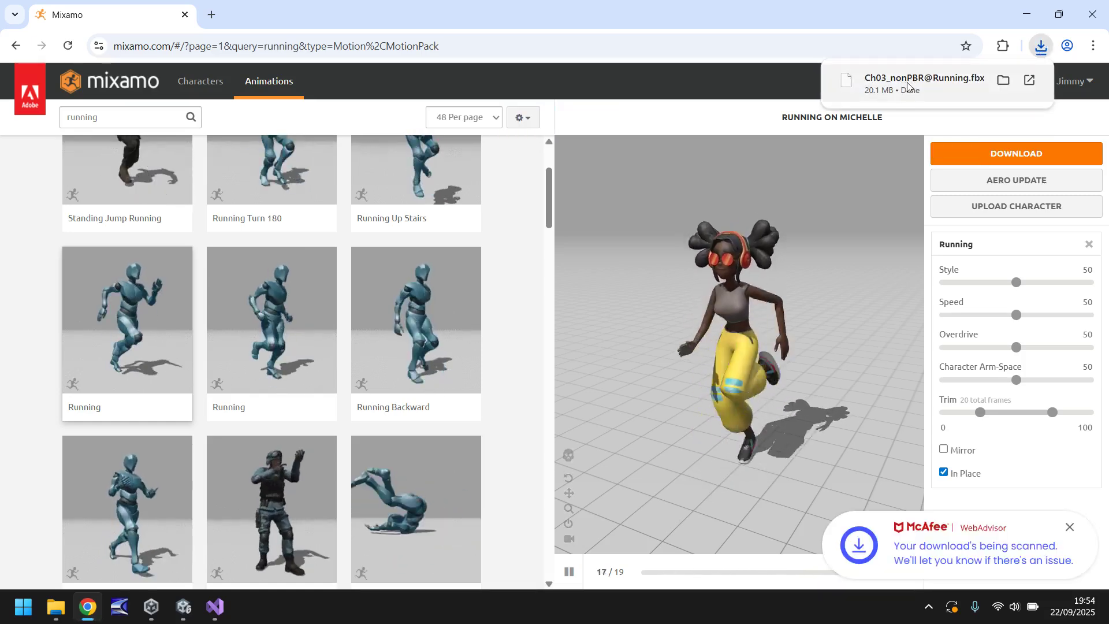
pyautogui.scroll(-1, 72, 575)
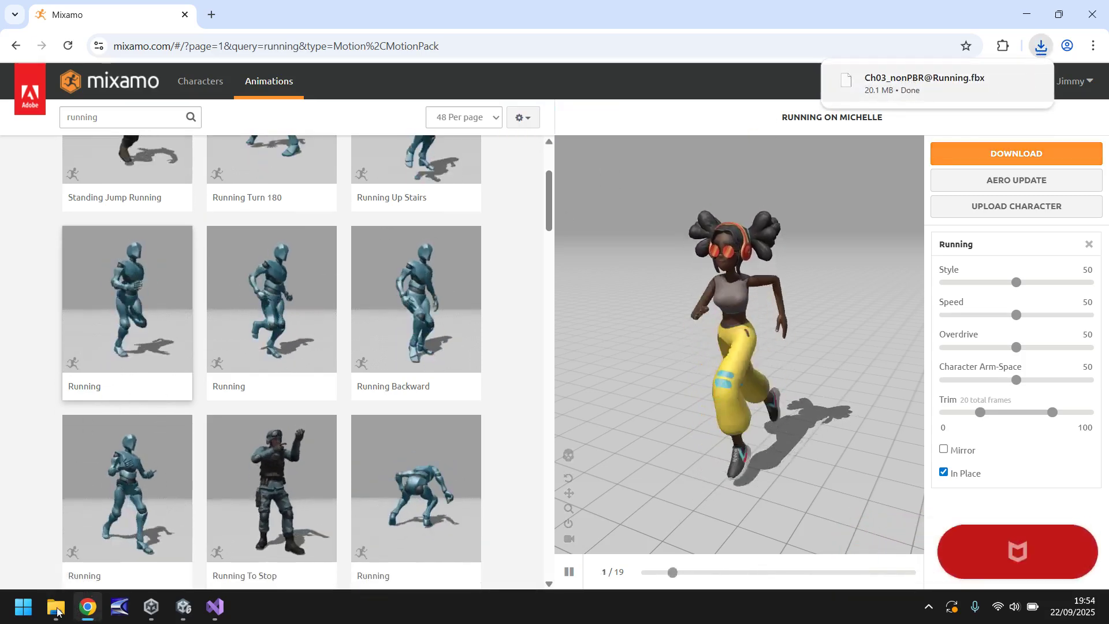
pyautogui.moveTo(57, 611); pyautogui.dragTo(304, 300)
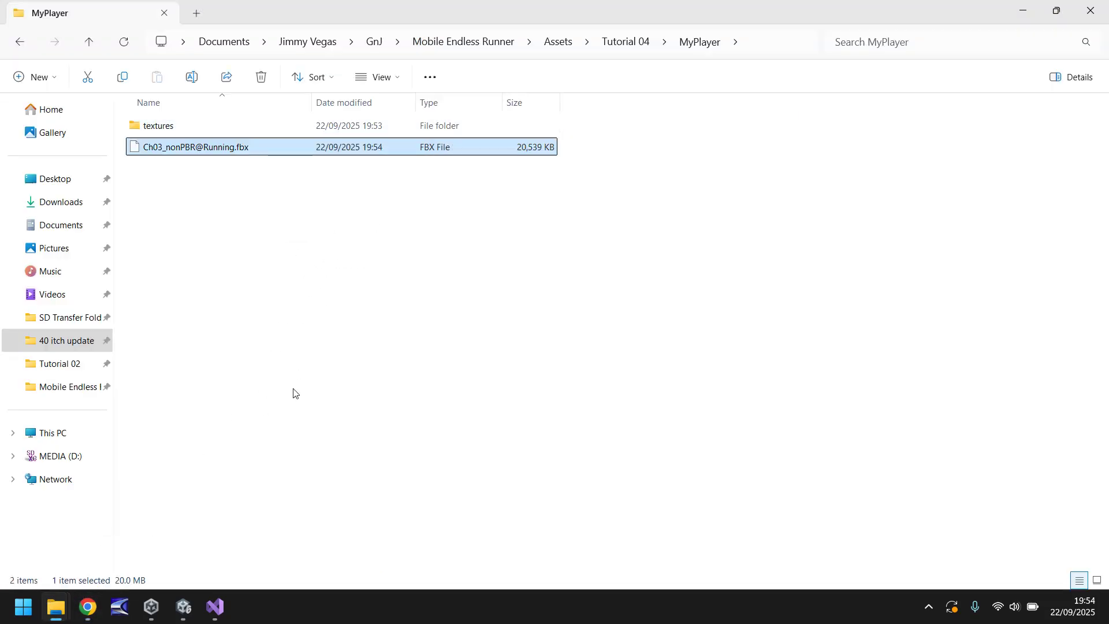
pyautogui.click(87, 605)
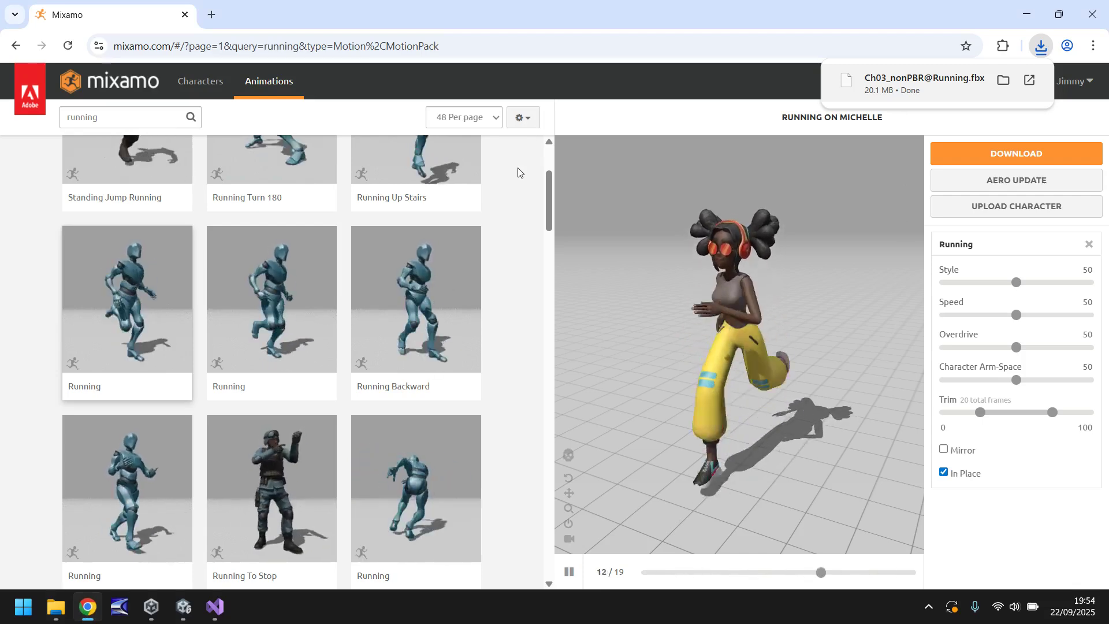
# Search Mixamo's animations for "stumble".
pyautogui.click(122, 116)
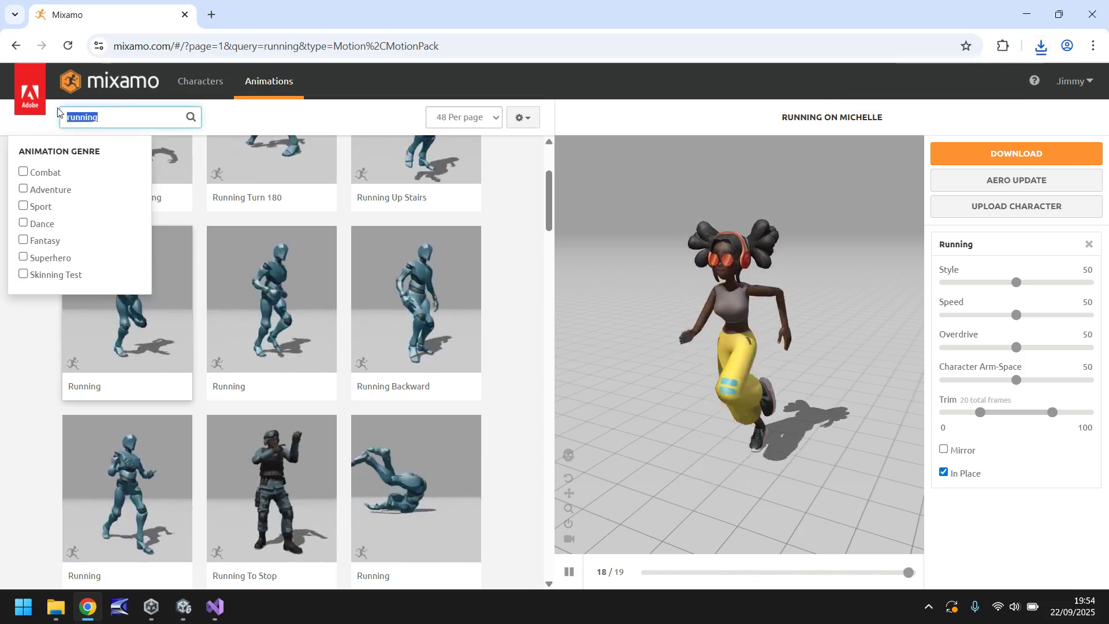
pyautogui.write('s')
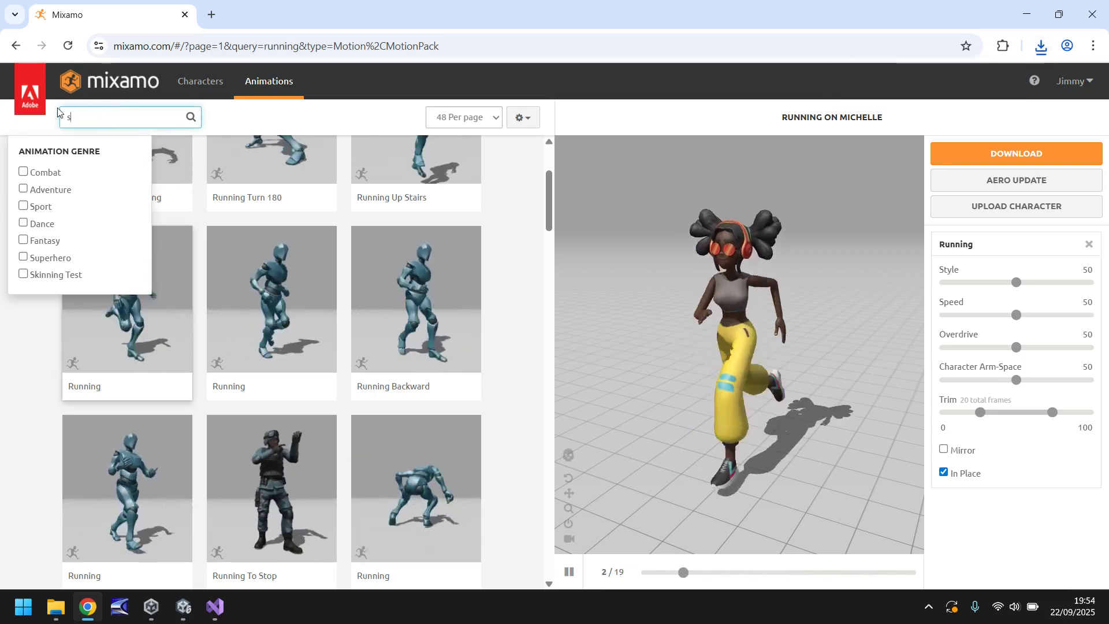
pyautogui.write('tumble')
pyautogui.press('Return')
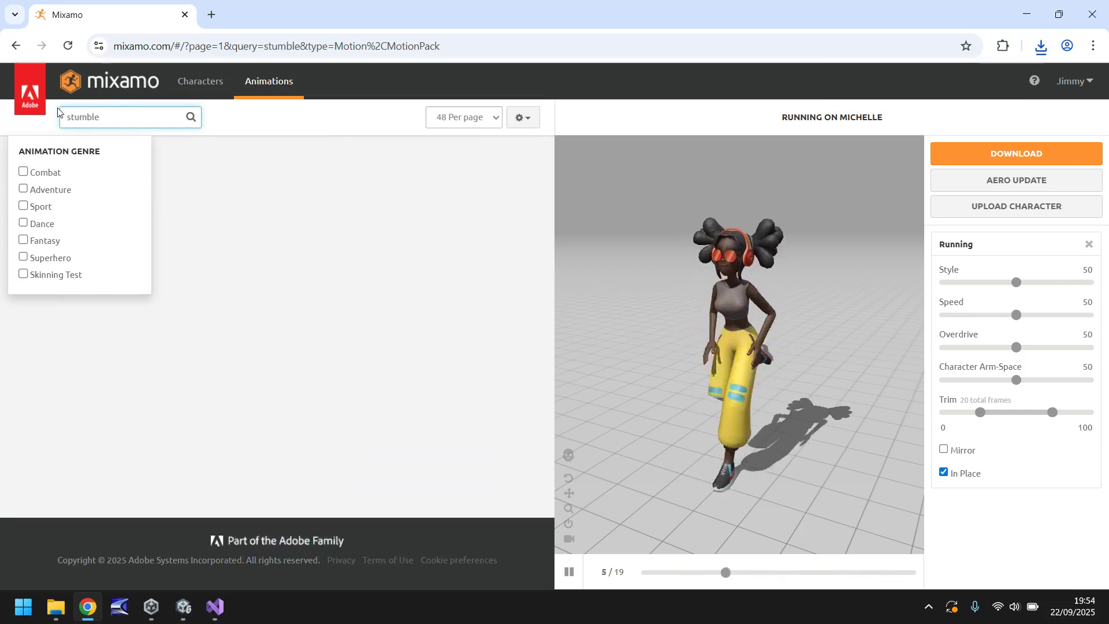
pyautogui.click(309, 125)
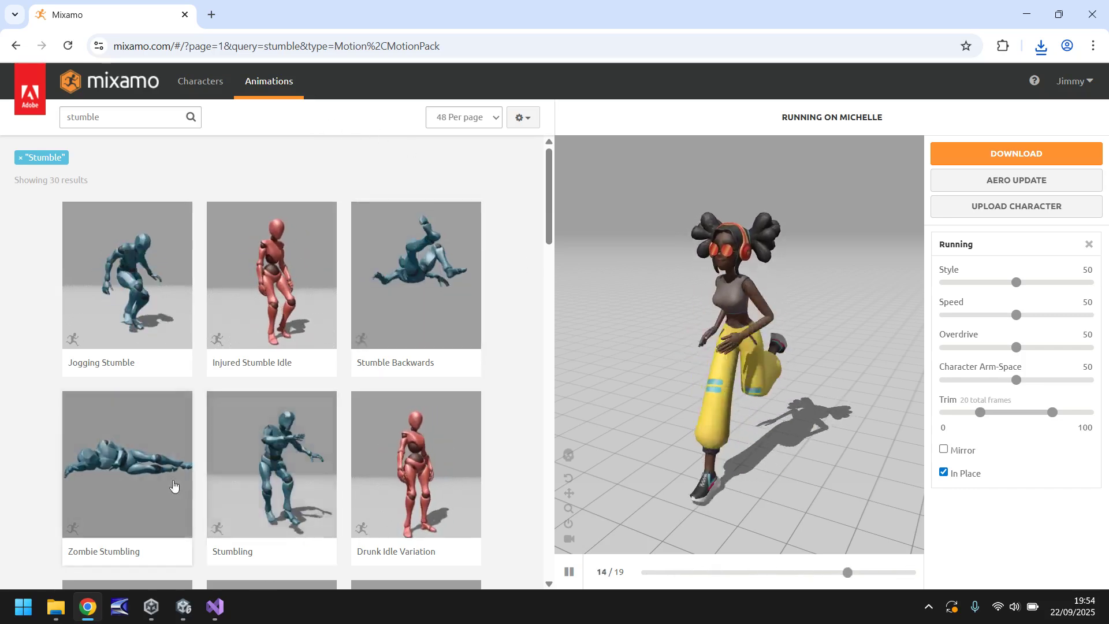
# Look in the Player folder inside Tutorial 04 for the name of its existing death animation file.
pyautogui.moveTo(54, 610)
pyautogui.click(81, 520)
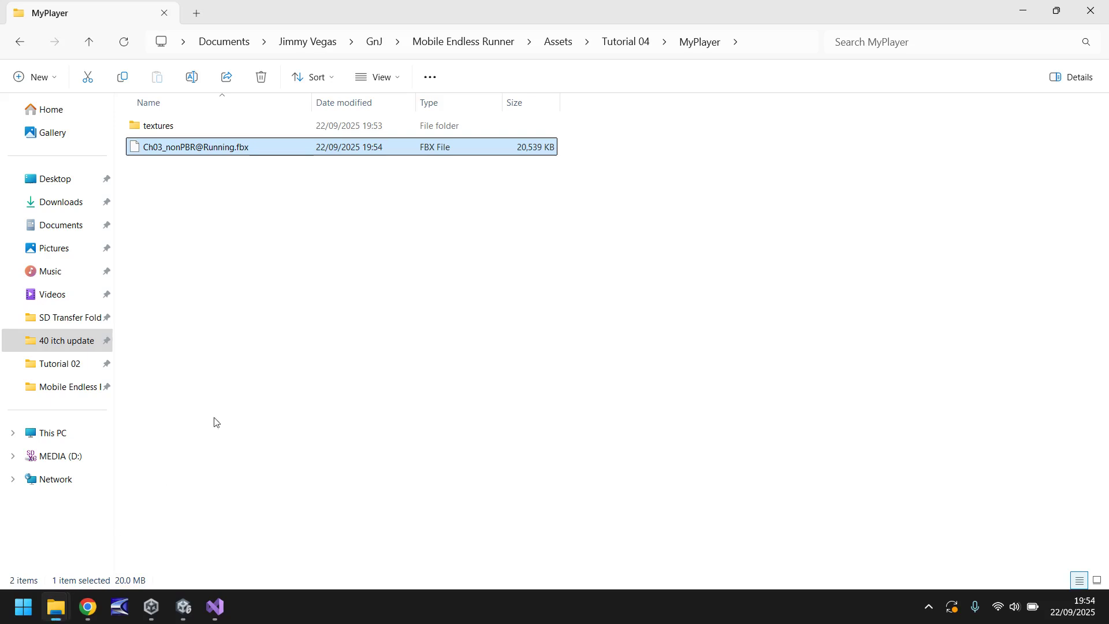
pyautogui.click(642, 48)
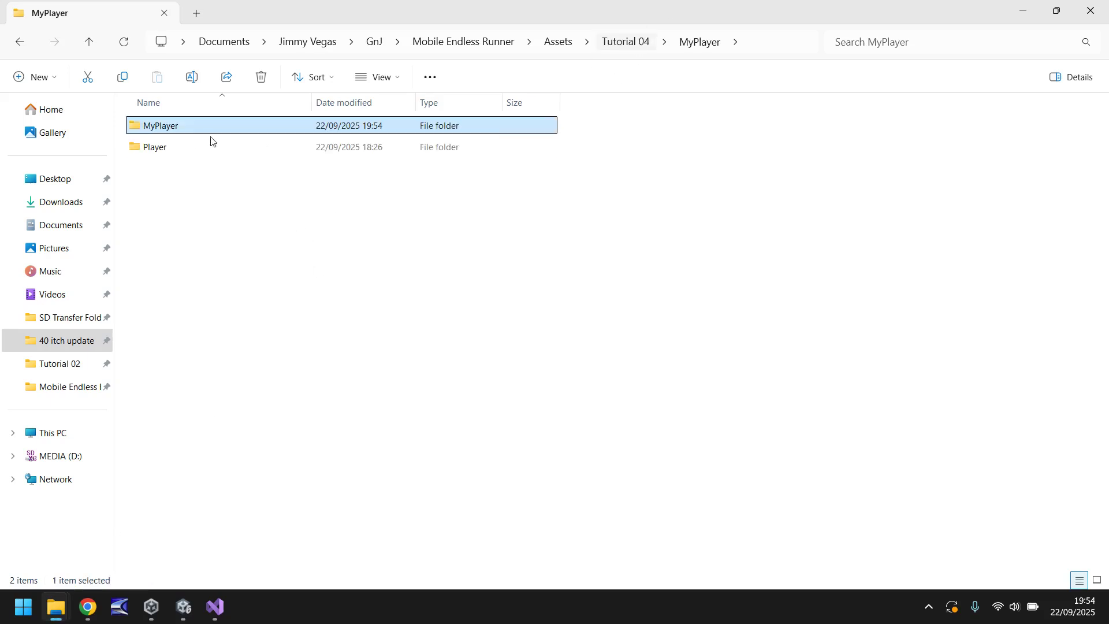
pyautogui.doubleClick(158, 148)
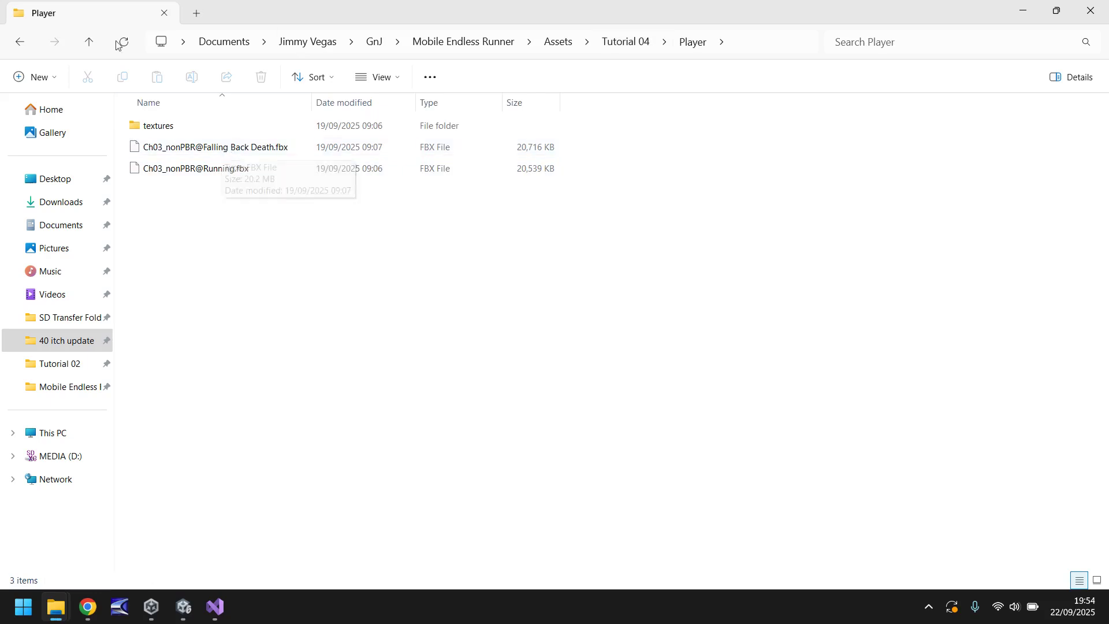
pyautogui.click(20, 42)
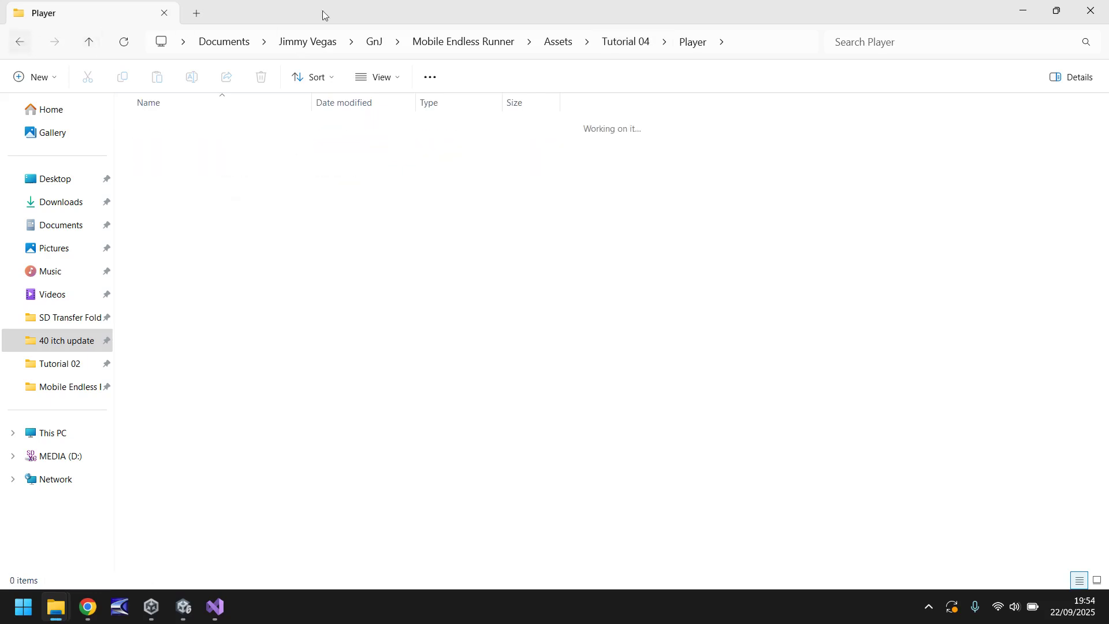
# Find the Falling Back Death animation on Mixamo by searching "falling back" and download it on Michelle as FBX for Unity(.fbx), with skin.
pyautogui.click(88, 607)
pyautogui.click(110, 117)
pyautogui.write('falling back')
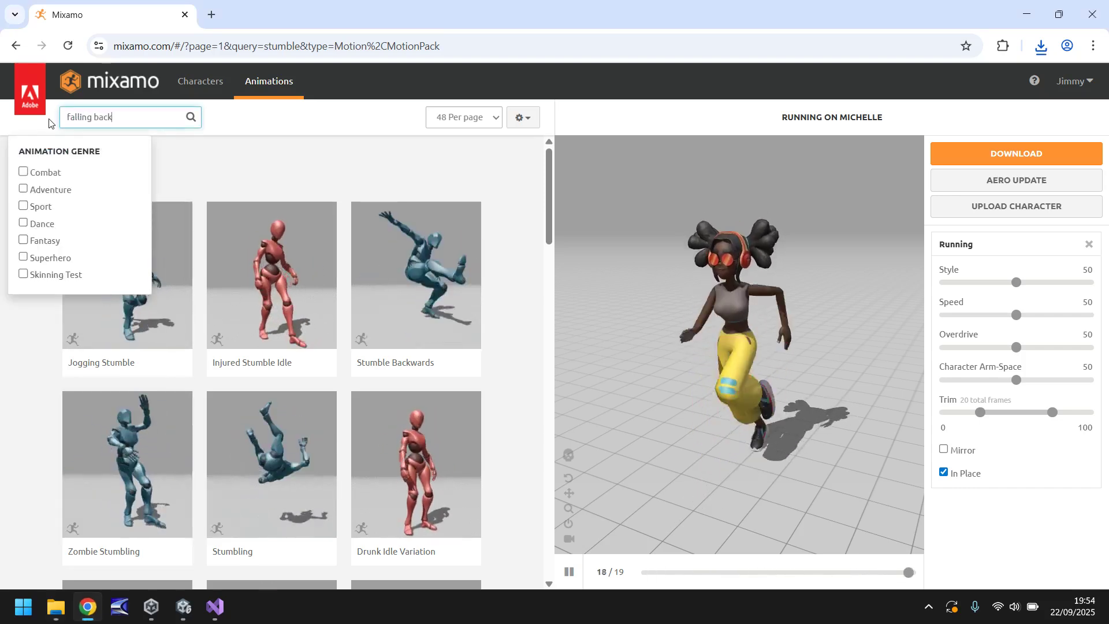
pyautogui.press('Return')
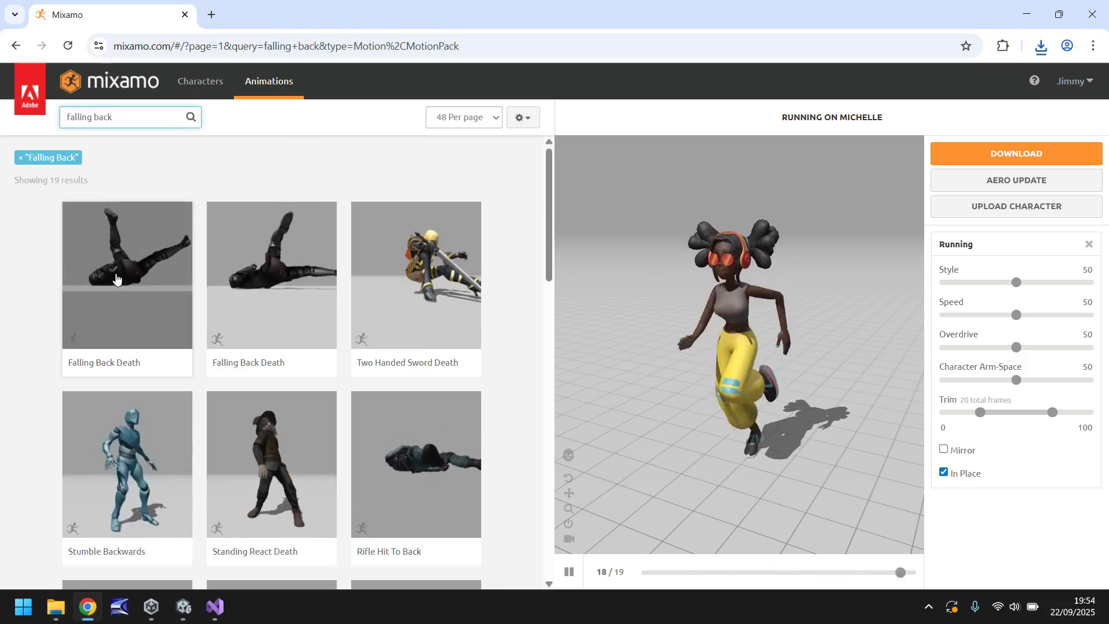
pyautogui.click(116, 279)
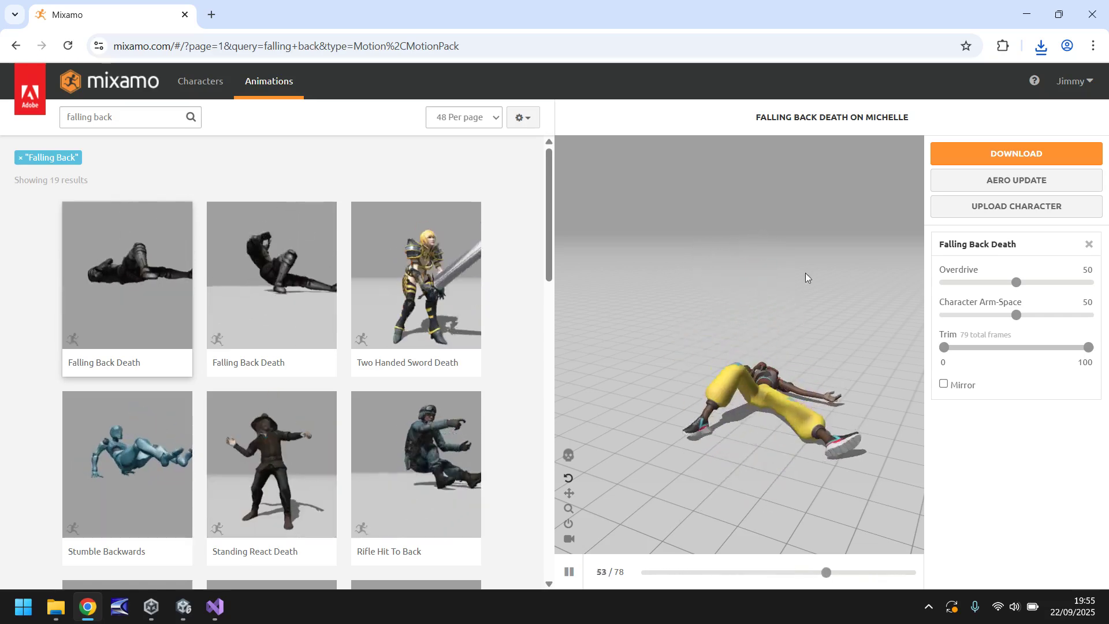
pyautogui.click(1004, 152)
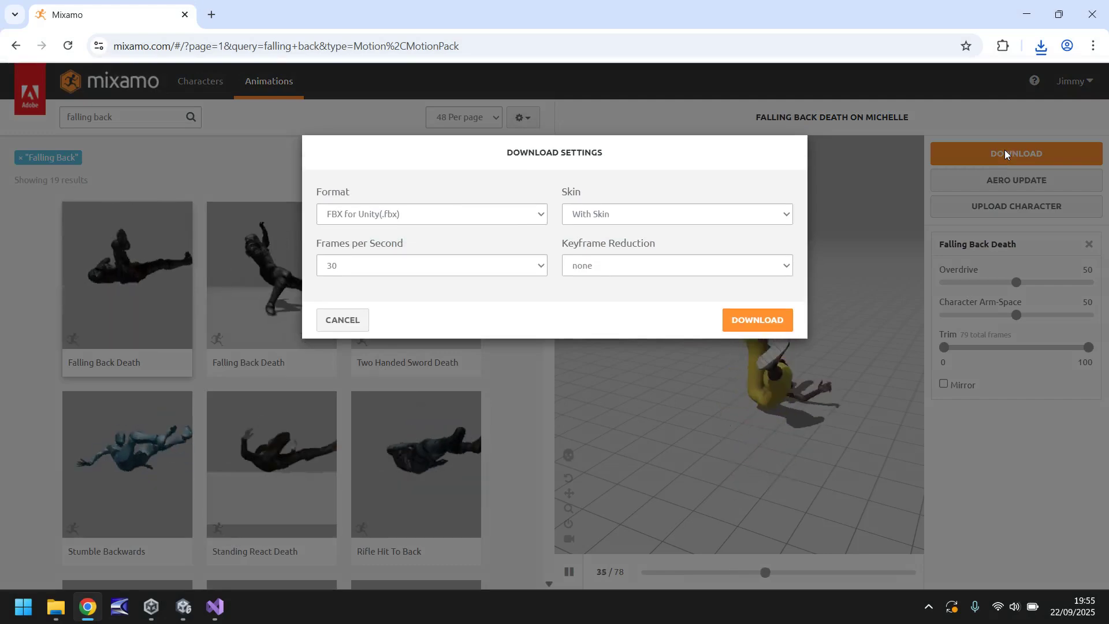
pyautogui.click(746, 319)
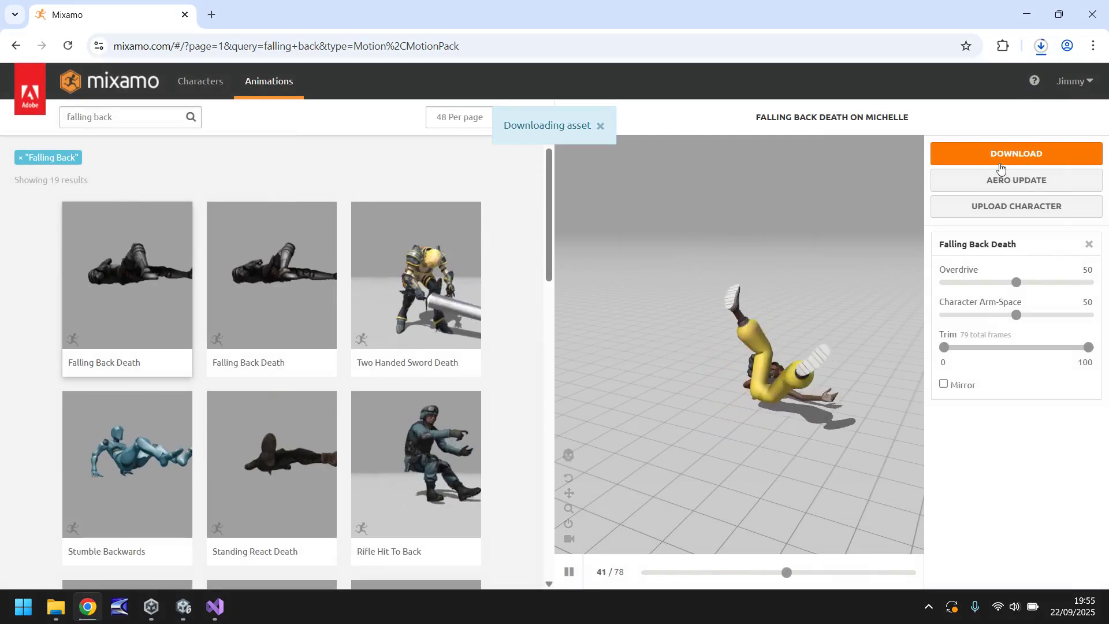
# Copy the downloaded Falling Back Death FBX into the MyPlayer folder inside Tutorial 04.
pyautogui.moveTo(68, 603)
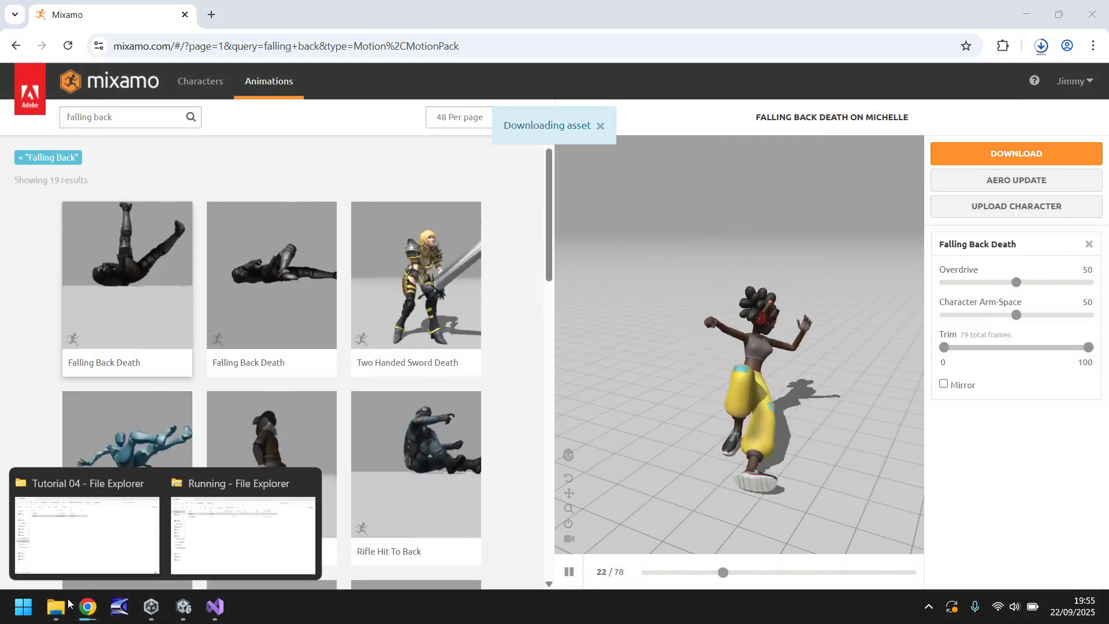
pyautogui.click(86, 535)
pyautogui.doubleClick(182, 125)
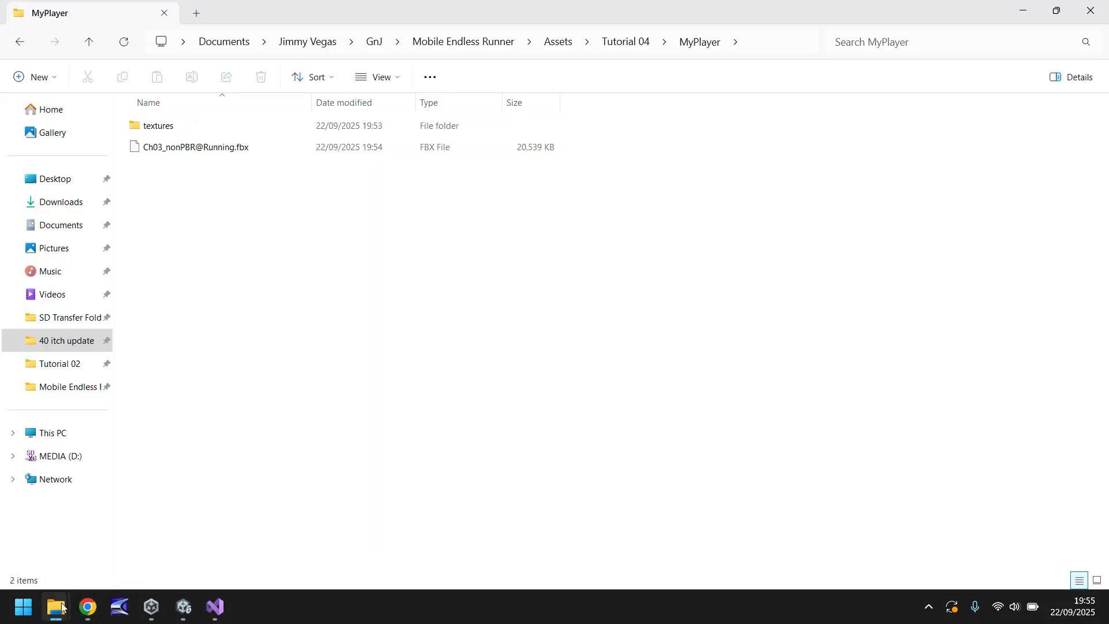
pyautogui.click(87, 607)
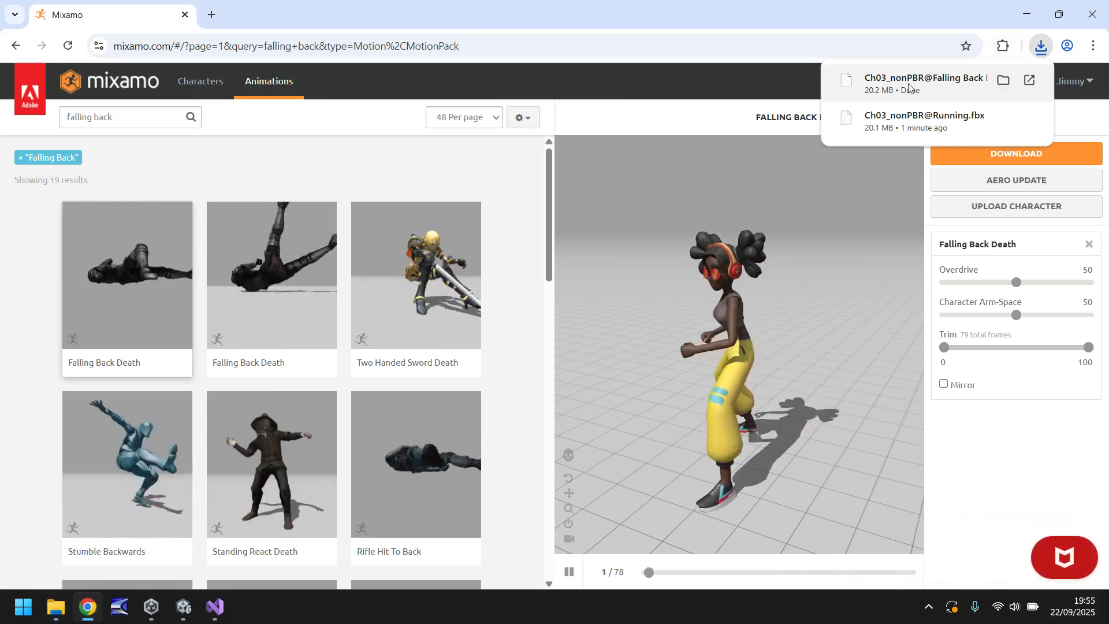
pyautogui.moveTo(908, 86); pyautogui.dragTo(396, 208)
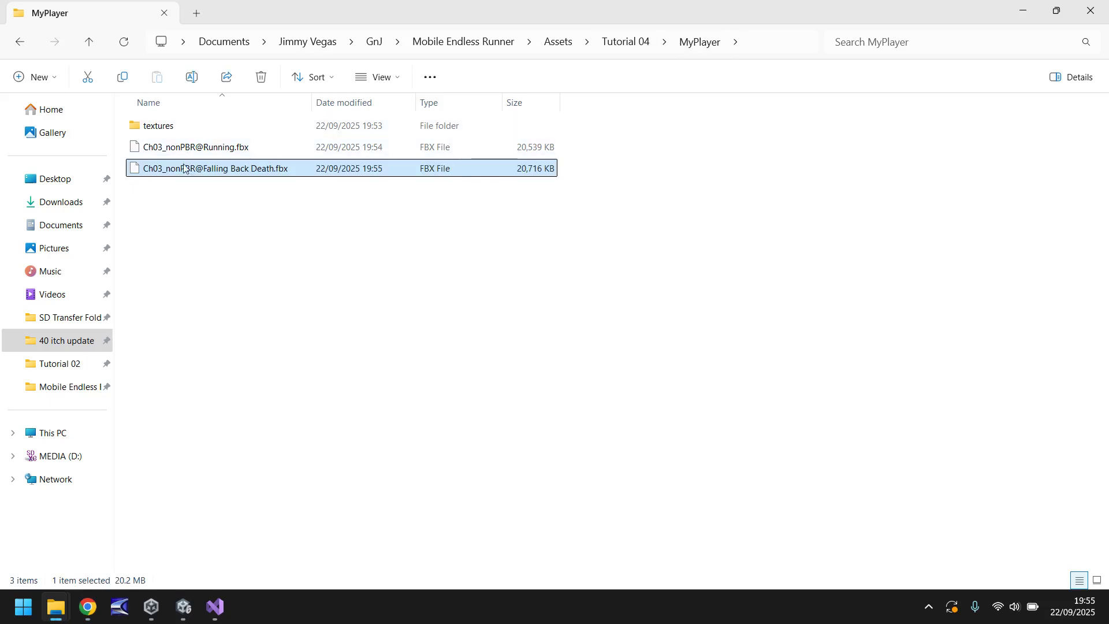
# Switch to the Unity project and examine the textures and character models in the Player assets folder.
pyautogui.click(633, 50)
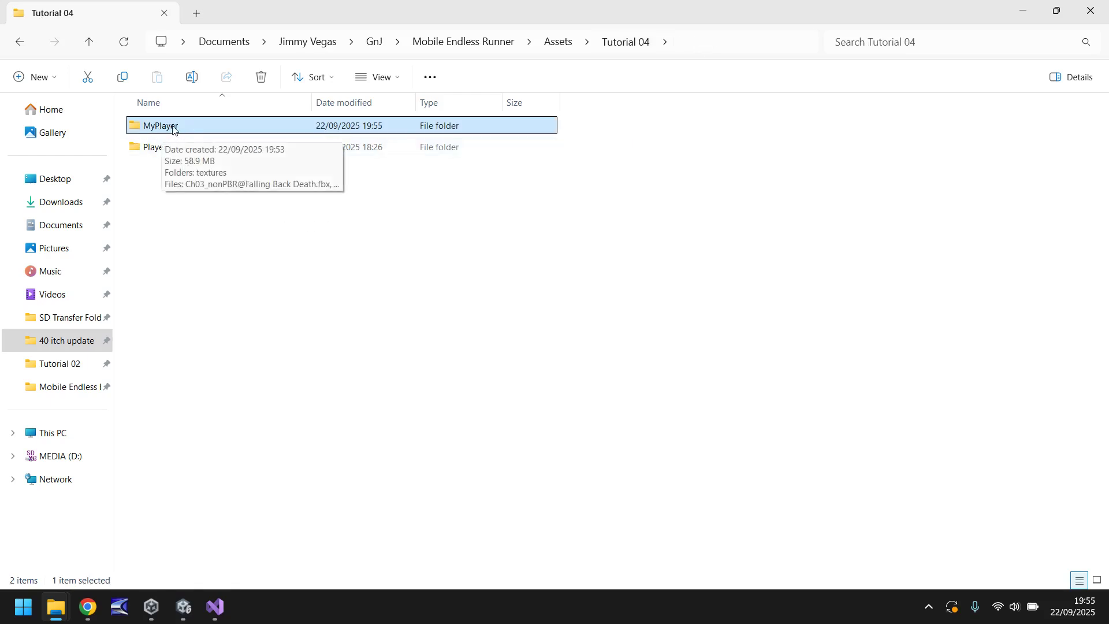
pyautogui.click(184, 607)
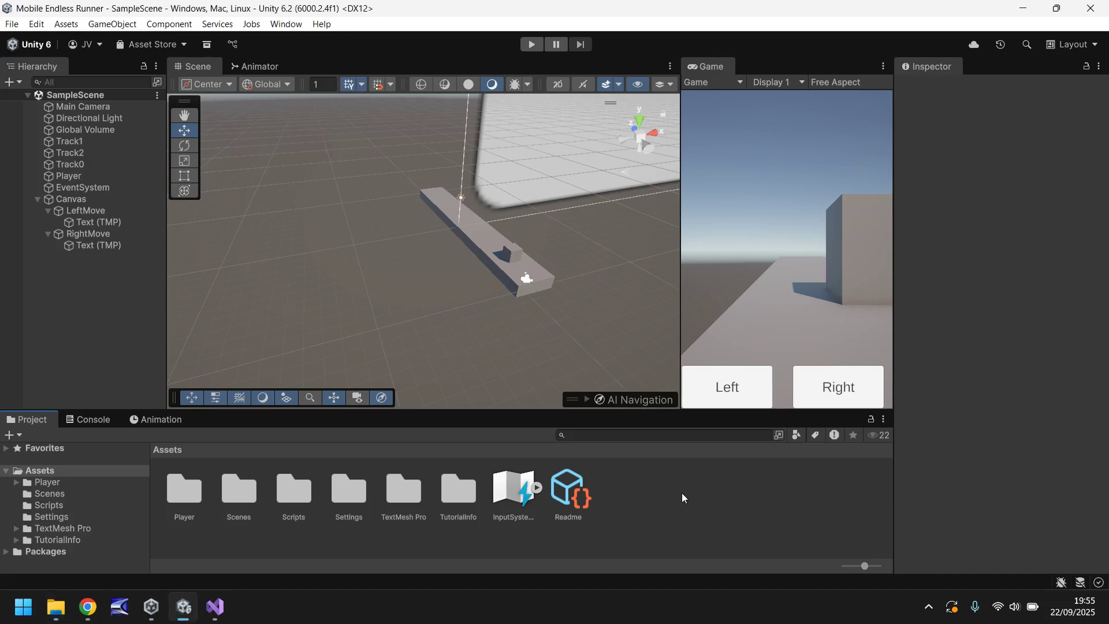
pyautogui.doubleClick(188, 484)
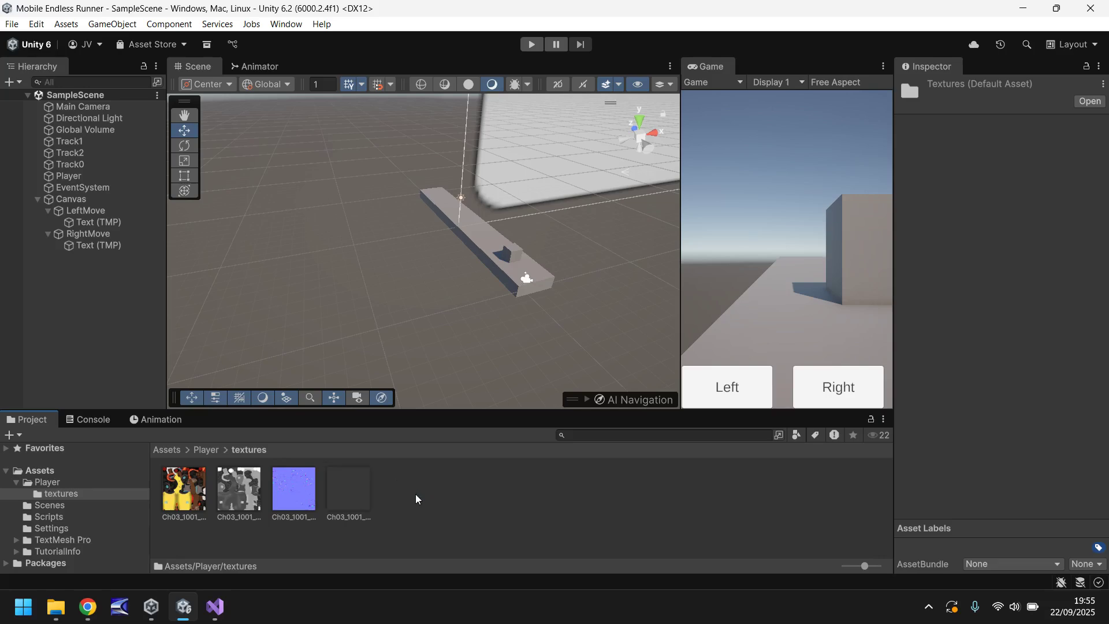
pyautogui.click(51, 483)
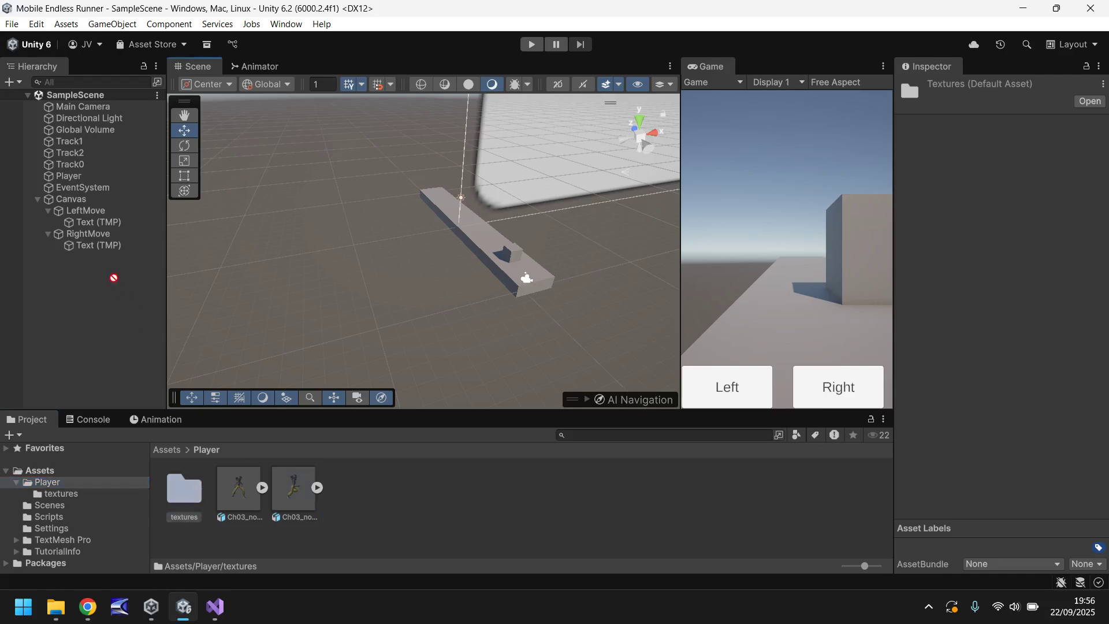
# Add the Ch03_nonPBR@Running model as a child of the Player object and set its position to 0, 0, 0.
pyautogui.moveTo(75, 180); pyautogui.dragTo(75, 180)
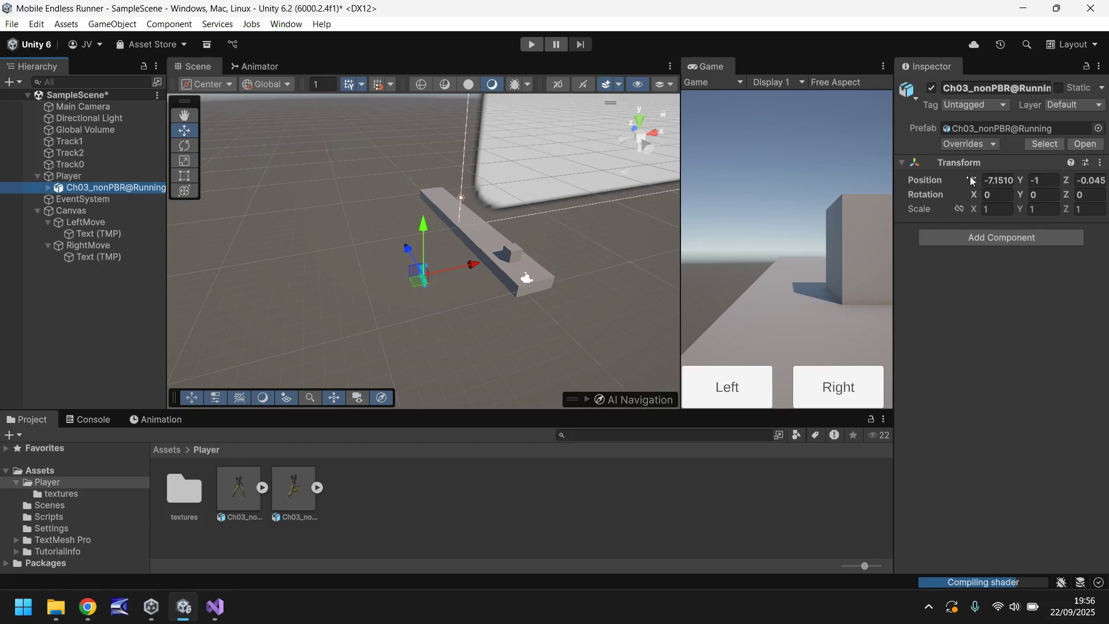
pyautogui.click(998, 180)
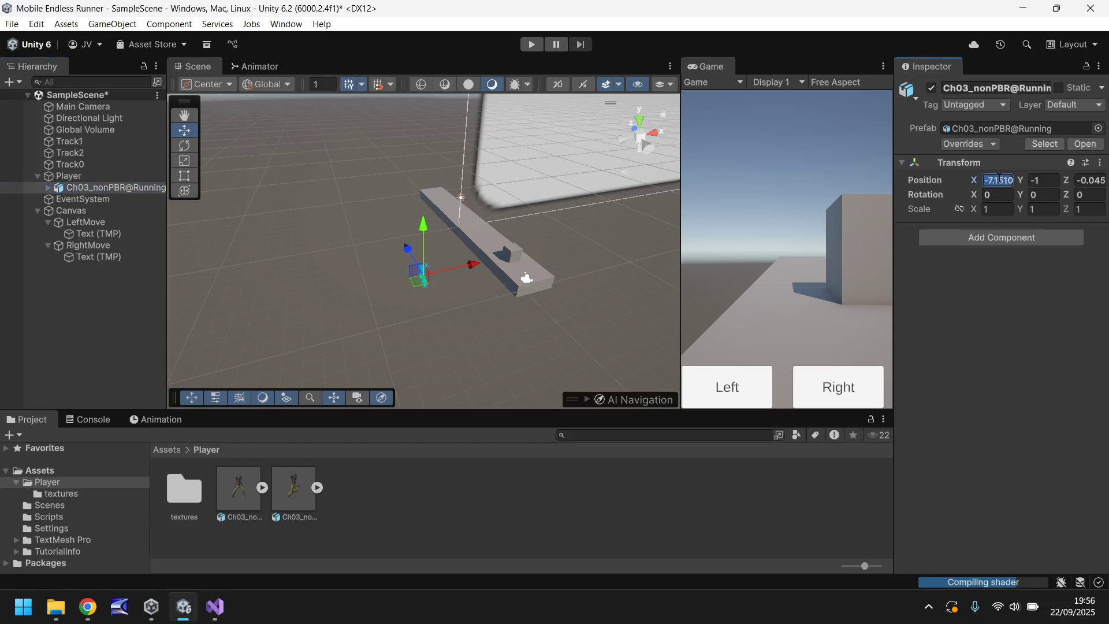
pyautogui.write('0')
pyautogui.press('Tab')
pyautogui.write('0')
pyautogui.click(1088, 180)
pyautogui.write('0')
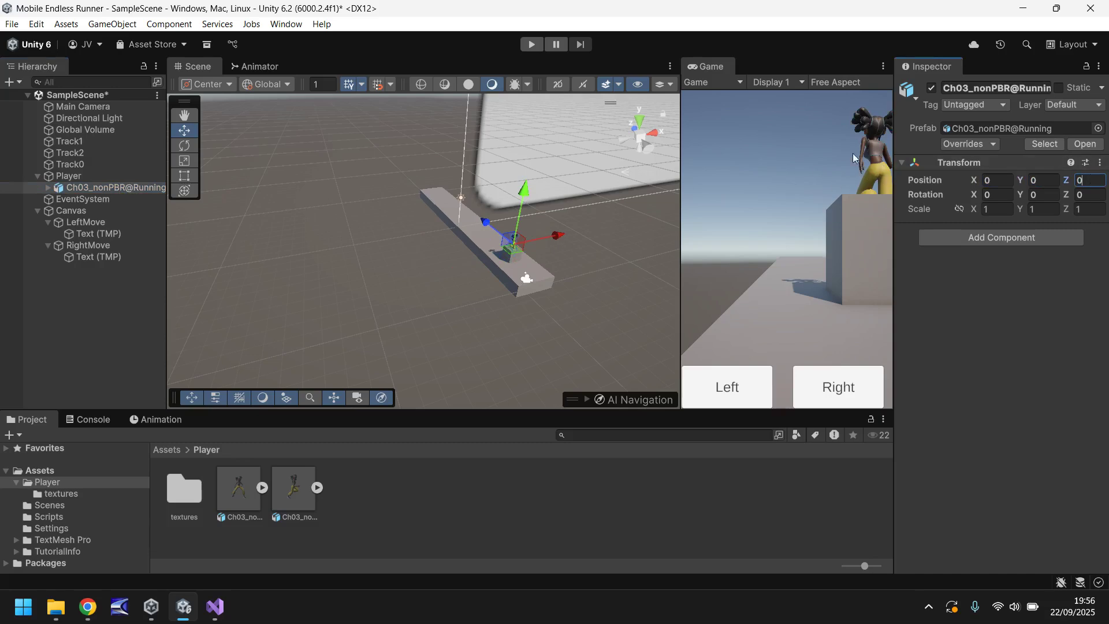
# Disable the Mesh Renderer on the Player cube.
pyautogui.scroll(5, 487, 227)
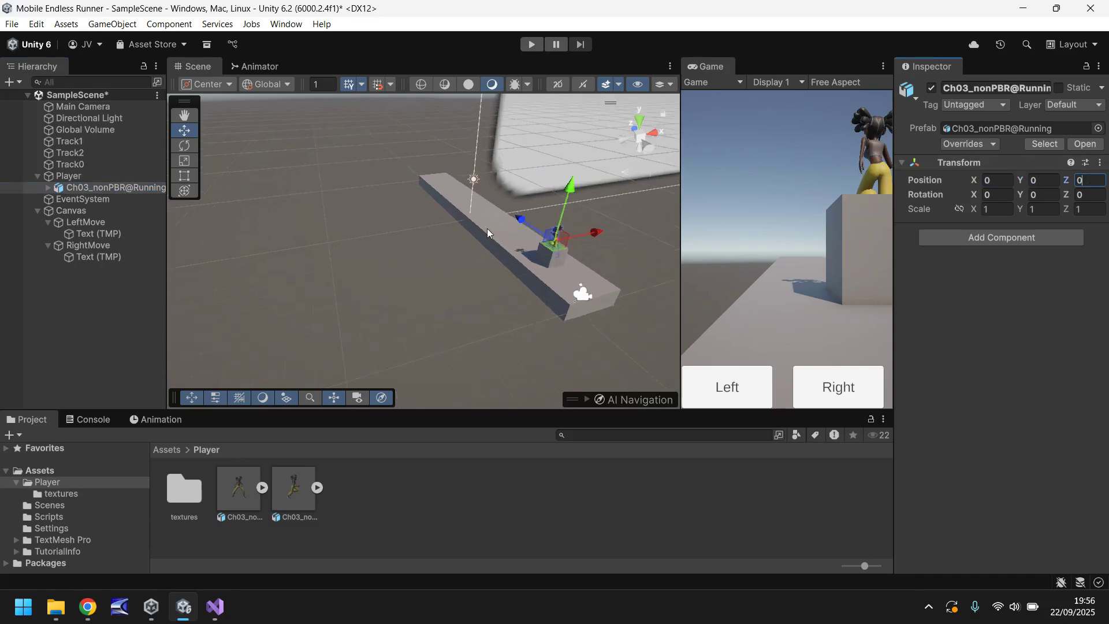
pyautogui.moveTo(424, 210); pyautogui.dragTo(473, 227, button='right')
pyautogui.moveTo(473, 227); pyautogui.dragTo(478, 112, button='middle')
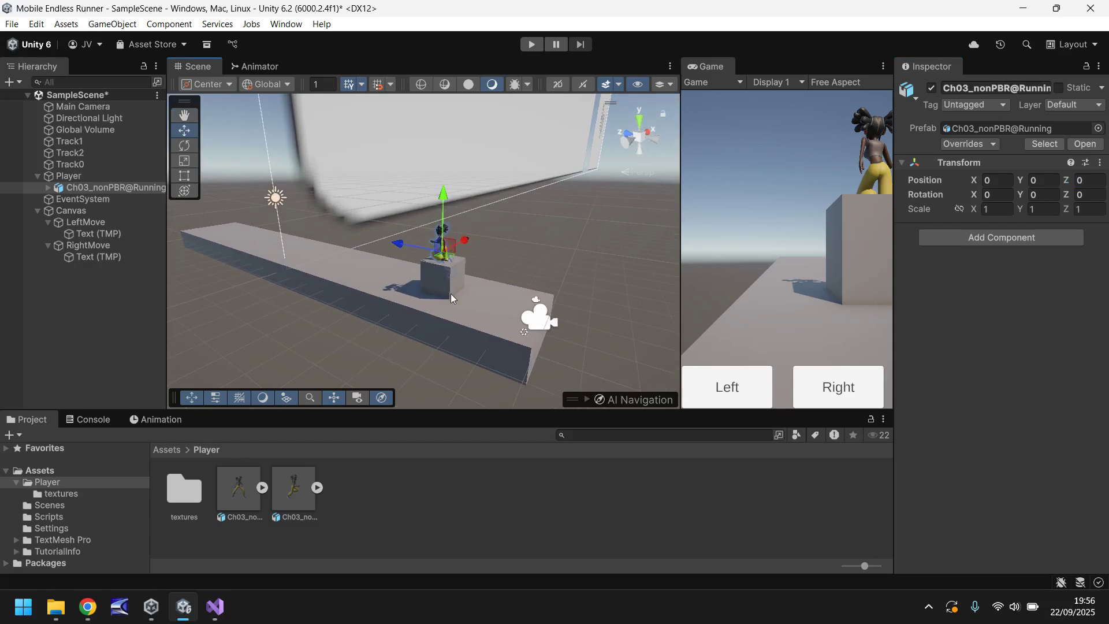
pyautogui.click(84, 175)
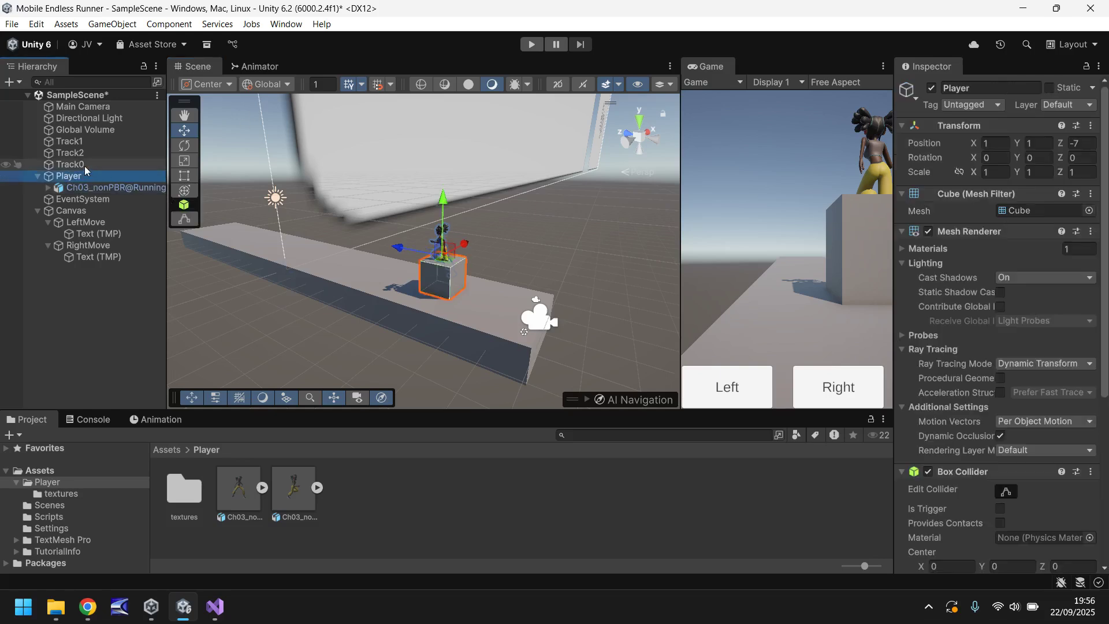
pyautogui.click(928, 231)
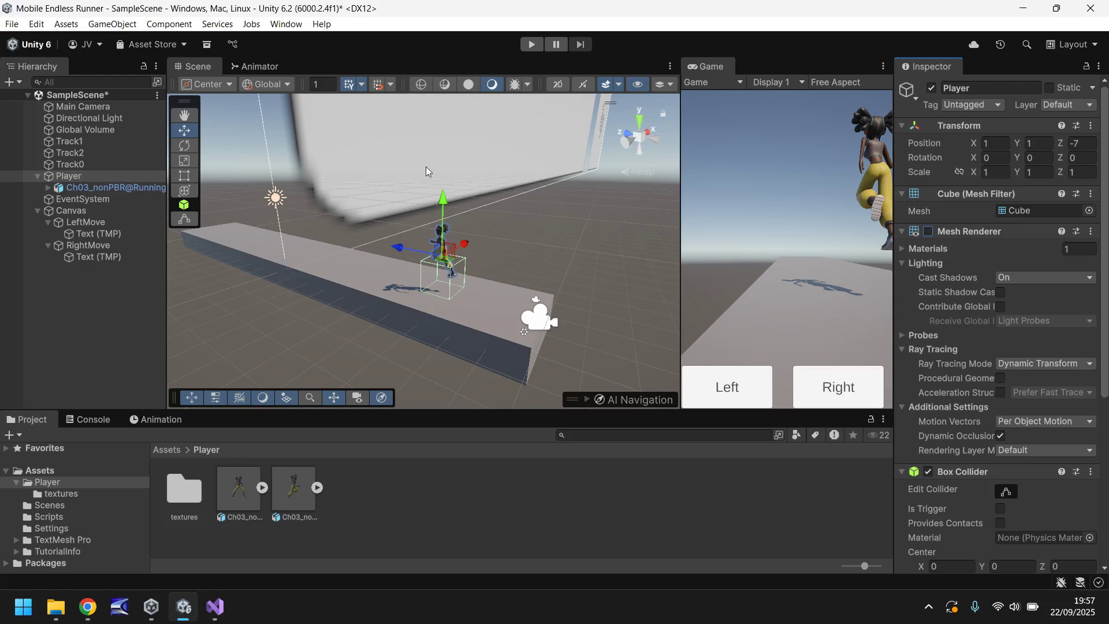
# Lower the running character model along Y to about -0.503 so its feet are near the track surface.
pyautogui.click(130, 189)
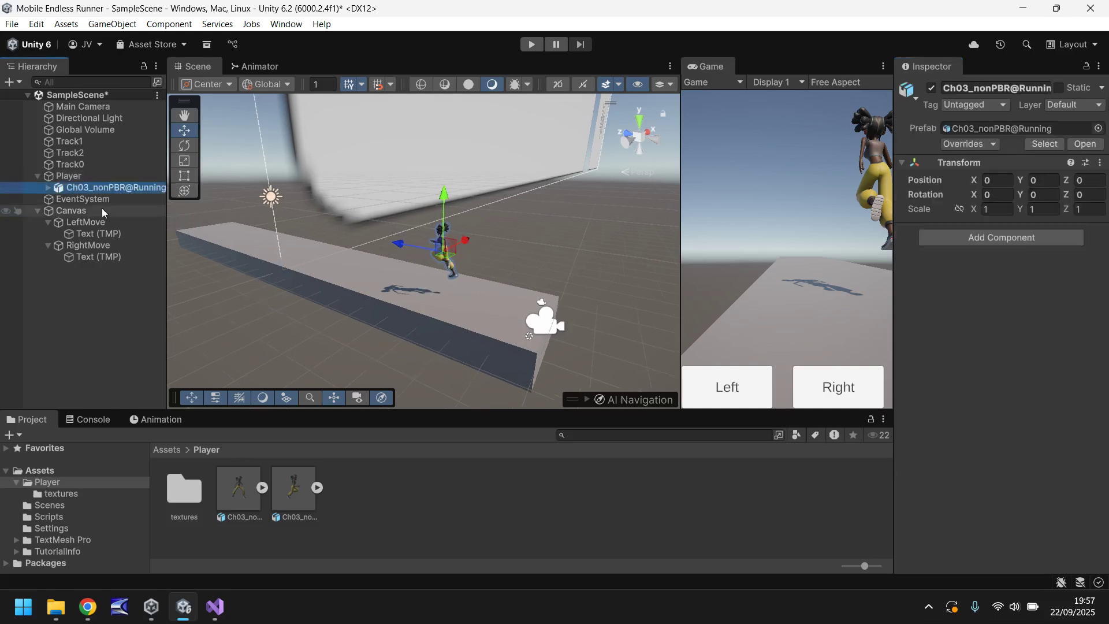
pyautogui.doubleClick(122, 187)
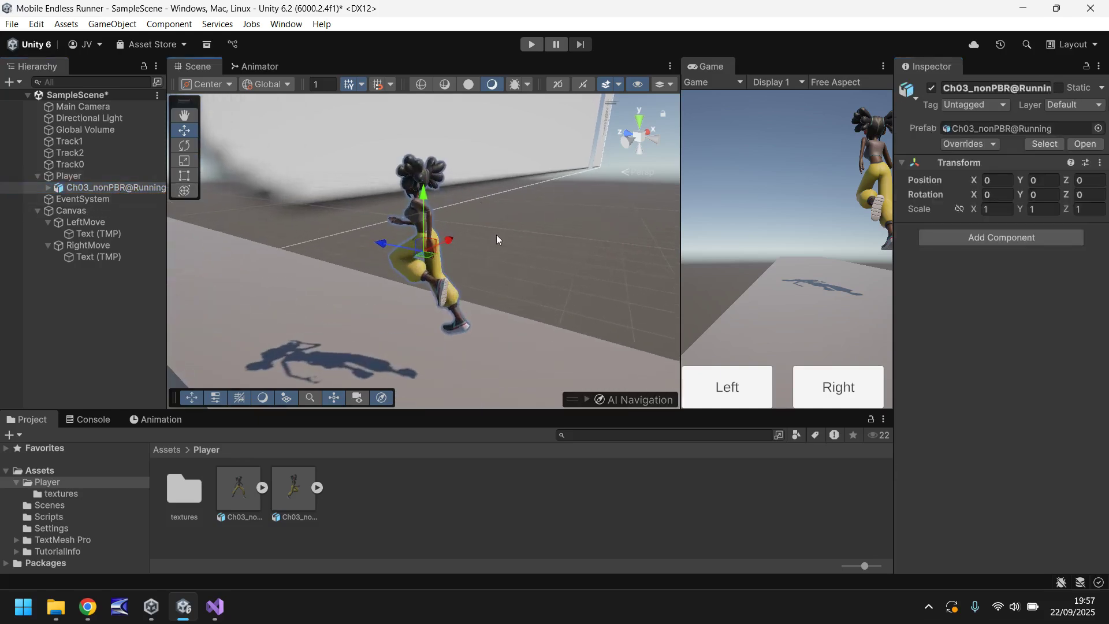
pyautogui.moveTo(497, 234); pyautogui.dragTo(501, 162, button='middle')
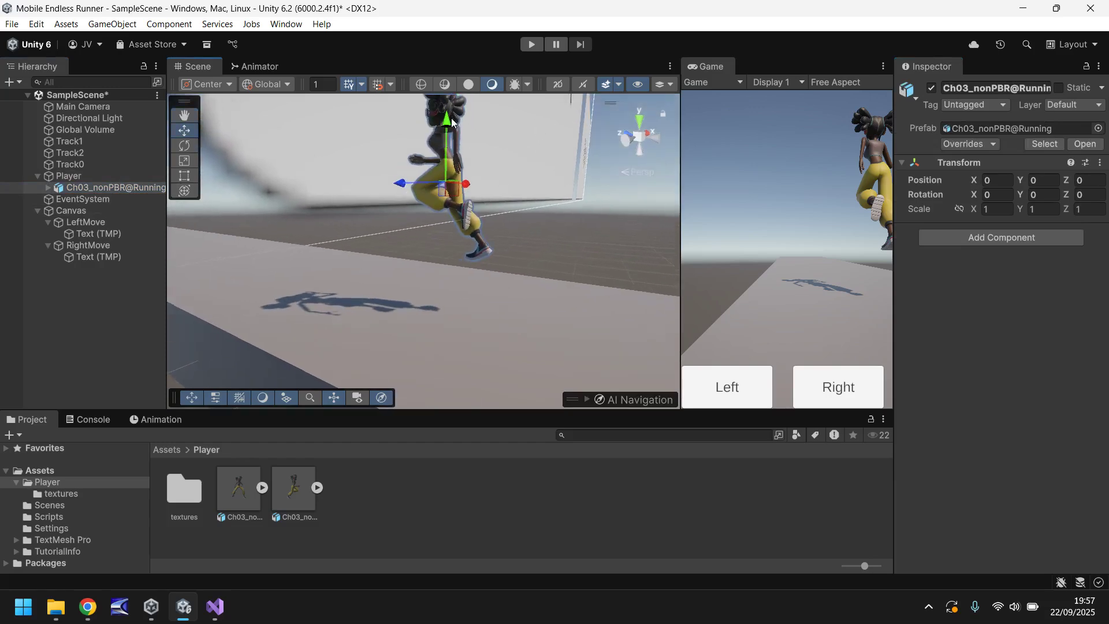
pyautogui.moveTo(452, 119); pyautogui.dragTo(441, 177)
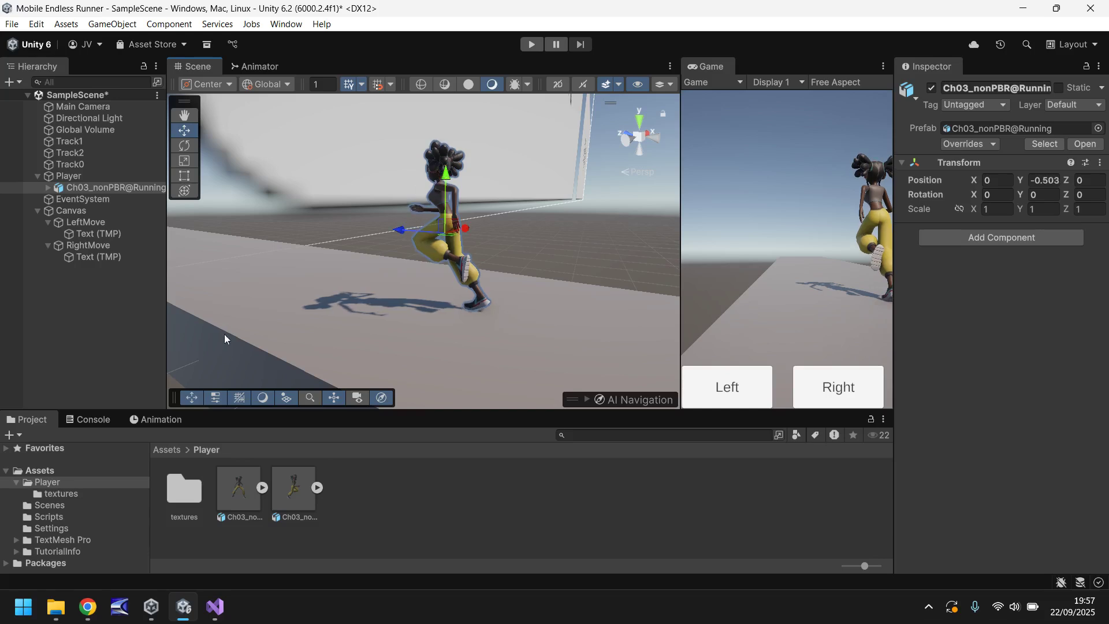
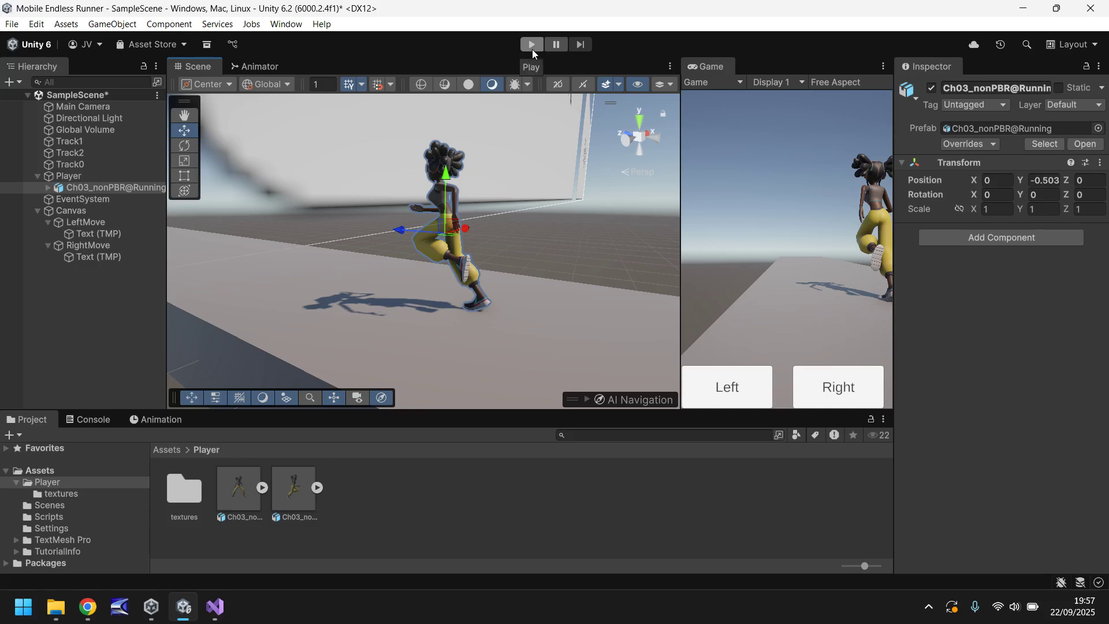
# Play-test the runner scene, steering the character with the Left and Right on-screen controls, and stop the test.
pyautogui.click(532, 44)
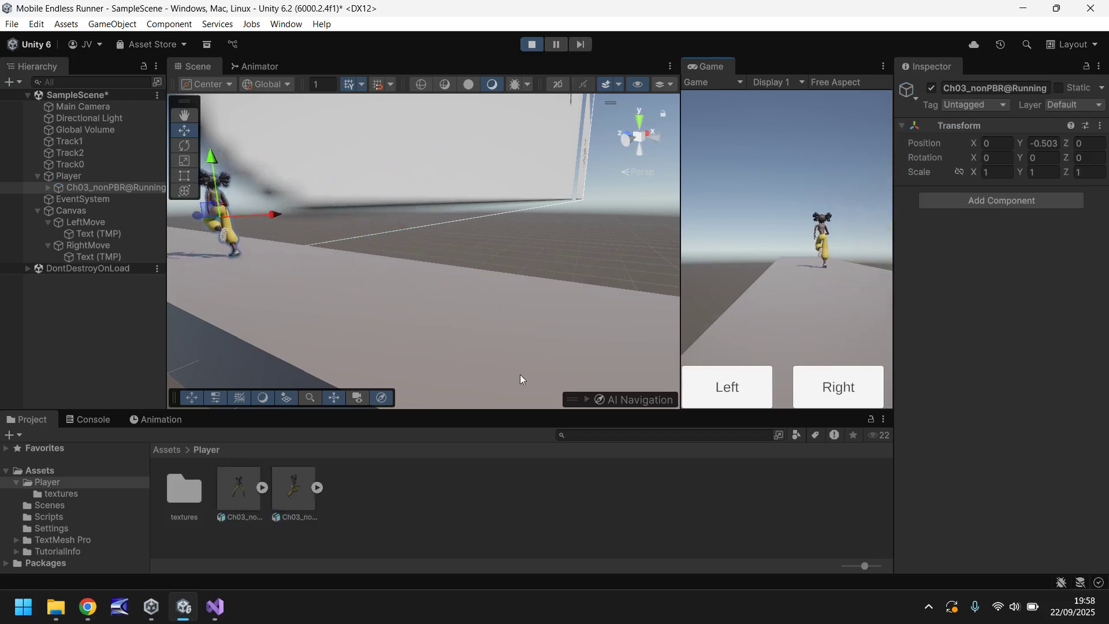
pyautogui.click(733, 375)
pyautogui.click(829, 372)
pyautogui.click(750, 386)
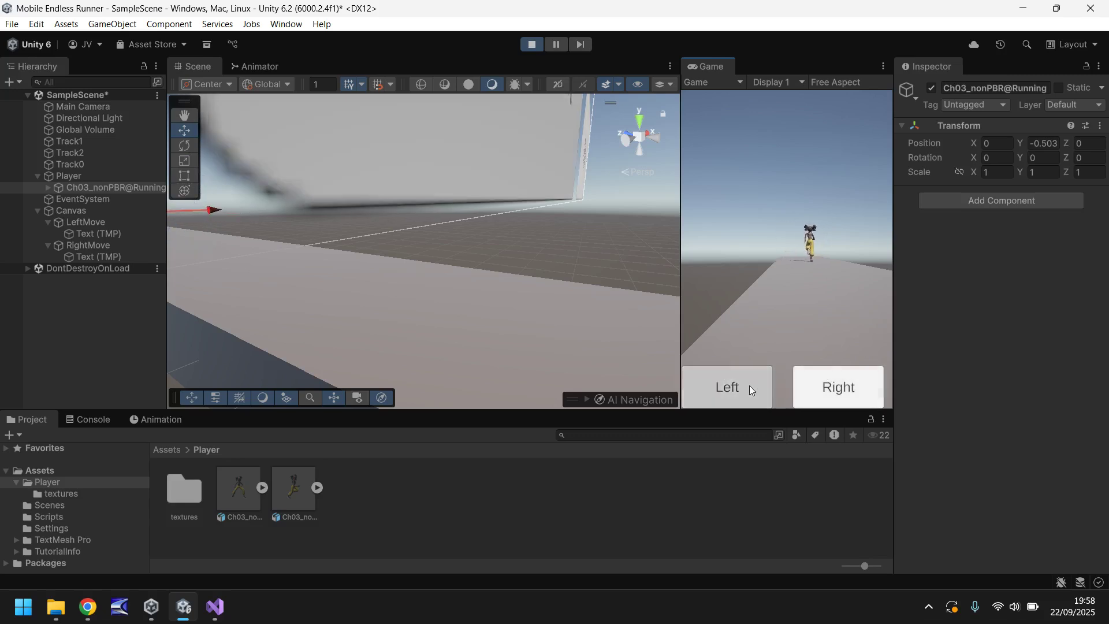
pyautogui.click(532, 45)
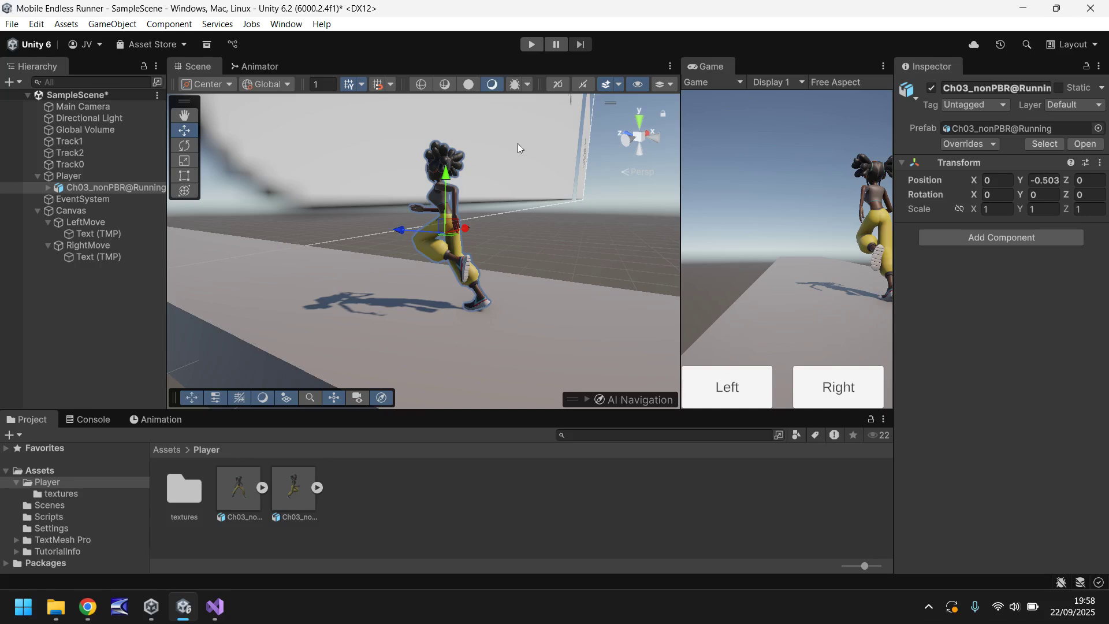
# Examine the running character's Animator graph and its Ch03 and mixamorig:Hips child objects.
pyautogui.click(274, 68)
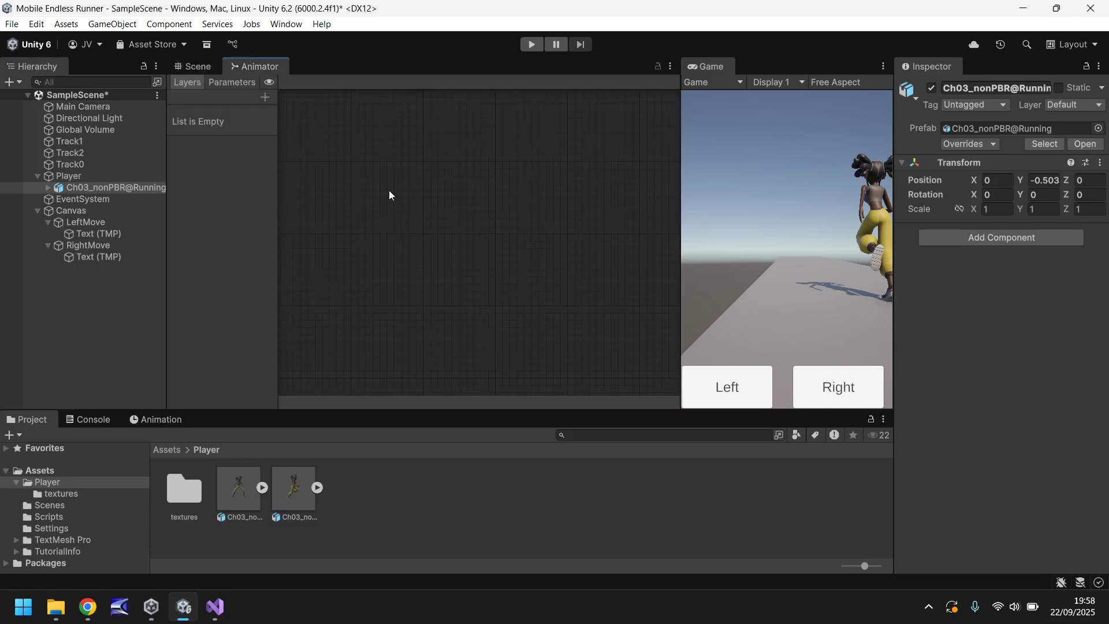
pyautogui.click(144, 188)
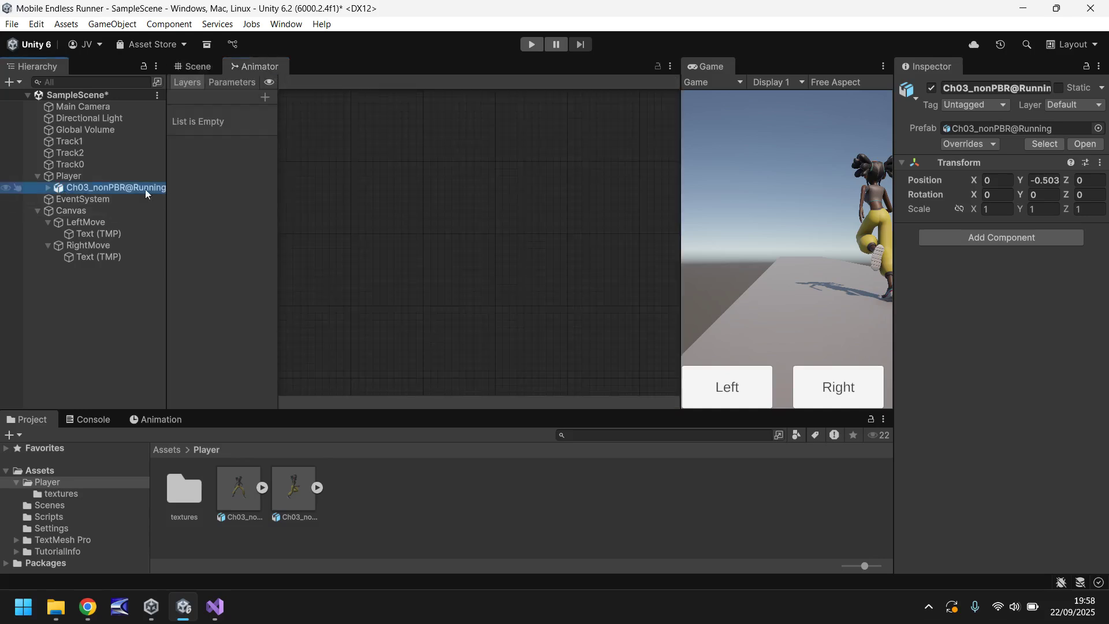
pyautogui.click(48, 188)
pyautogui.click(81, 199)
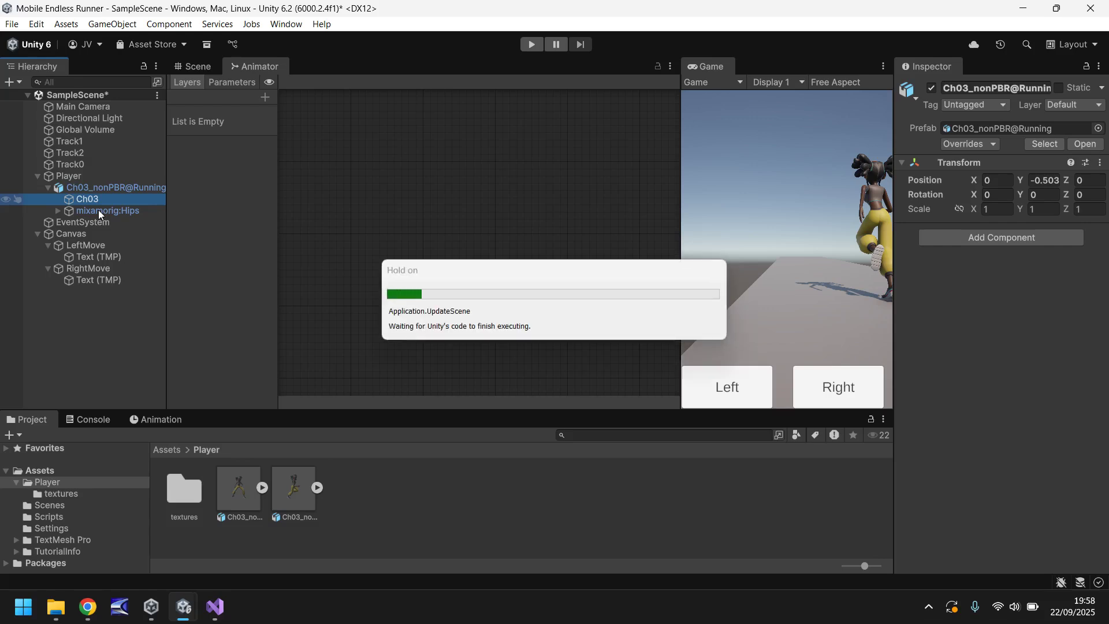
pyautogui.click(99, 210)
pyautogui.click(88, 197)
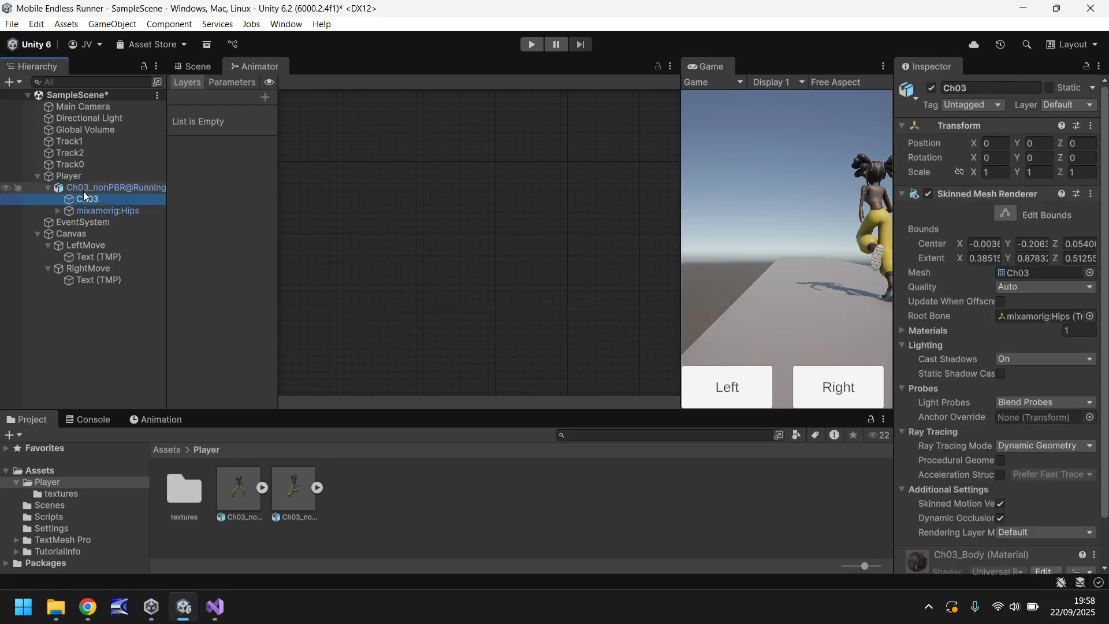
pyautogui.click(82, 187)
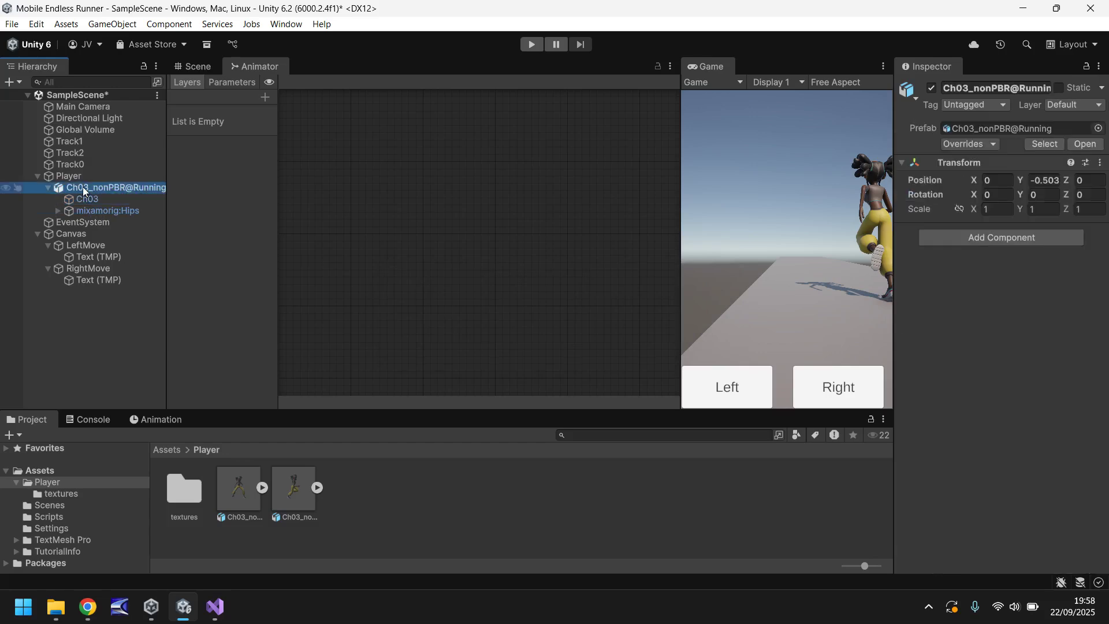
pyautogui.click(196, 67)
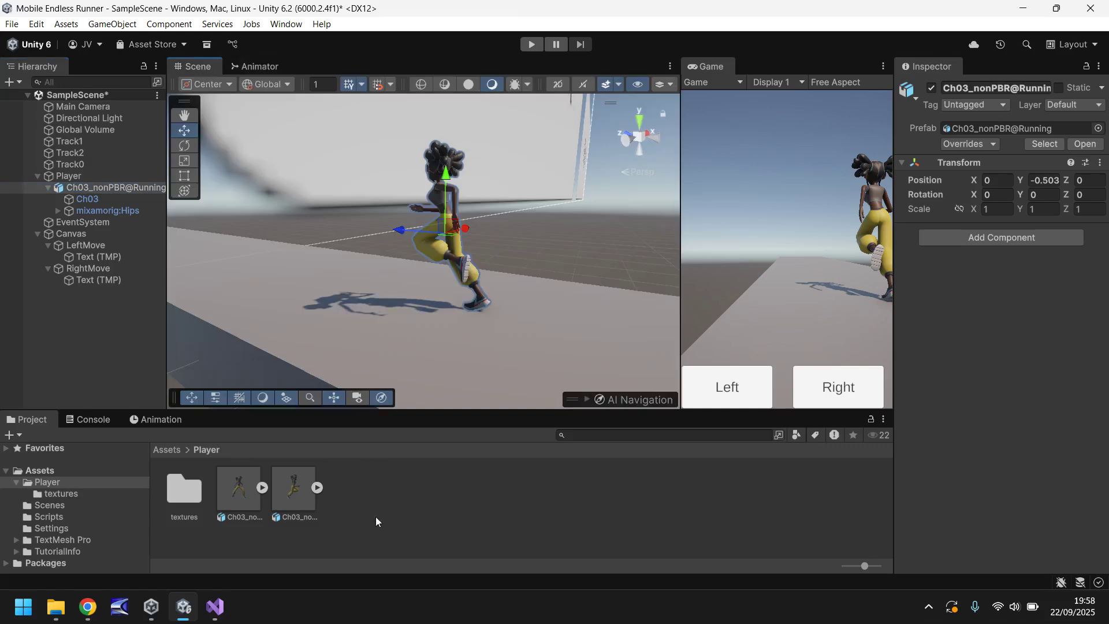
# Duplicate the Running animation clip out of the Ch03_nonPBR@Running model into the Player folder.
pyautogui.click(317, 489)
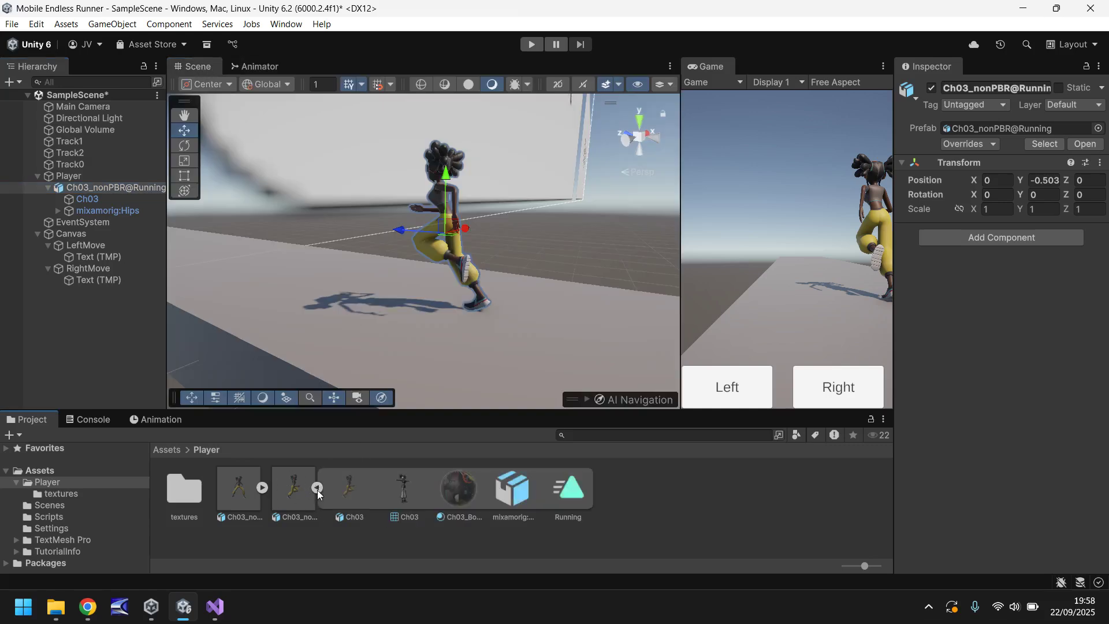
pyautogui.click(573, 493)
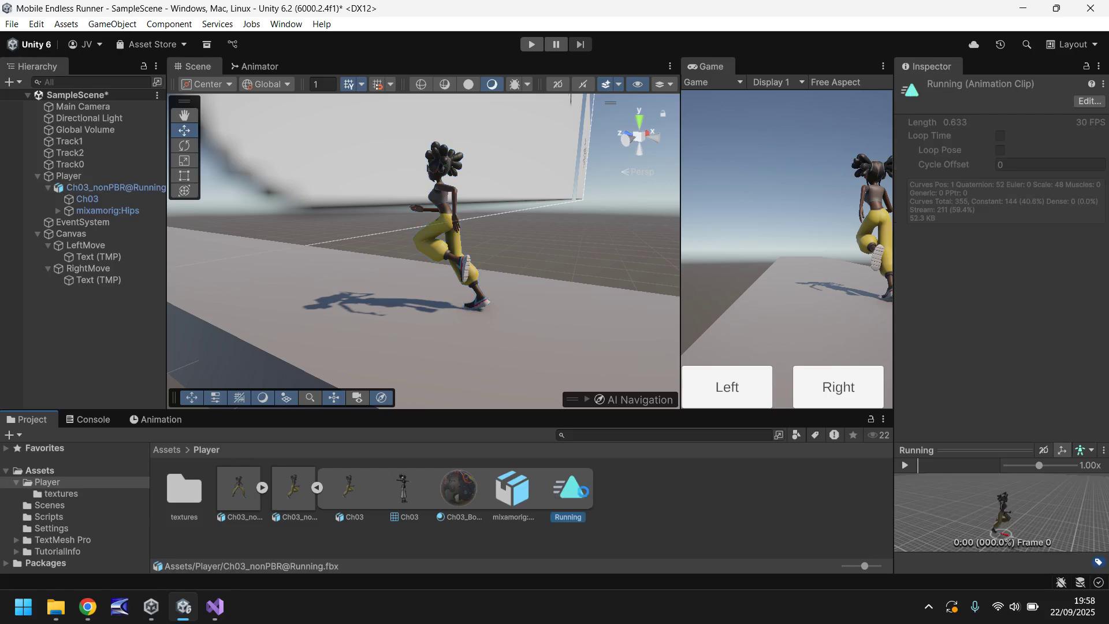
pyautogui.hotkey('ctrl', 'd')
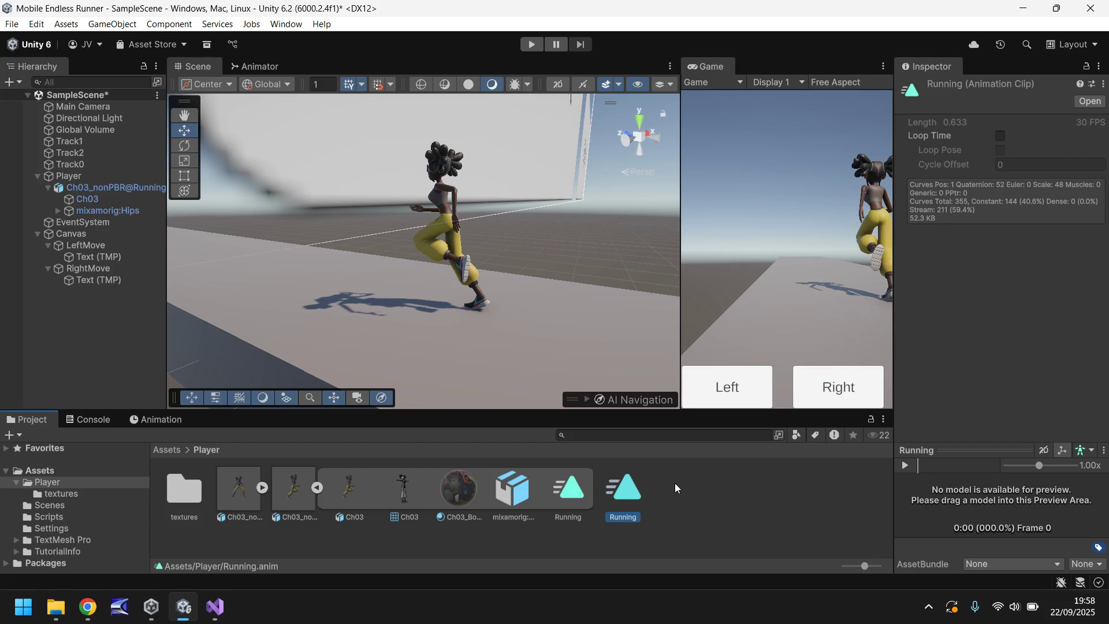
# Duplicate the Falling Back Death clip out of its character model into the Player folder and collapse both models.
pyautogui.click(262, 488)
pyautogui.click(466, 496)
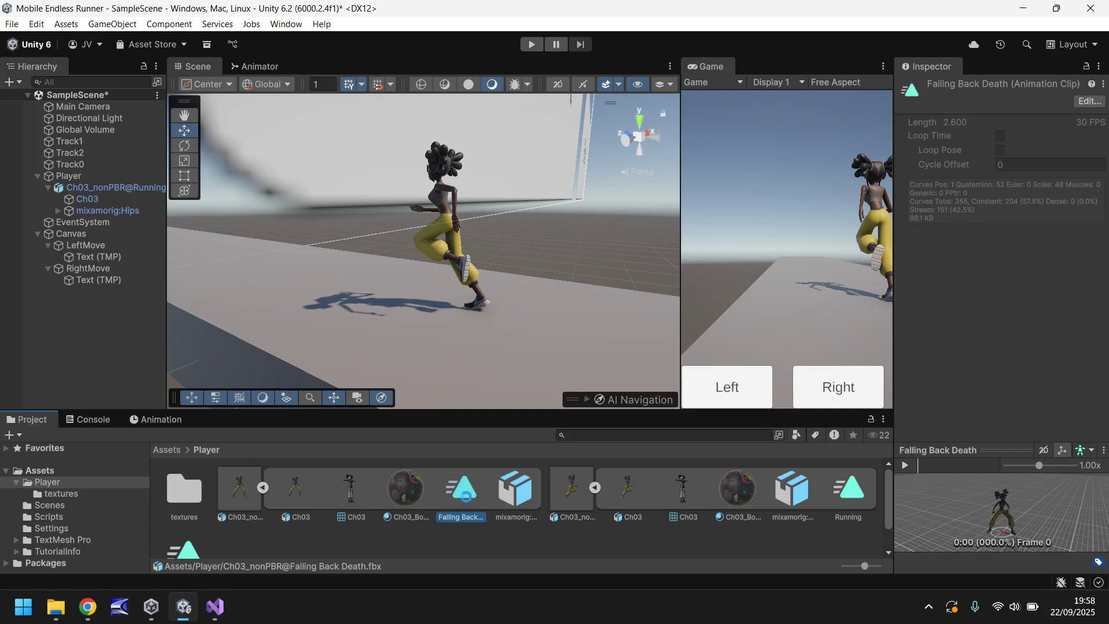
pyautogui.hotkey('ctrl', 'd')
pyautogui.scroll(1, 405, 498)
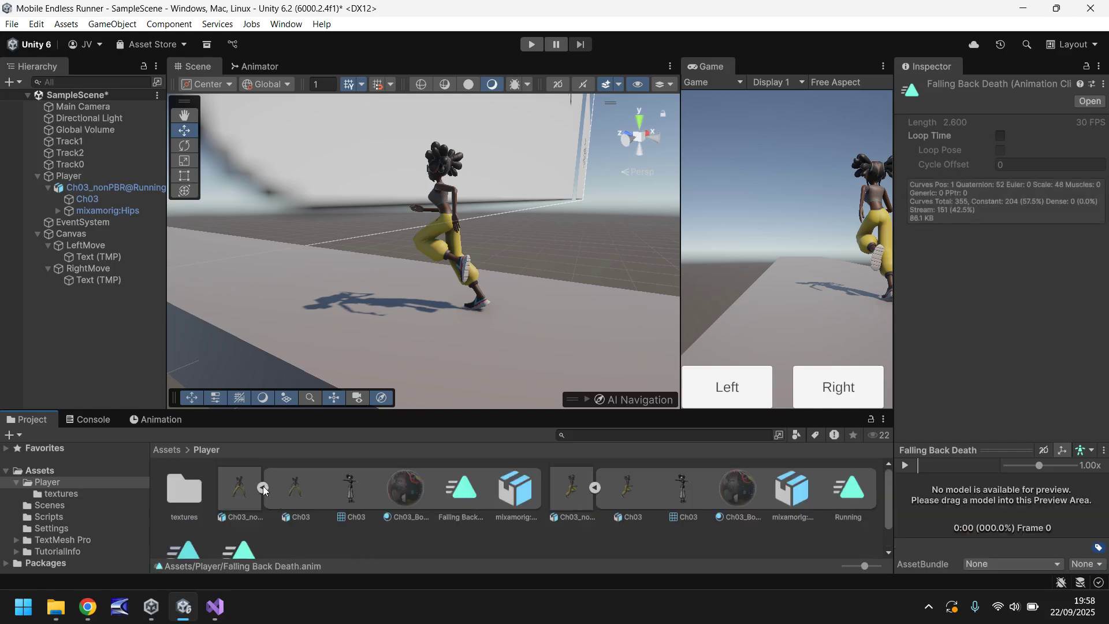
pyautogui.click(263, 488)
pyautogui.click(317, 488)
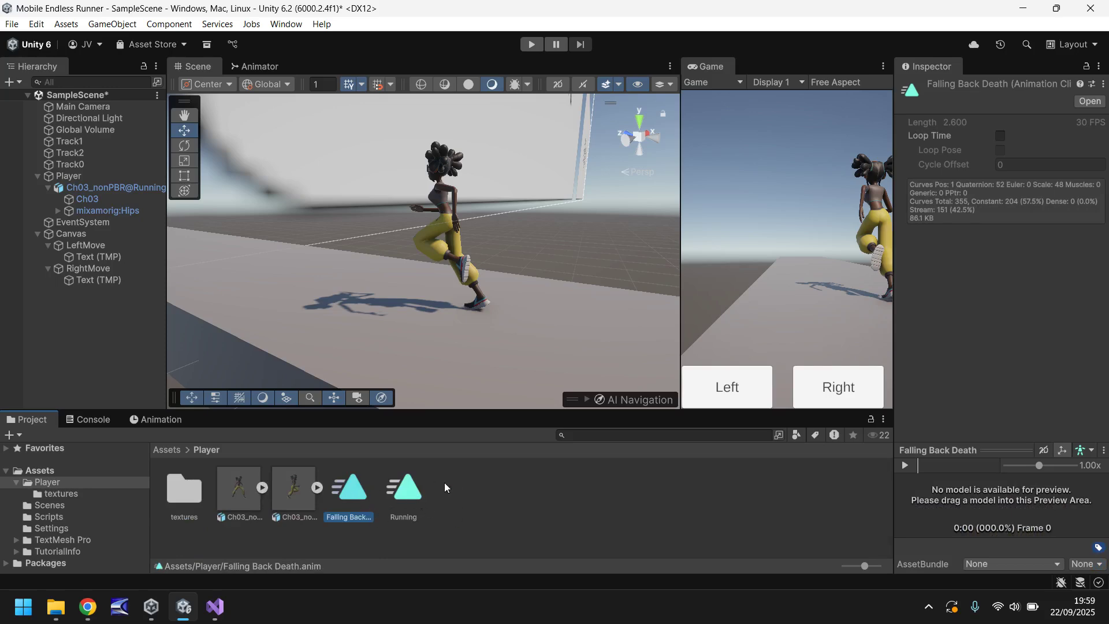
# Enable Loop Time on the duplicated Running clip and apply the clip to the Ch03_nonPBR@Running object in the scene.
pyautogui.click(406, 493)
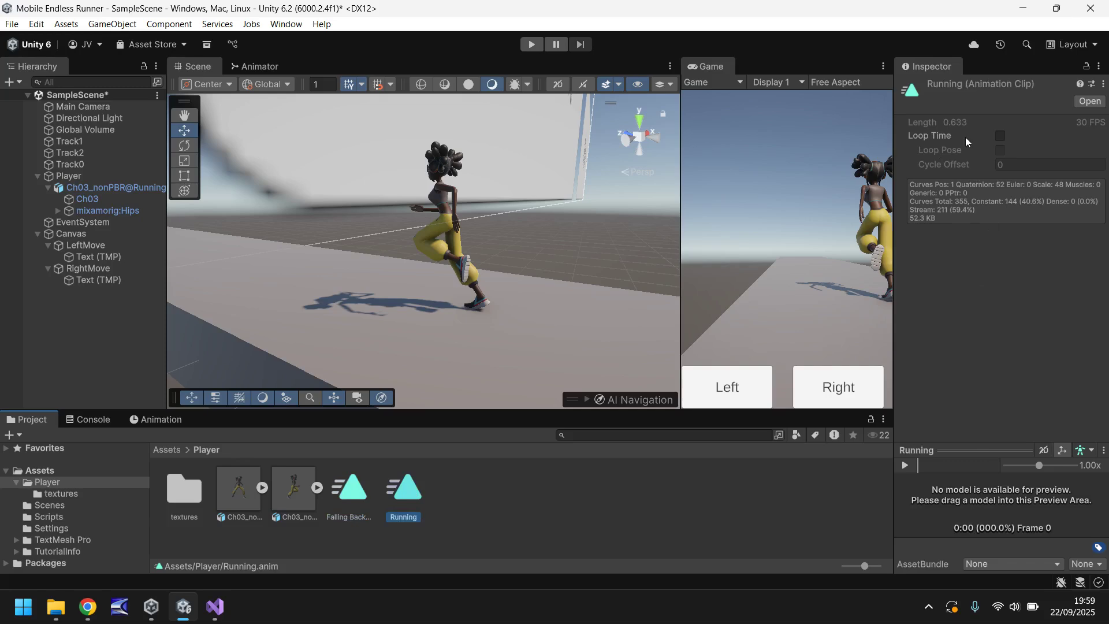
pyautogui.click(1000, 136)
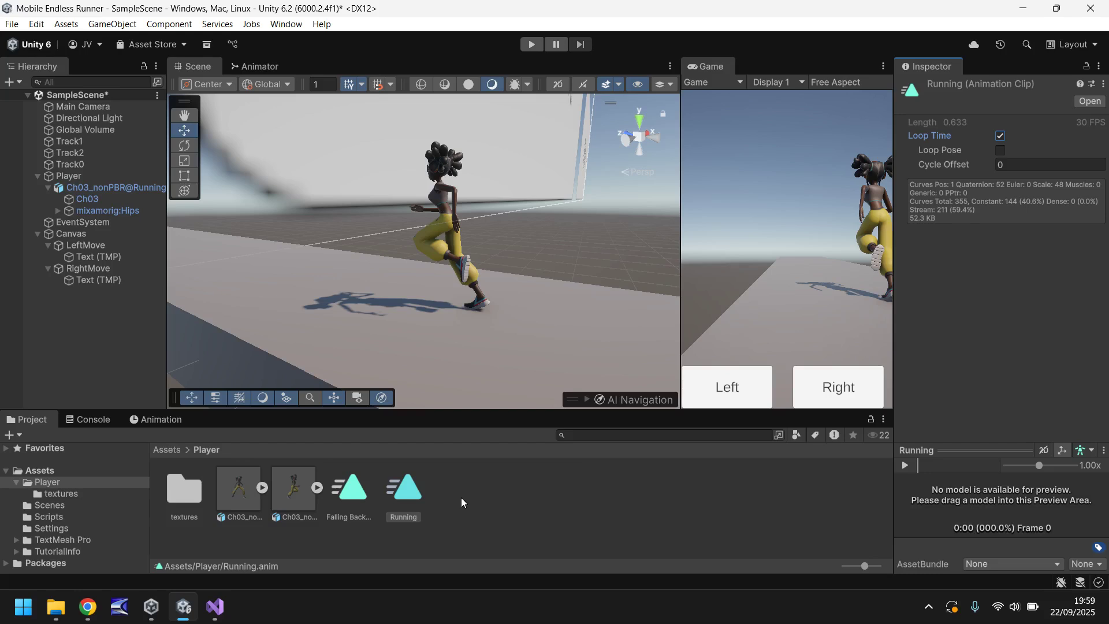
pyautogui.click(115, 187)
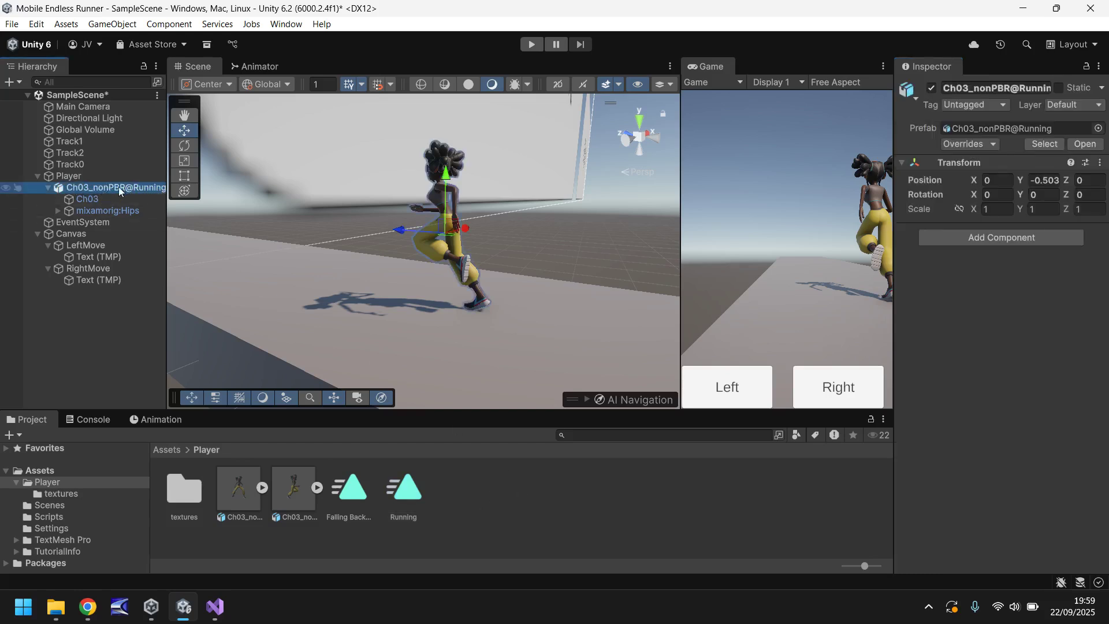
pyautogui.moveTo(410, 490); pyautogui.dragTo(100, 188)
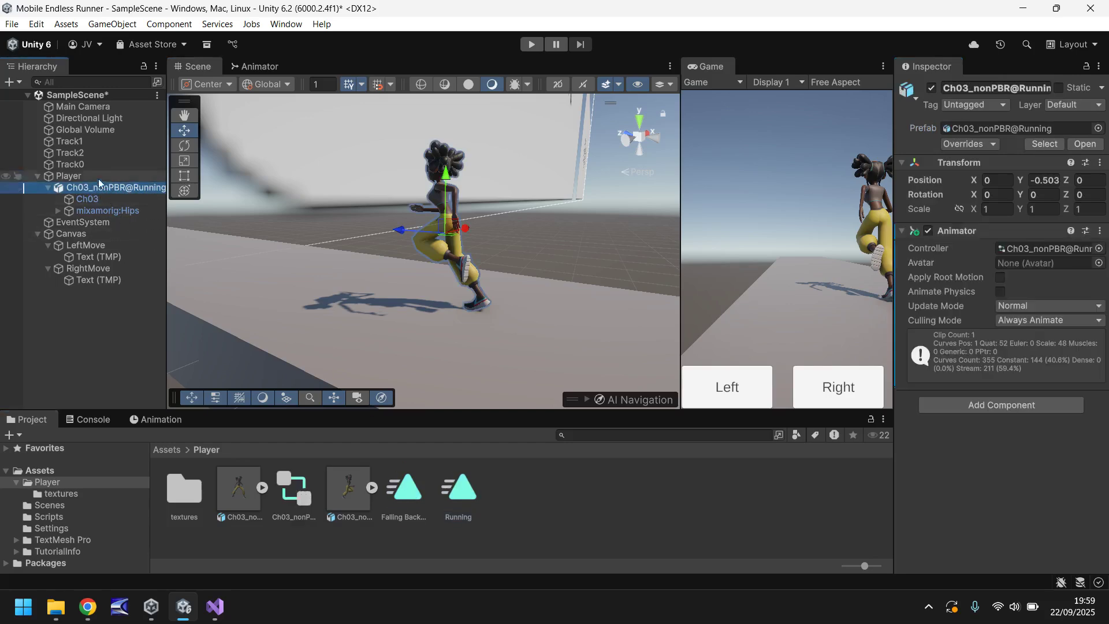
# Add the Falling Back Death clip to the character's Animator graph and arrange it below the Running state.
pyautogui.click(259, 67)
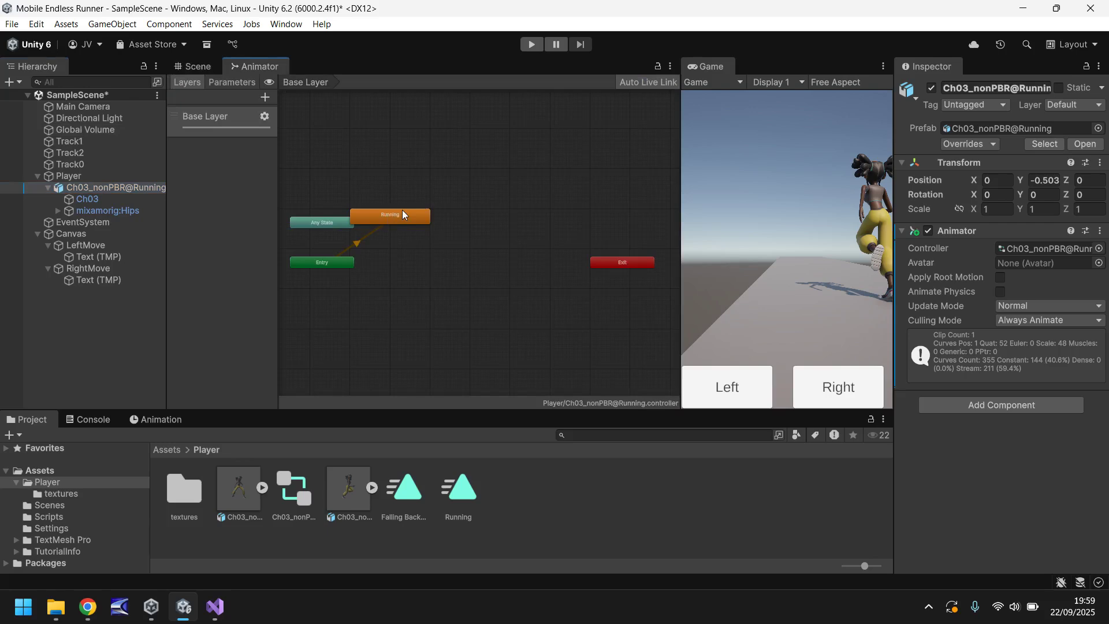
pyautogui.moveTo(388, 216); pyautogui.dragTo(424, 182)
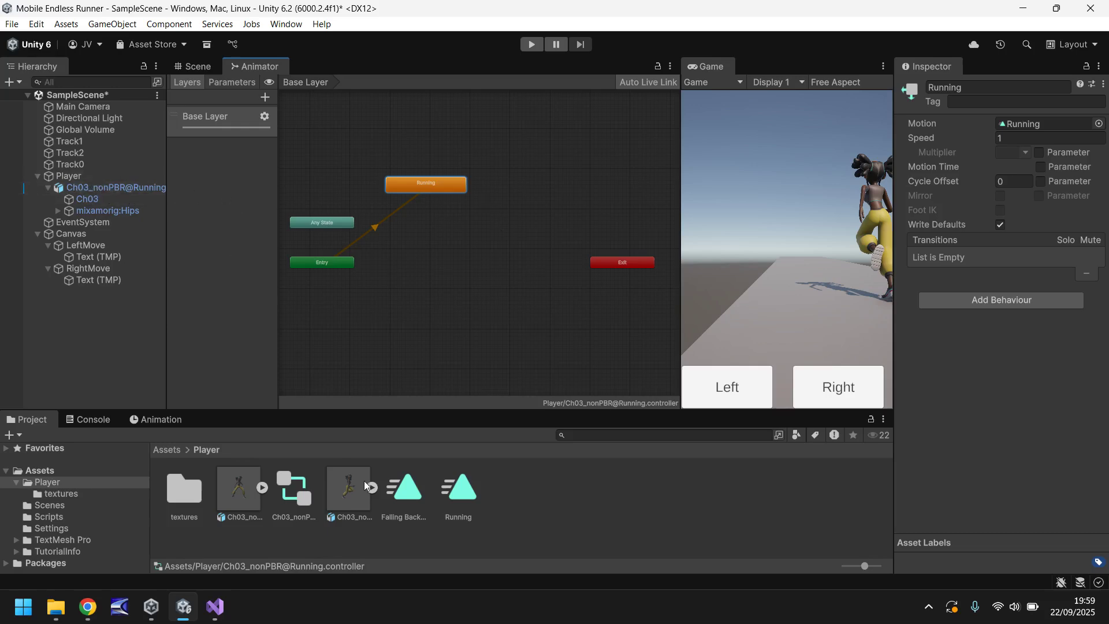
pyautogui.moveTo(155, 251); pyautogui.dragTo(400, 206)
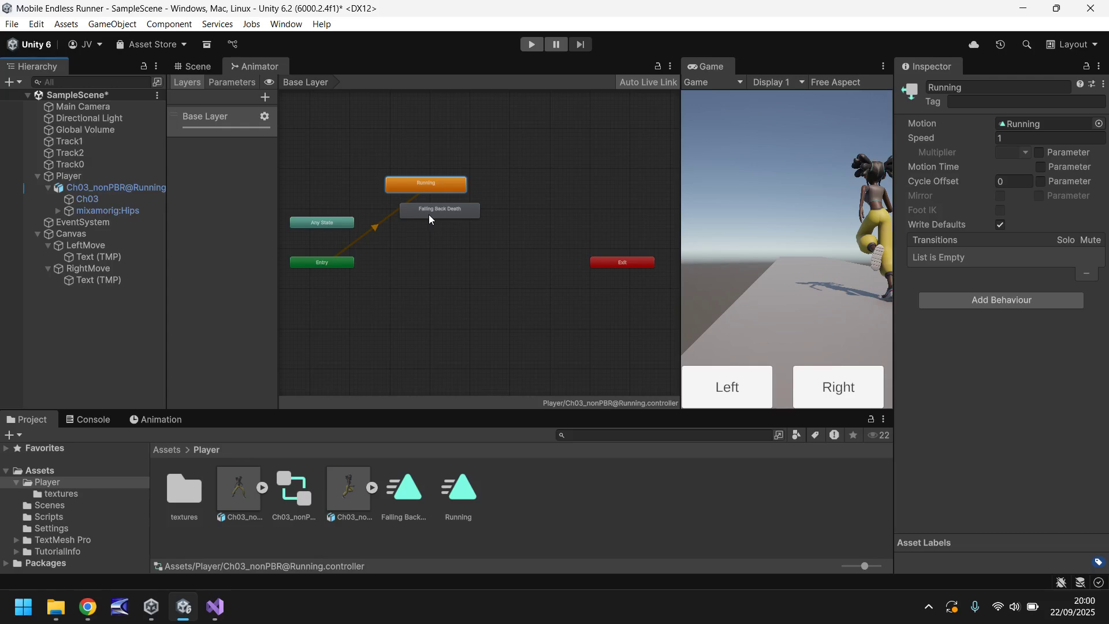
pyautogui.moveTo(429, 215); pyautogui.dragTo(436, 244)
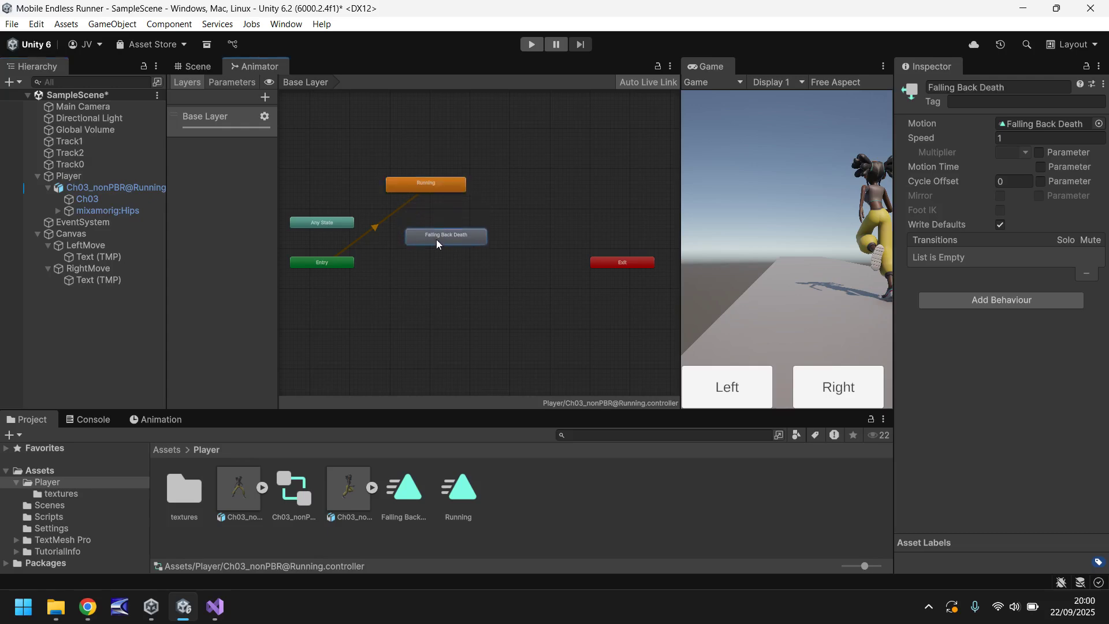
# Compare the motion and speed settings of the Running and Falling Back Death states.
pyautogui.click(440, 186)
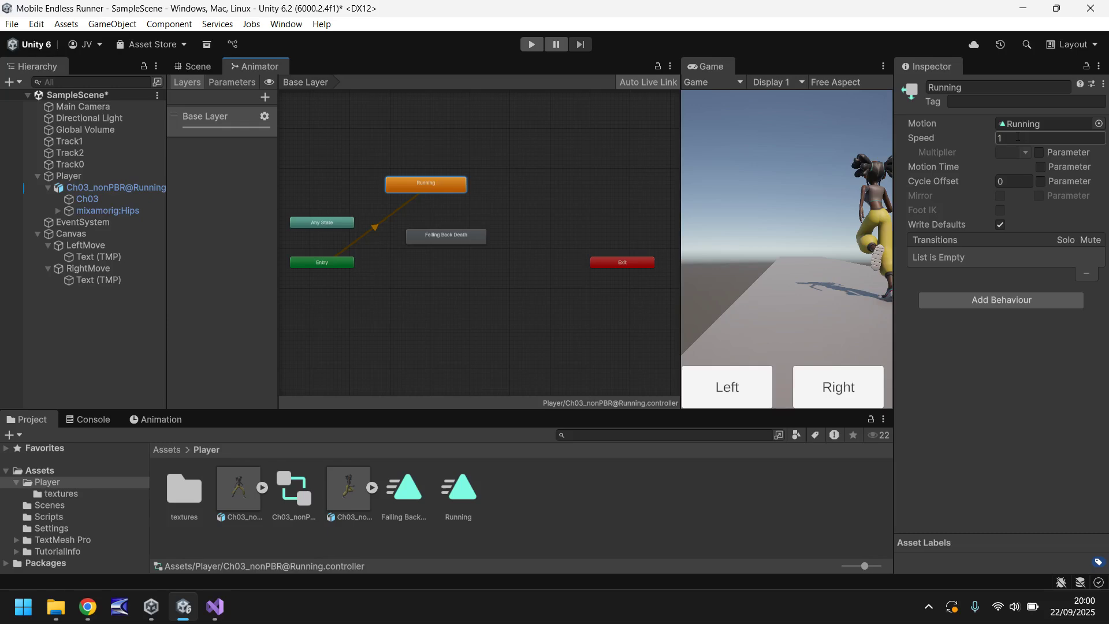
pyautogui.click(470, 236)
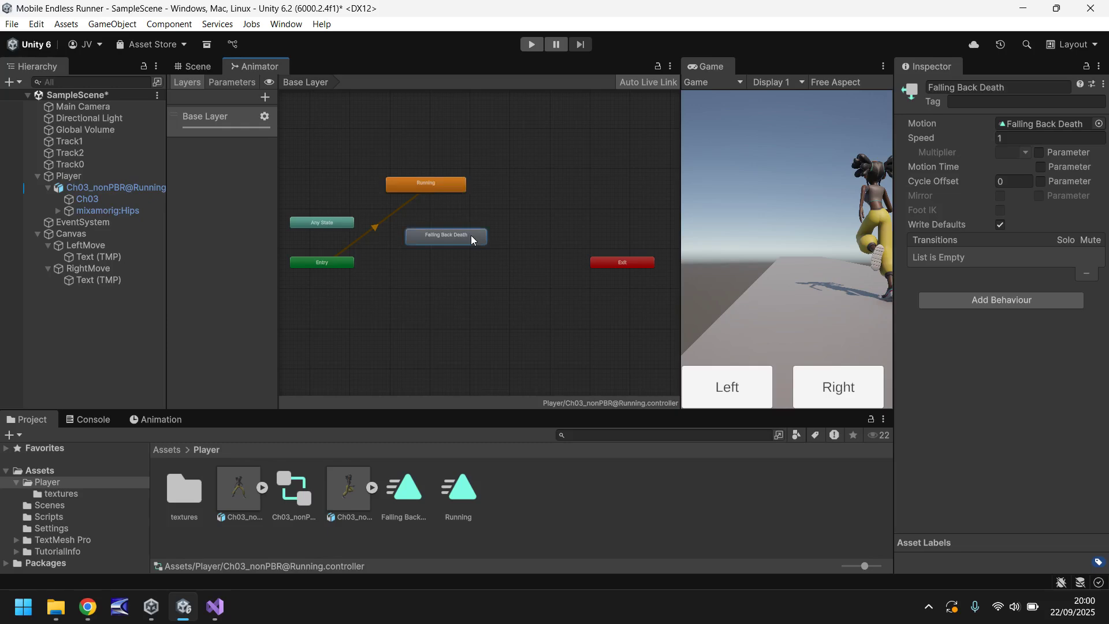
pyautogui.click(432, 189)
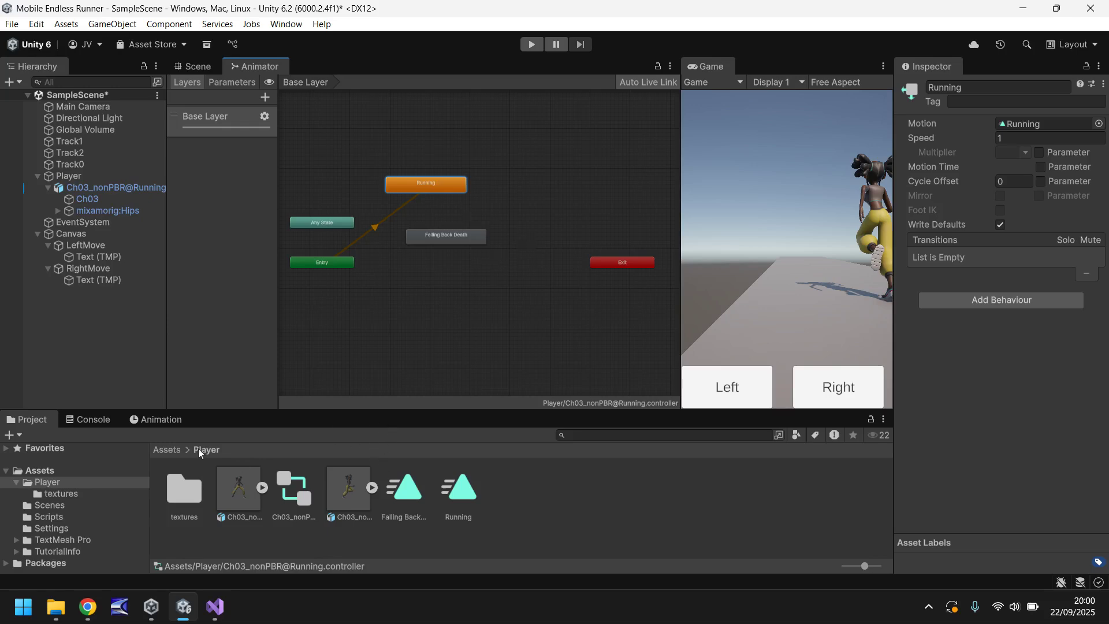
# Examine the keyframes of the character's Running clip in the animation timeline, then return to the Player assets folder.
pyautogui.click(154, 421)
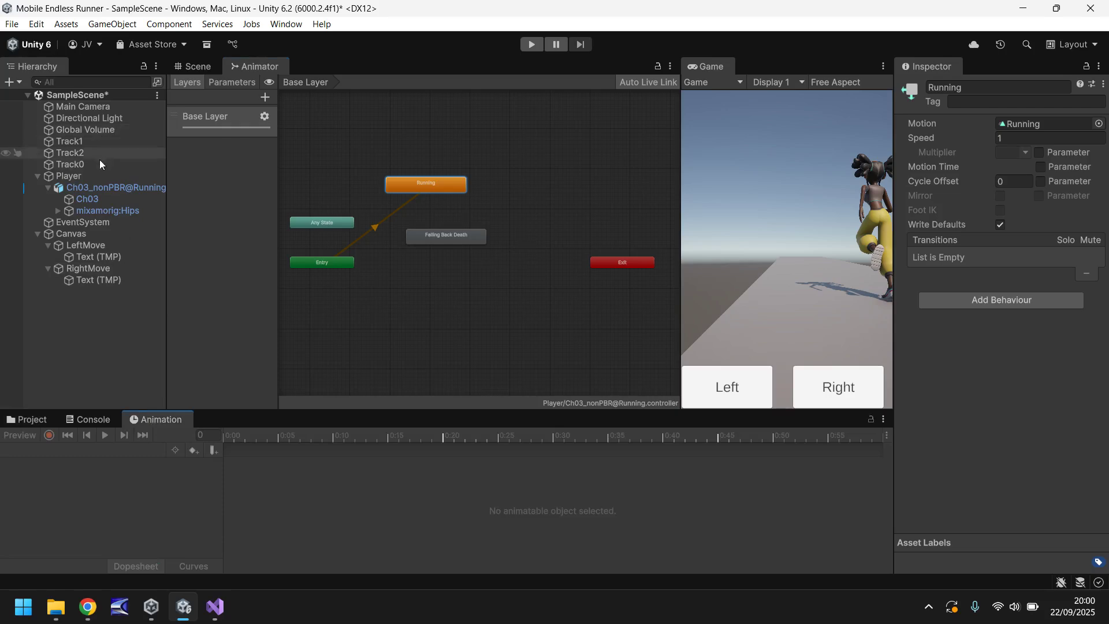
pyautogui.click(121, 185)
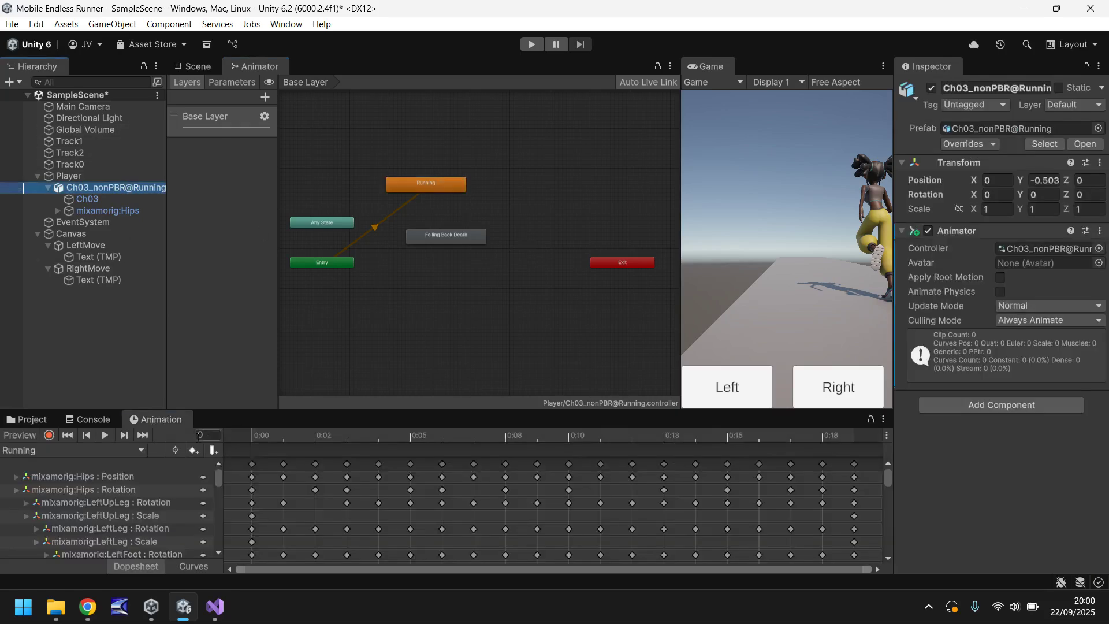
pyautogui.scroll(-3, 378, 491)
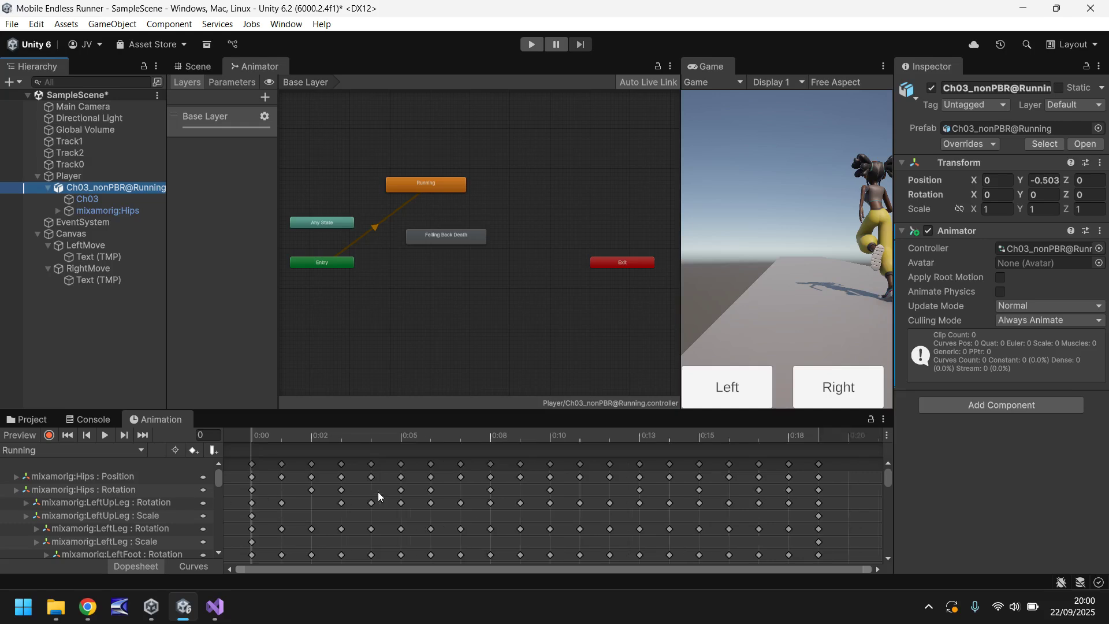
pyautogui.scroll(-10, 147, 491)
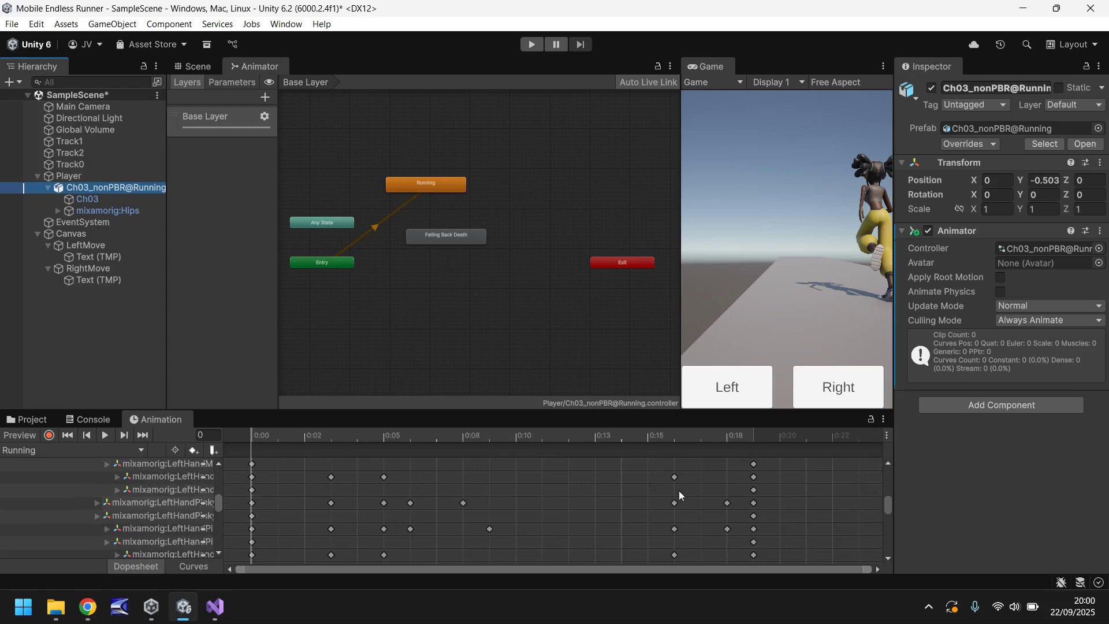
pyautogui.scroll(10, 170, 514)
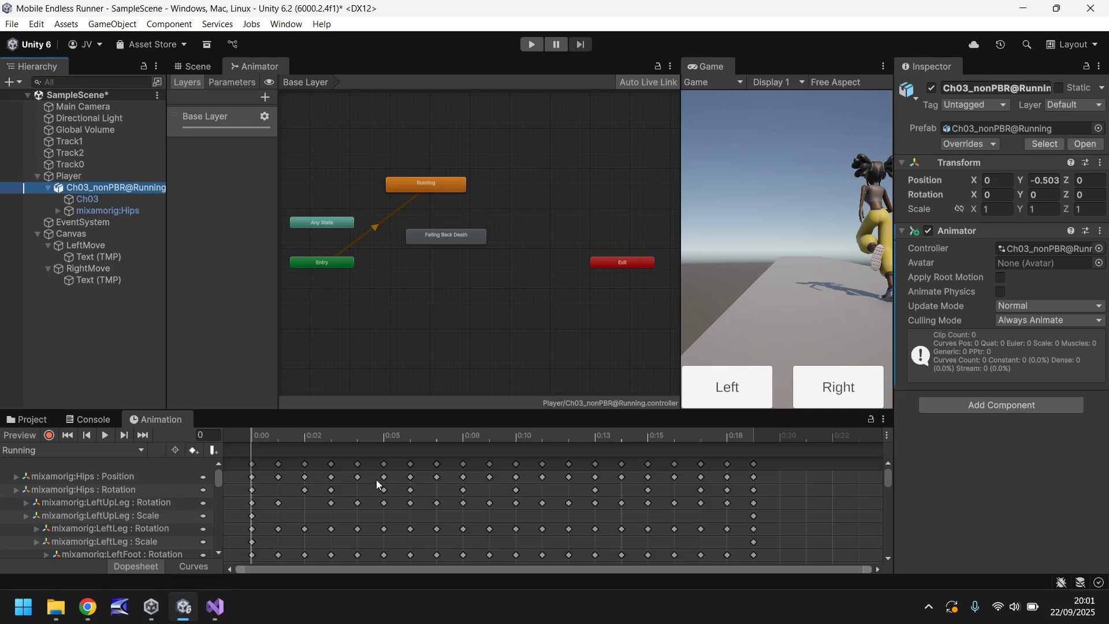
pyautogui.click(30, 419)
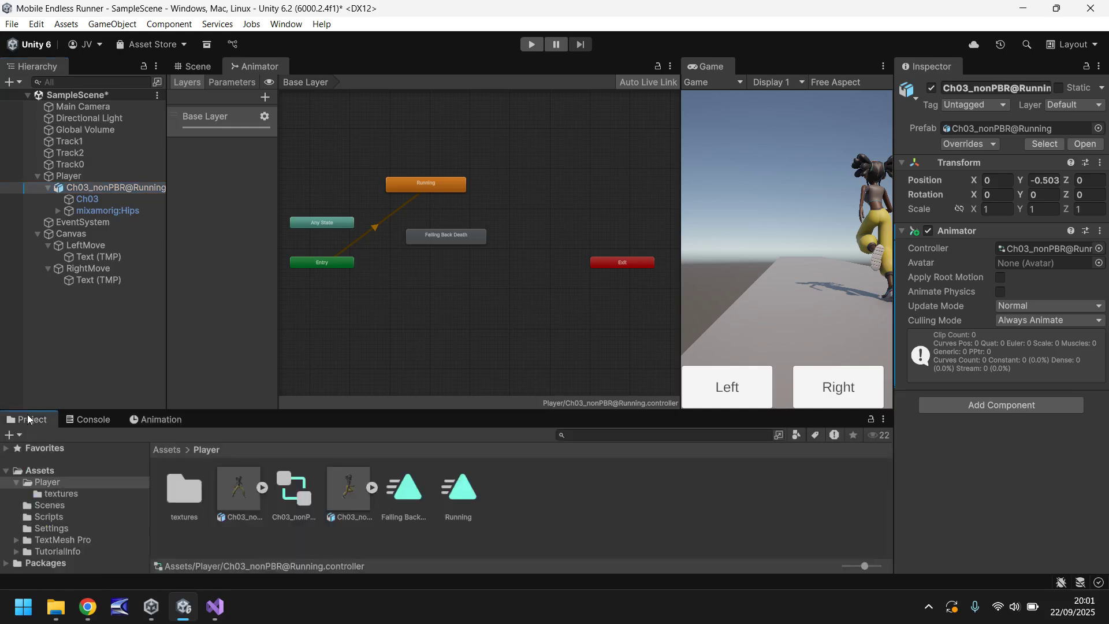
# Play-test the scene to watch the character's looping run from the side, and stop the playback.
pyautogui.click(196, 66)
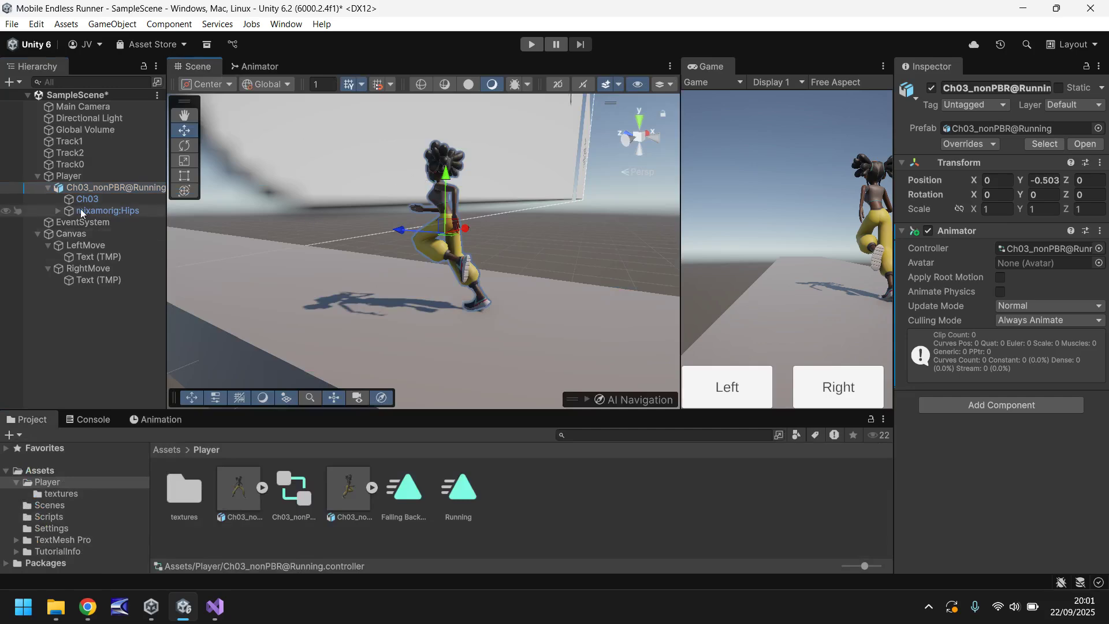
pyautogui.click(91, 189)
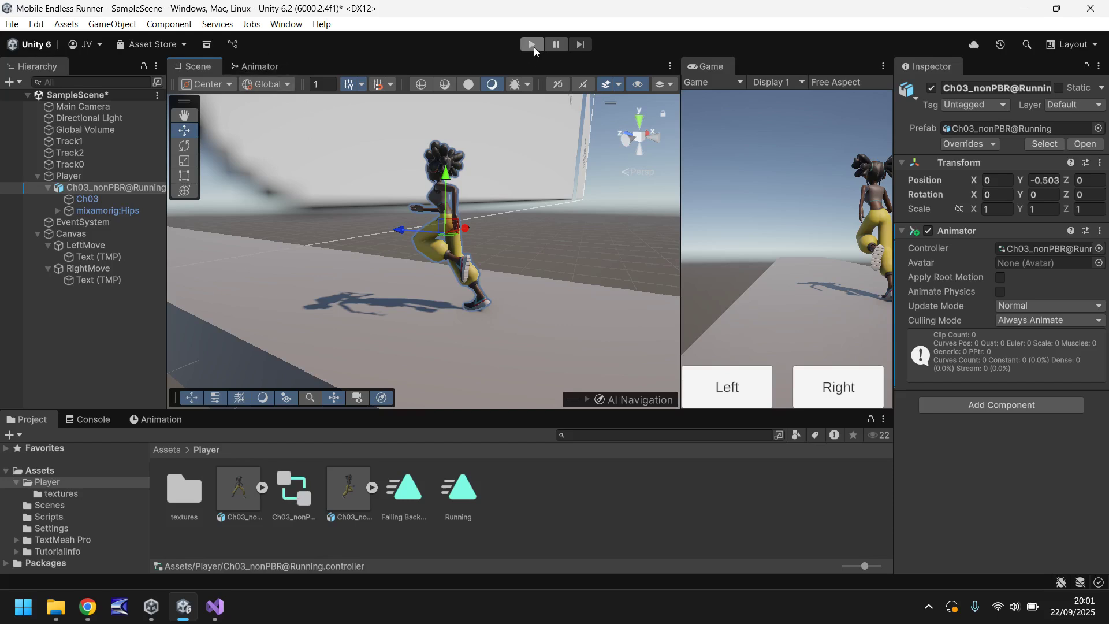
pyautogui.keyDown('alt'); pyautogui.moveTo(284, 227); pyautogui.dragTo(303, 264); pyautogui.keyUp('alt')
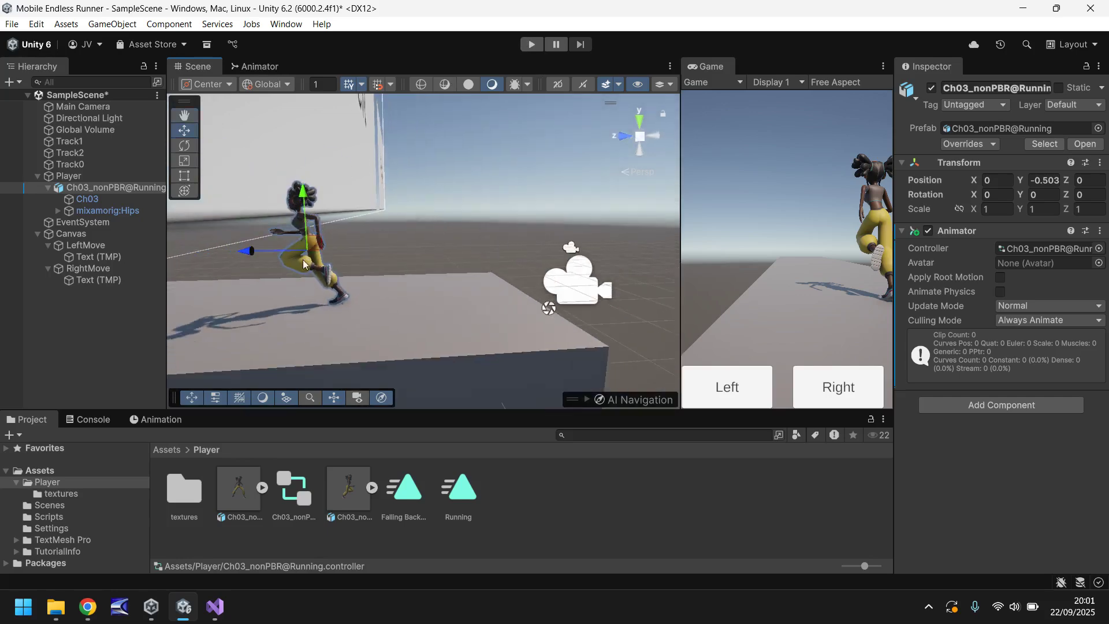
pyautogui.moveTo(303, 264); pyautogui.dragTo(407, 255, button='middle')
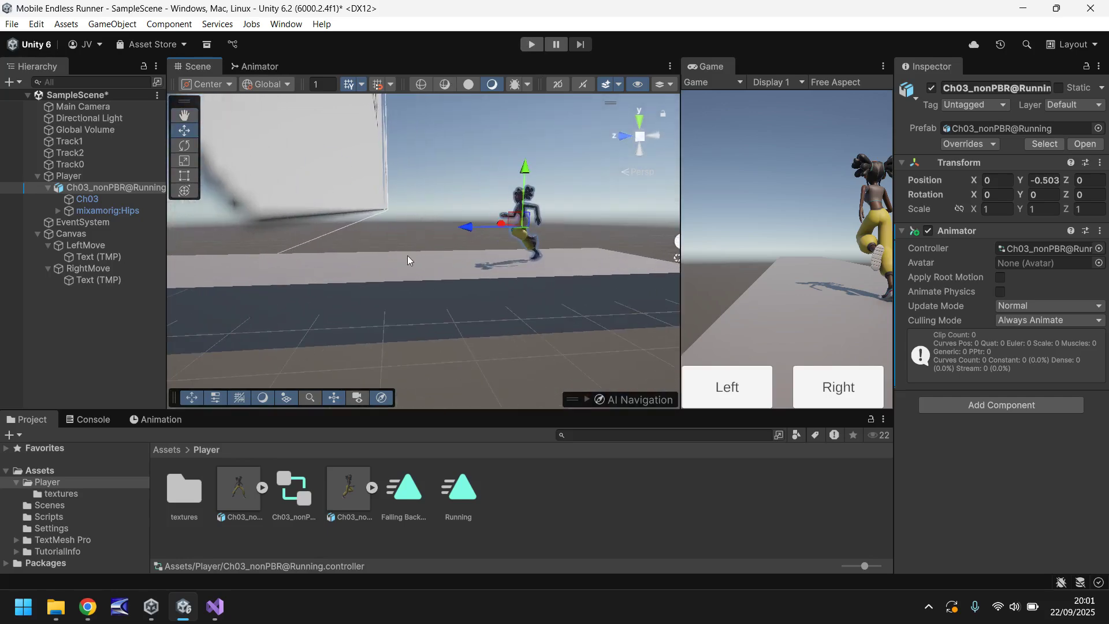
pyautogui.scroll(3, 407, 249)
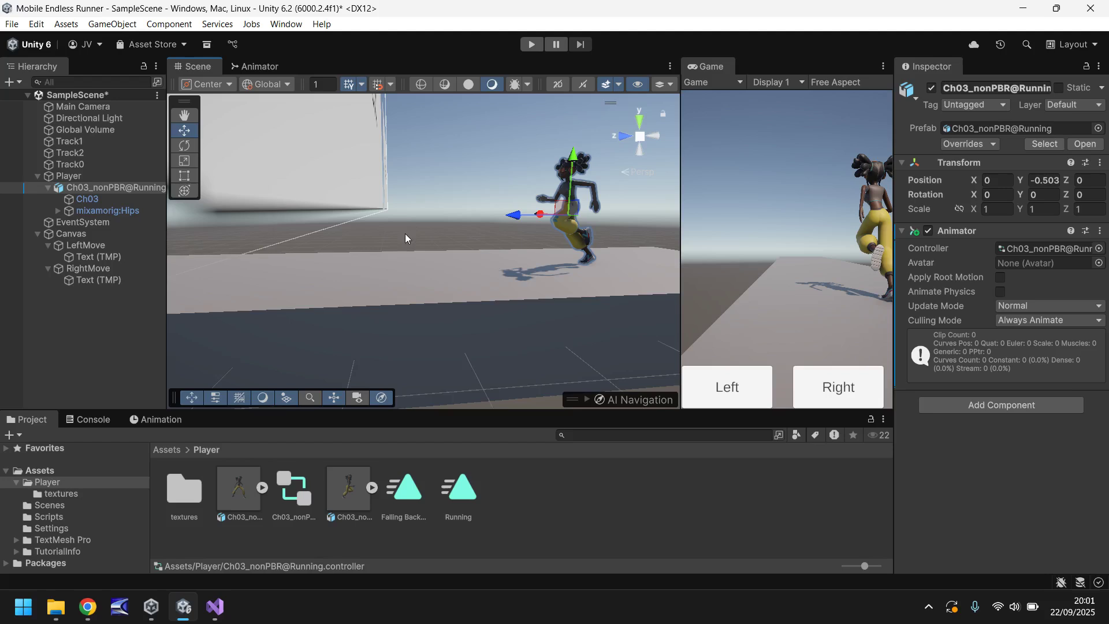
pyautogui.click(529, 46)
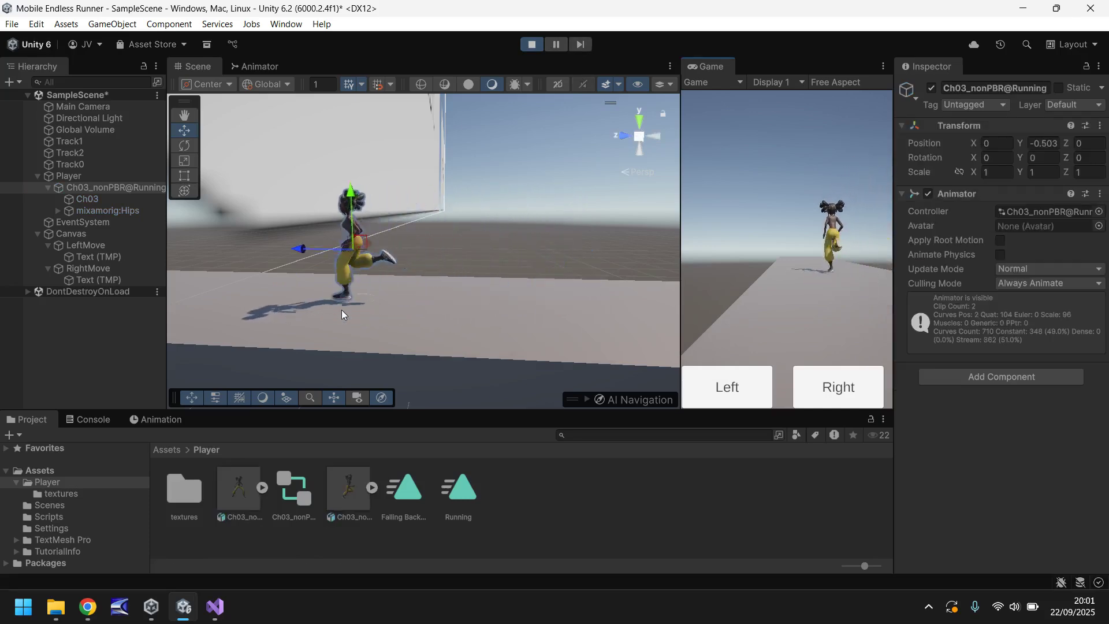
pyautogui.moveTo(314, 314); pyautogui.dragTo(658, 308, button='middle')
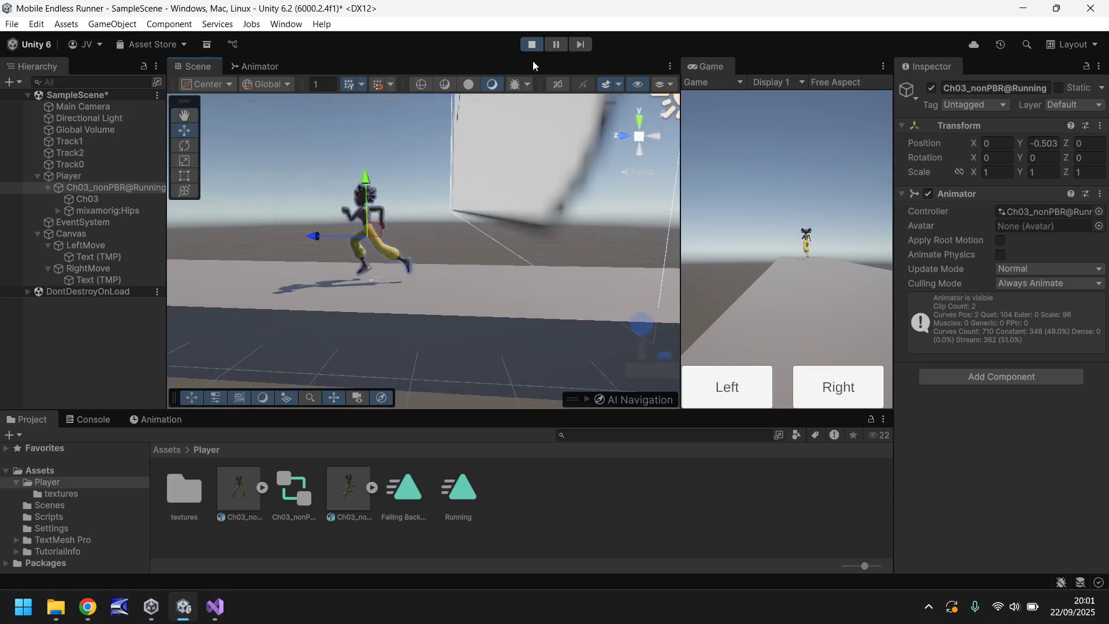
pyautogui.click(530, 45)
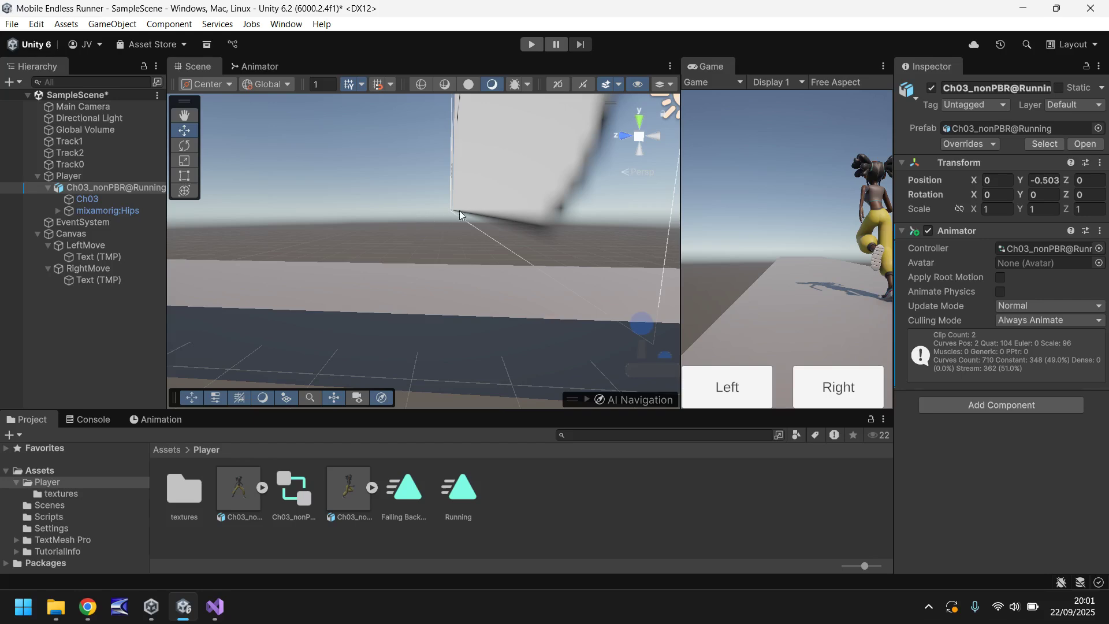
# Set the Move Speed of the Player object's Player Move script to 4.
pyautogui.click(70, 176)
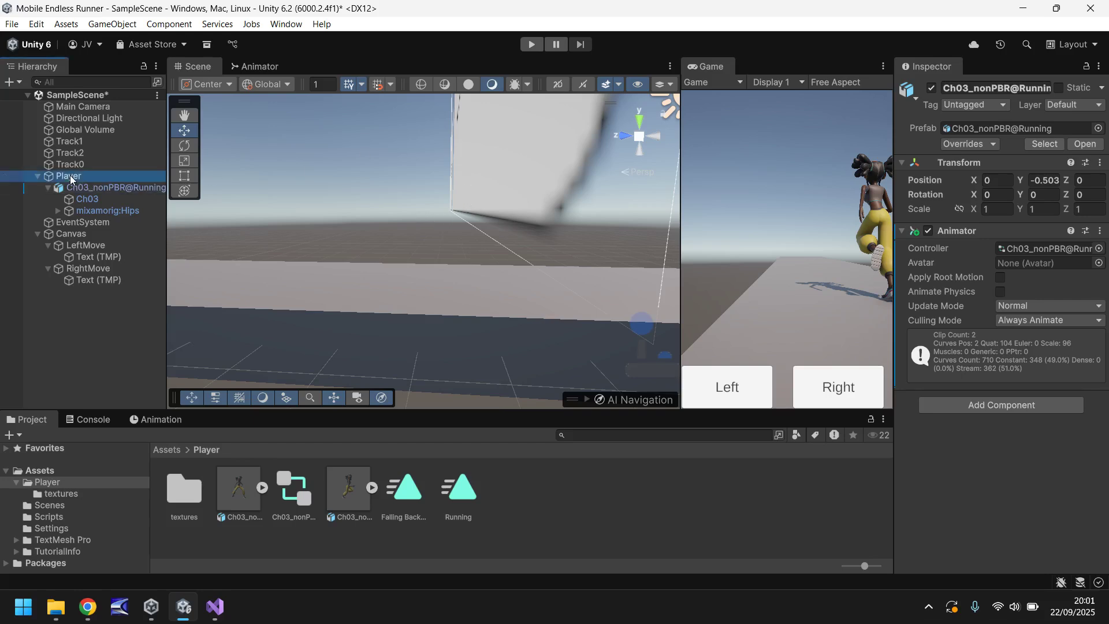
pyautogui.scroll(-5, 1011, 347)
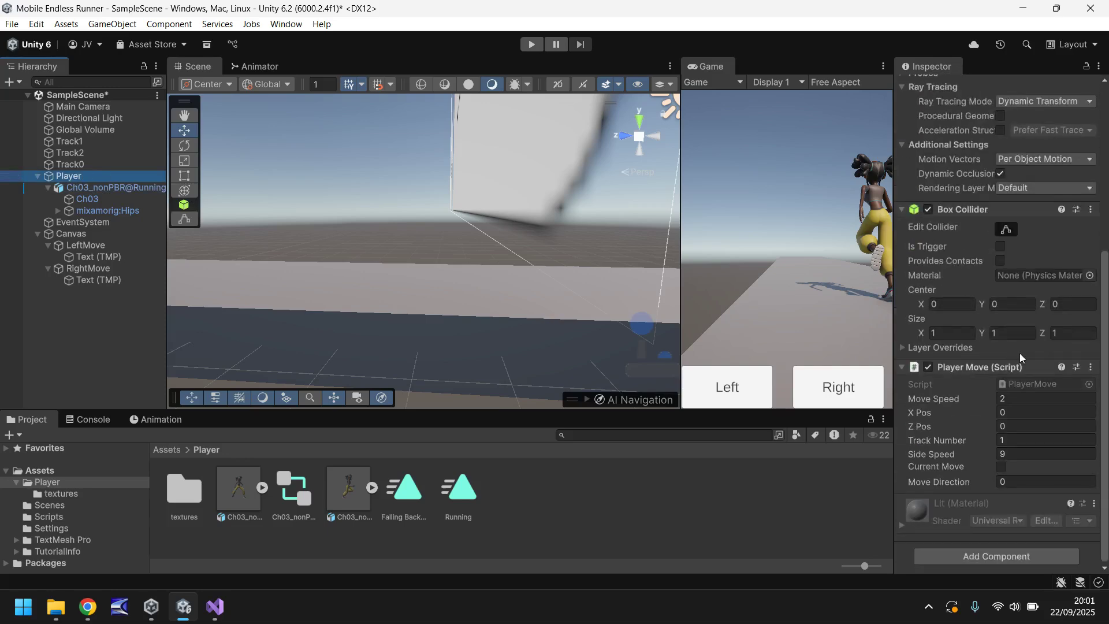
pyautogui.click(1027, 397)
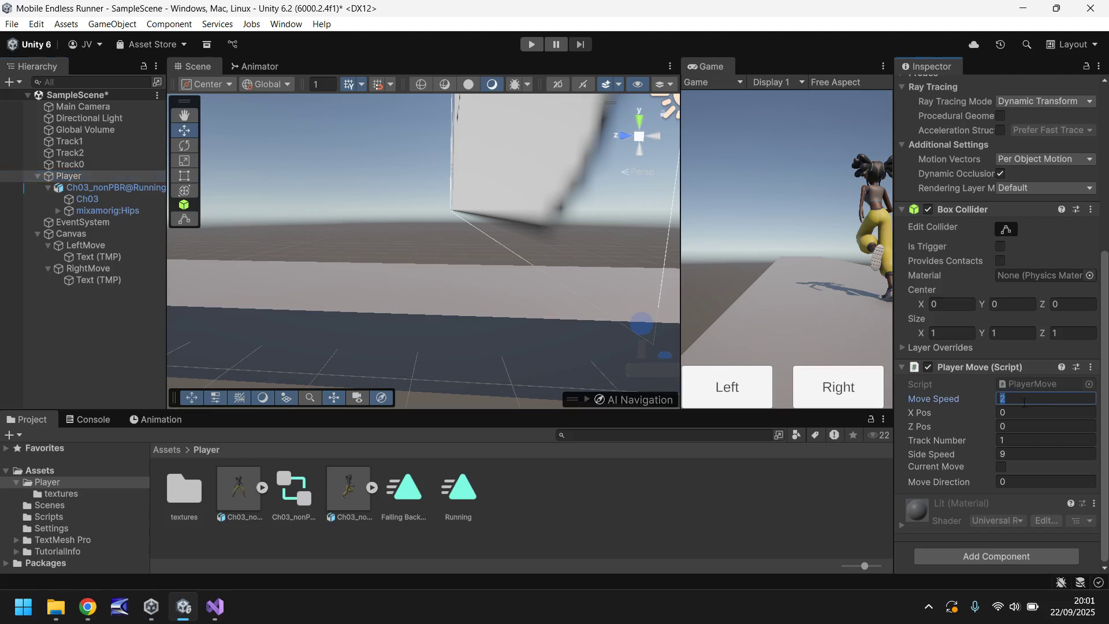
pyautogui.write('4')
# Play-test the runner at the new move speed, following the Player along the track, and stop the playback.
pyautogui.click(529, 45)
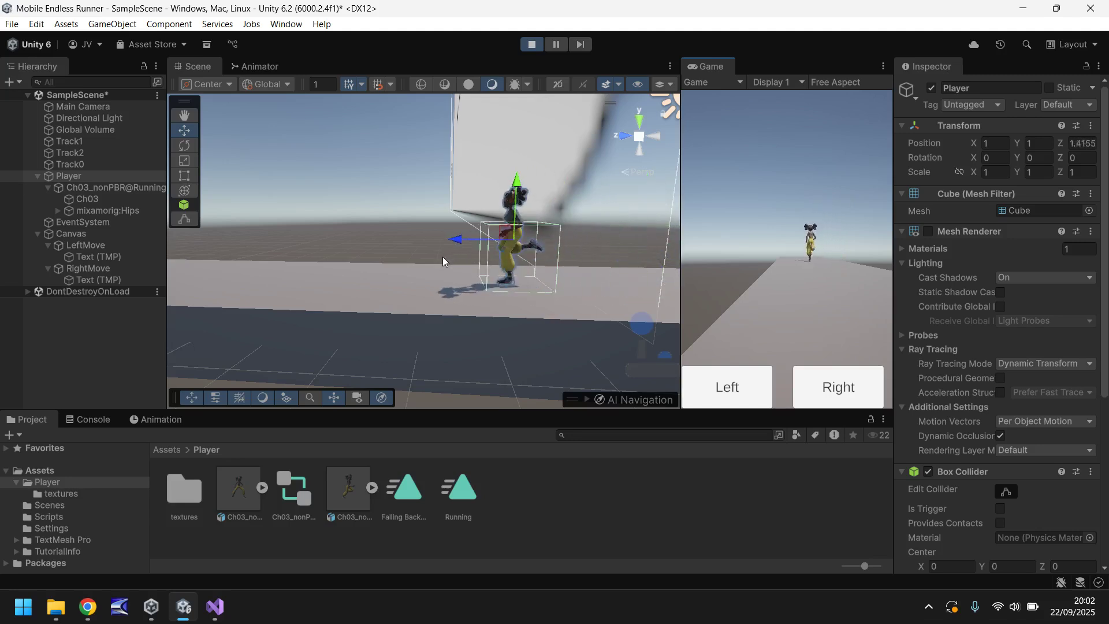
pyautogui.moveTo(442, 256); pyautogui.dragTo(534, 256, button='middle')
pyautogui.moveTo(534, 256); pyautogui.dragTo(508, 148, button='right')
pyautogui.moveTo(345, 269); pyautogui.dragTo(361, 297, button='right')
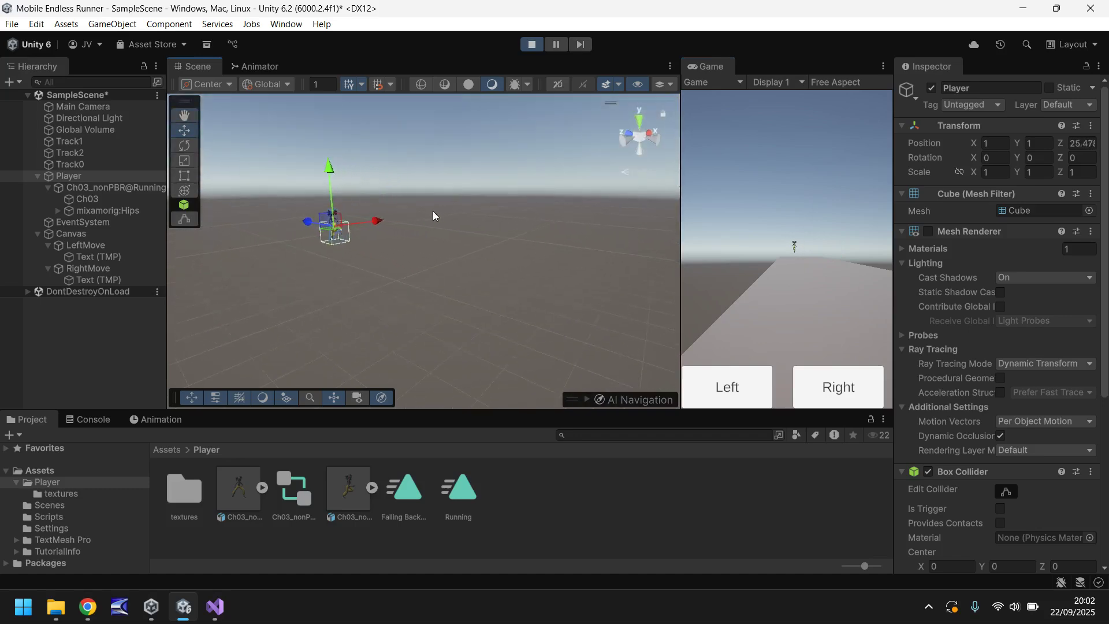
pyautogui.click(532, 45)
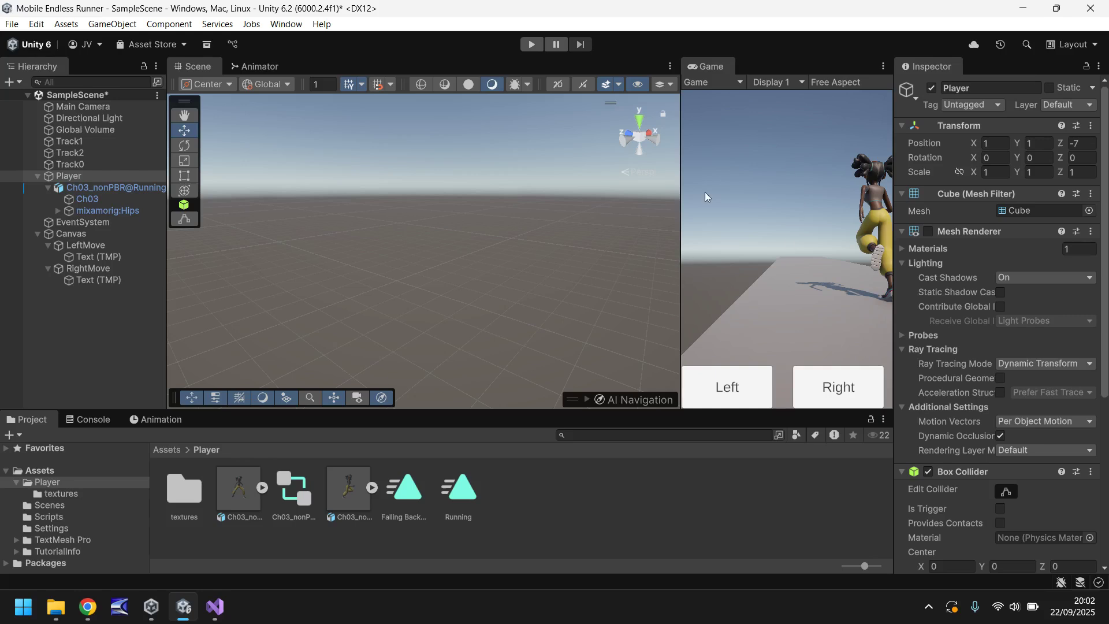
# Move the Main Camera sideways to X position 1 so it sits directly behind the character.
pyautogui.click(106, 109)
pyautogui.doubleClick(109, 106)
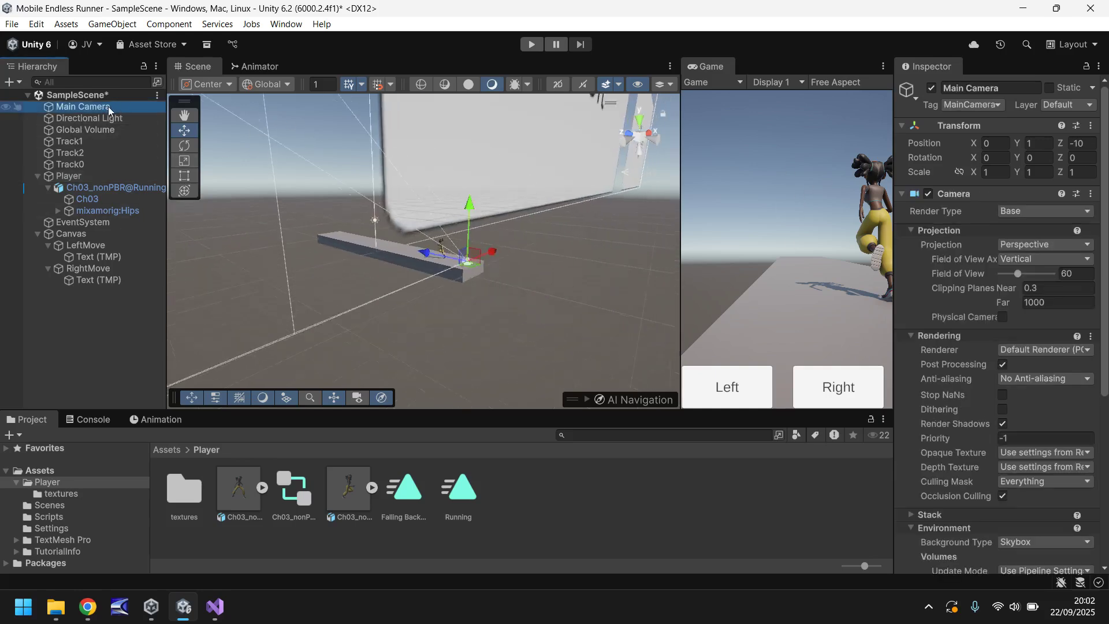
pyautogui.moveTo(507, 220); pyautogui.dragTo(604, 183, button='middle')
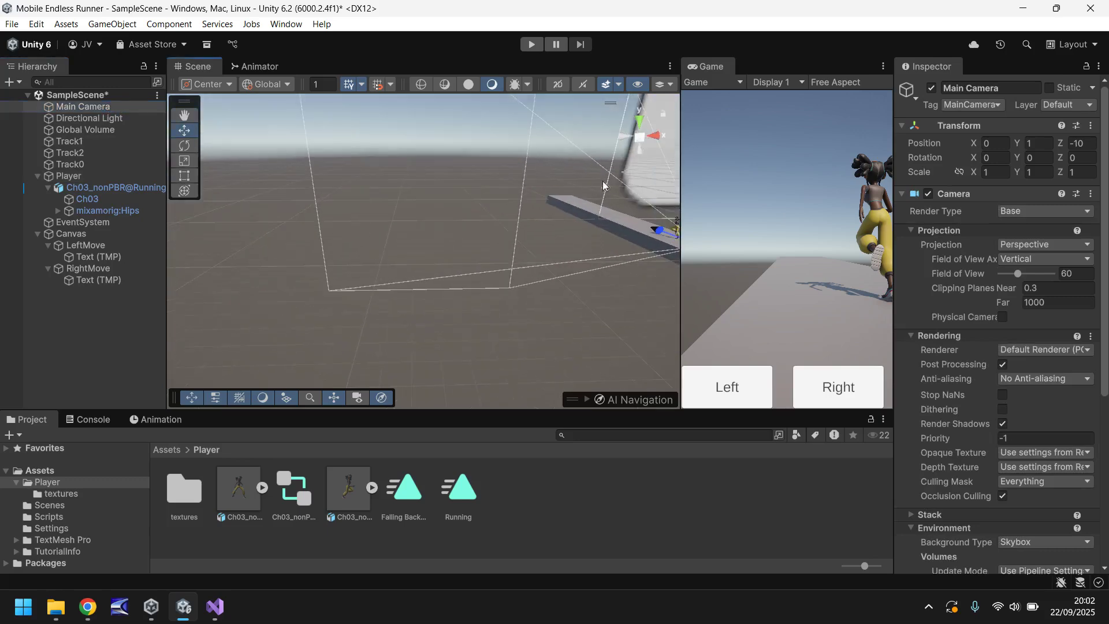
pyautogui.moveTo(488, 258); pyautogui.dragTo(410, 251, button='middle')
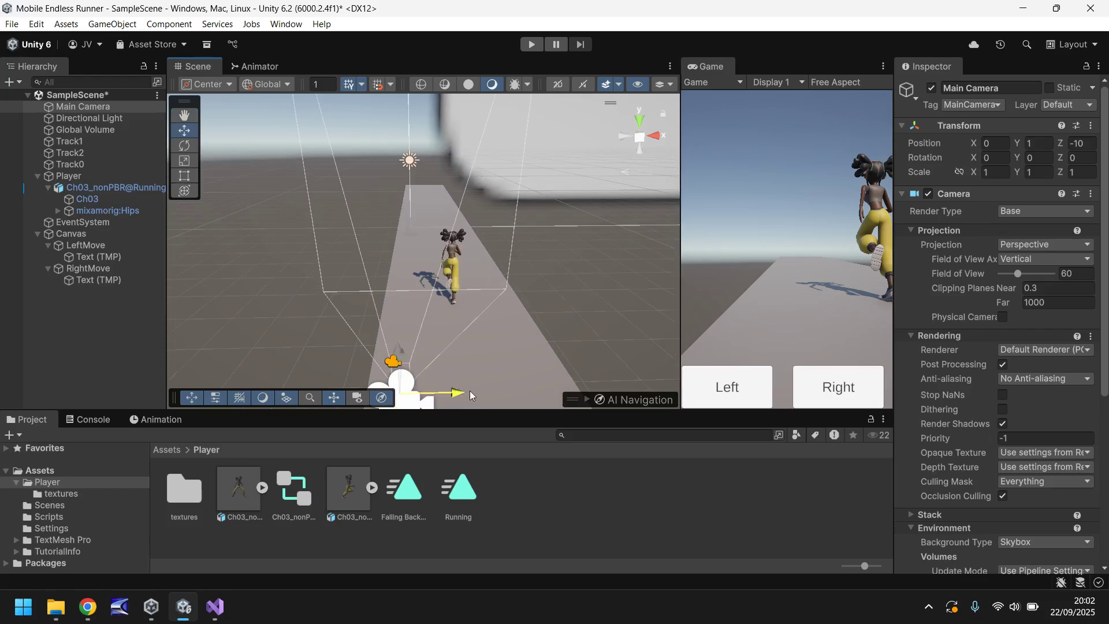
pyautogui.moveTo(457, 393); pyautogui.dragTo(506, 395)
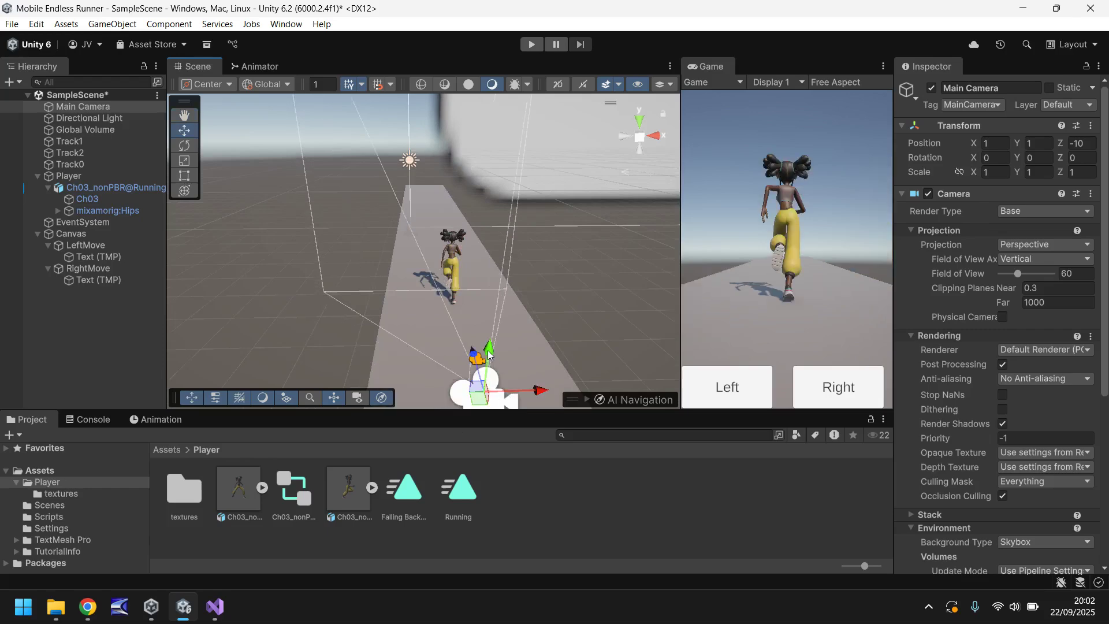
# Raise the Main Camera to Y position 3 and tilt it down to an X rotation of 15.88.
pyautogui.moveTo(493, 322); pyautogui.dragTo(500, 215)
pyautogui.keyDown('alt'); pyautogui.moveTo(331, 217); pyautogui.dragTo(512, 253); pyautogui.keyUp('alt')
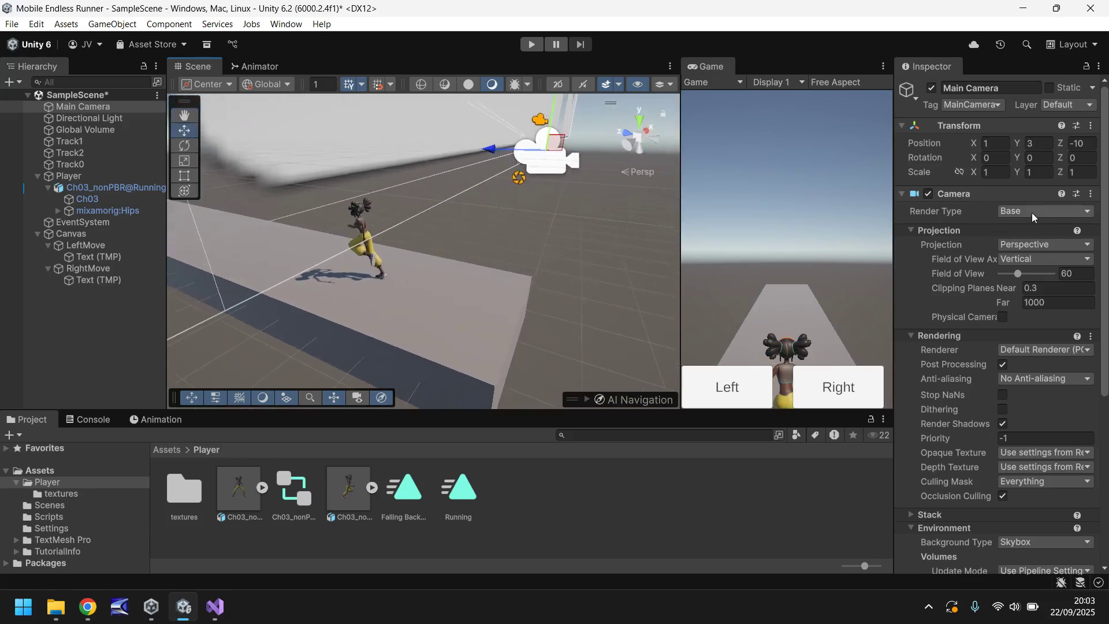
pyautogui.moveTo(976, 159); pyautogui.dragTo(265, 153)
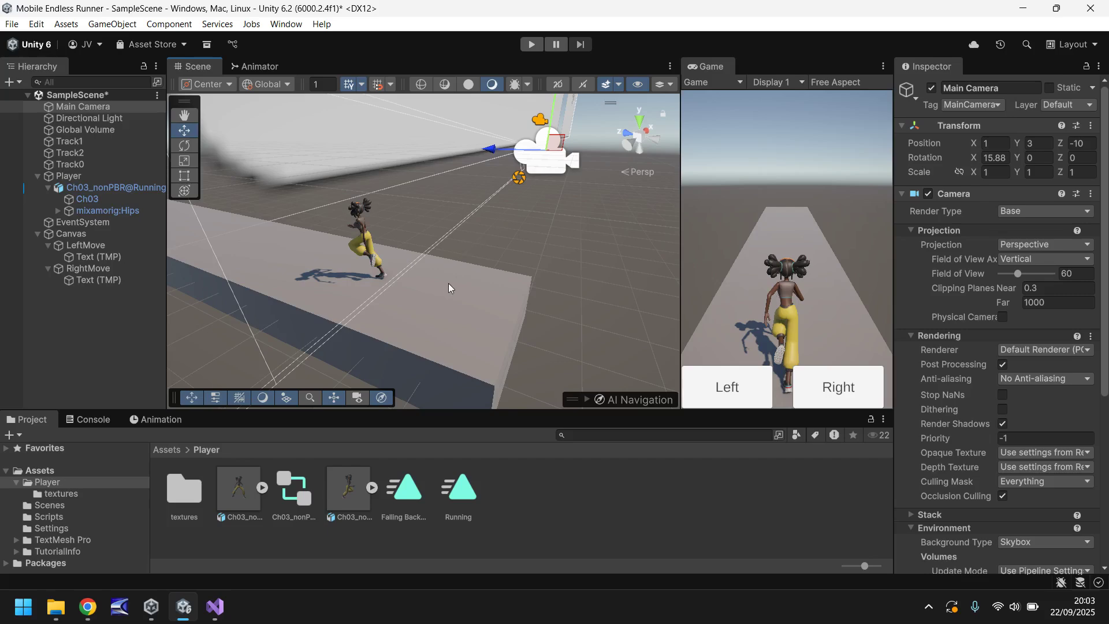
# Create a MonoBehaviour script named CamFollow in the Scripts folder.
pyautogui.click(55, 517)
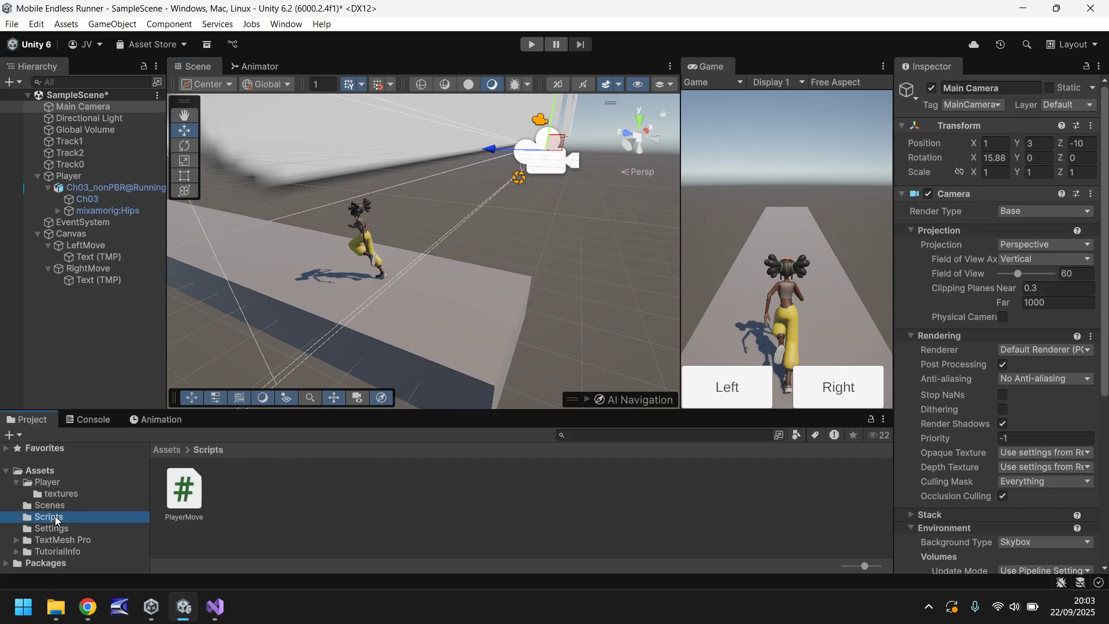
pyautogui.rightClick(269, 504)
pyautogui.moveTo(318, 138)
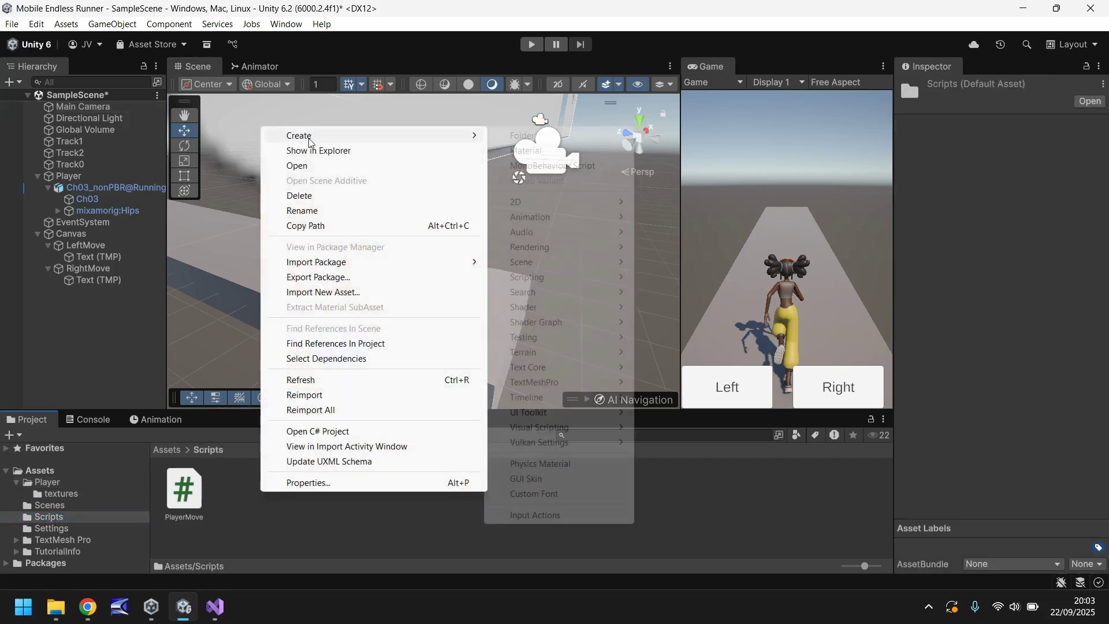
pyautogui.click(543, 166)
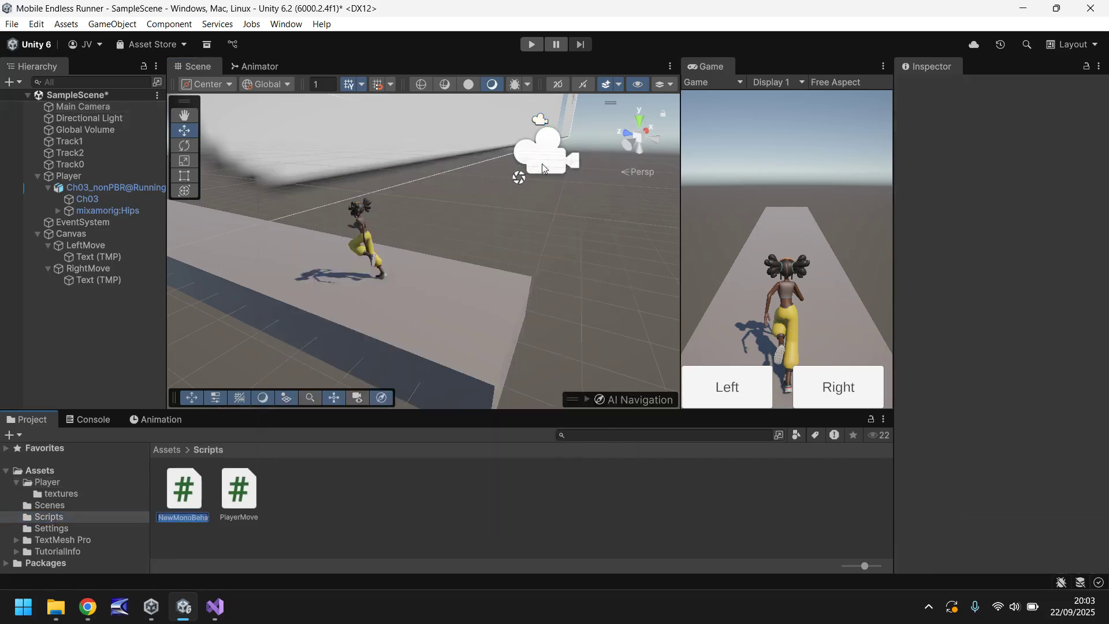
pyautogui.write('CamFollow')
pyautogui.press('Return')
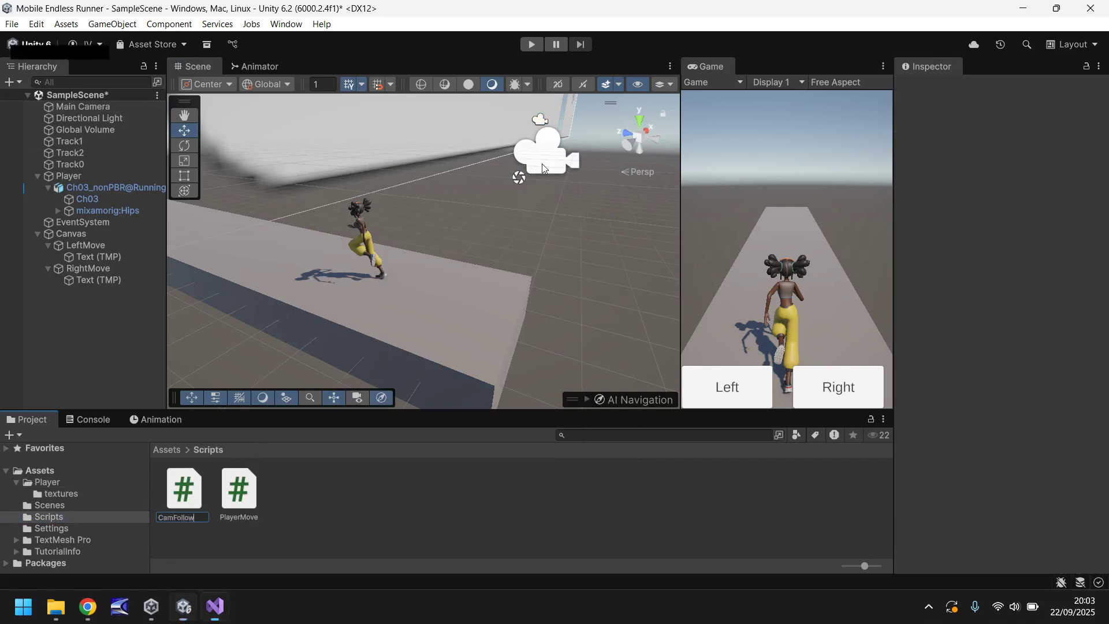
# Switch to Visual Studio, reload the modified solution, and open the CamFollow script from Unity's Scripts folder.
pyautogui.hotkey('alt', 'Tab')
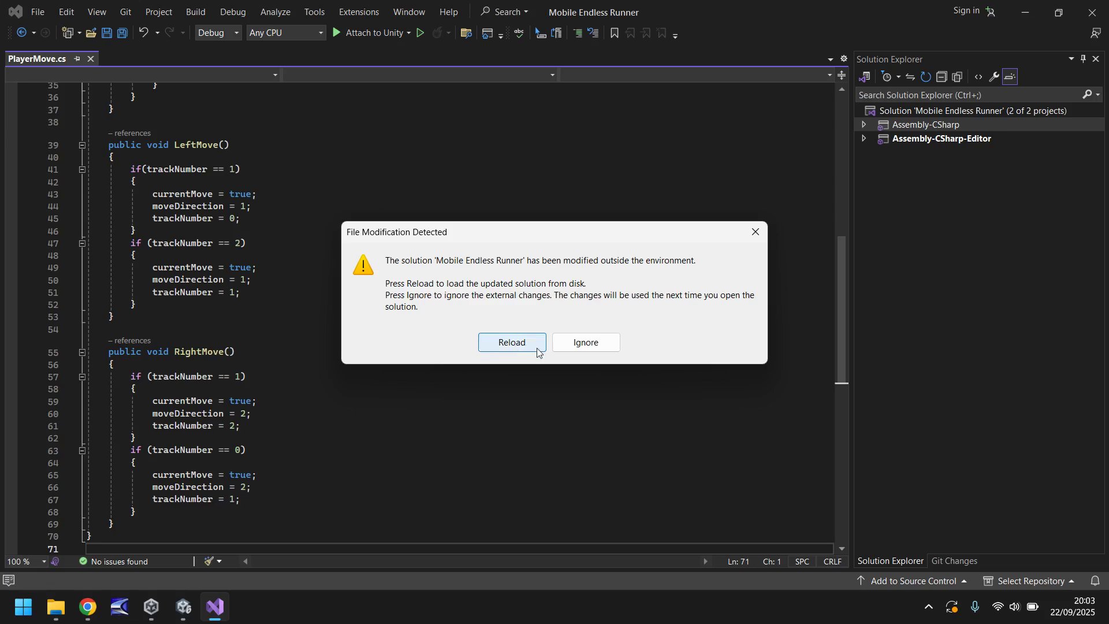
pyautogui.click(509, 345)
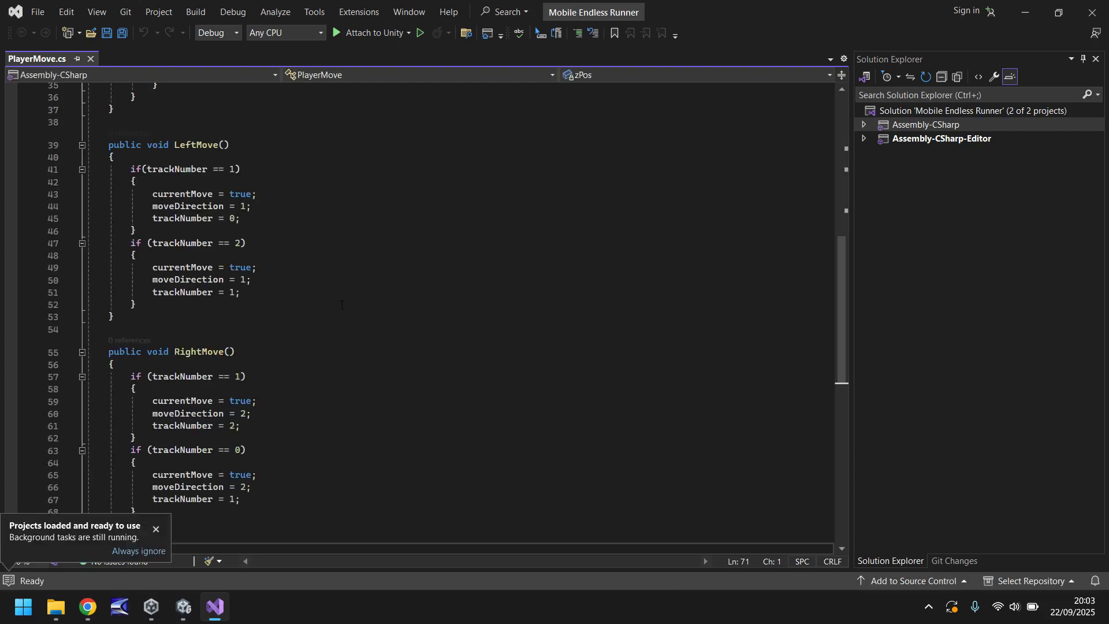
pyautogui.scroll(11, 341, 305)
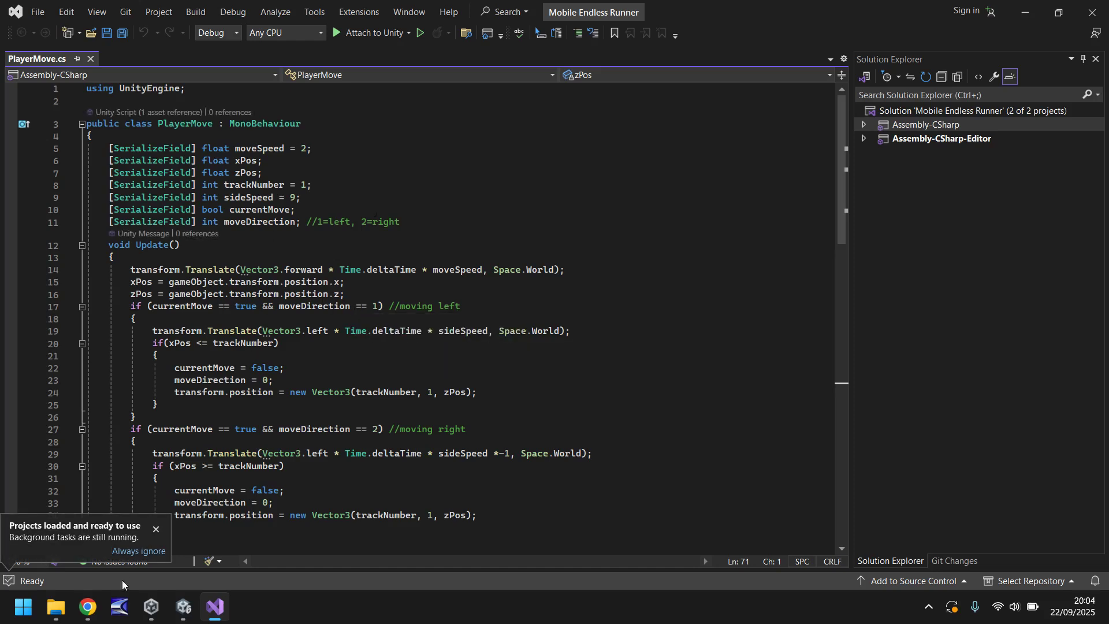
pyautogui.click(184, 606)
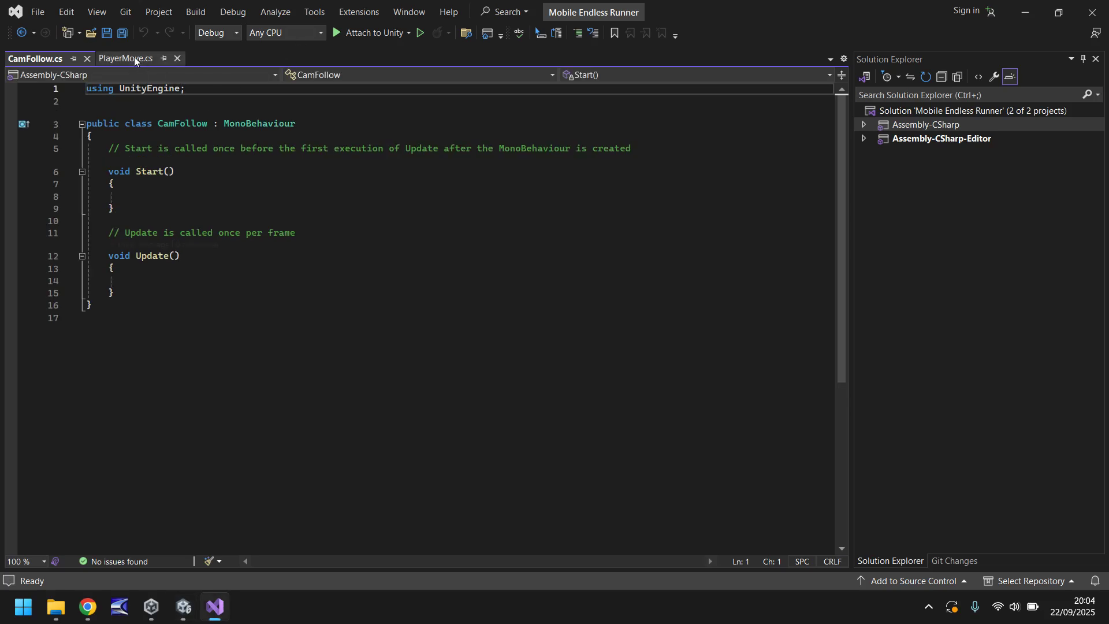
# Copy the serialized float moveSpeed = 2 declaration from PlayerMove into the start of the CamFollow class.
pyautogui.click(134, 56)
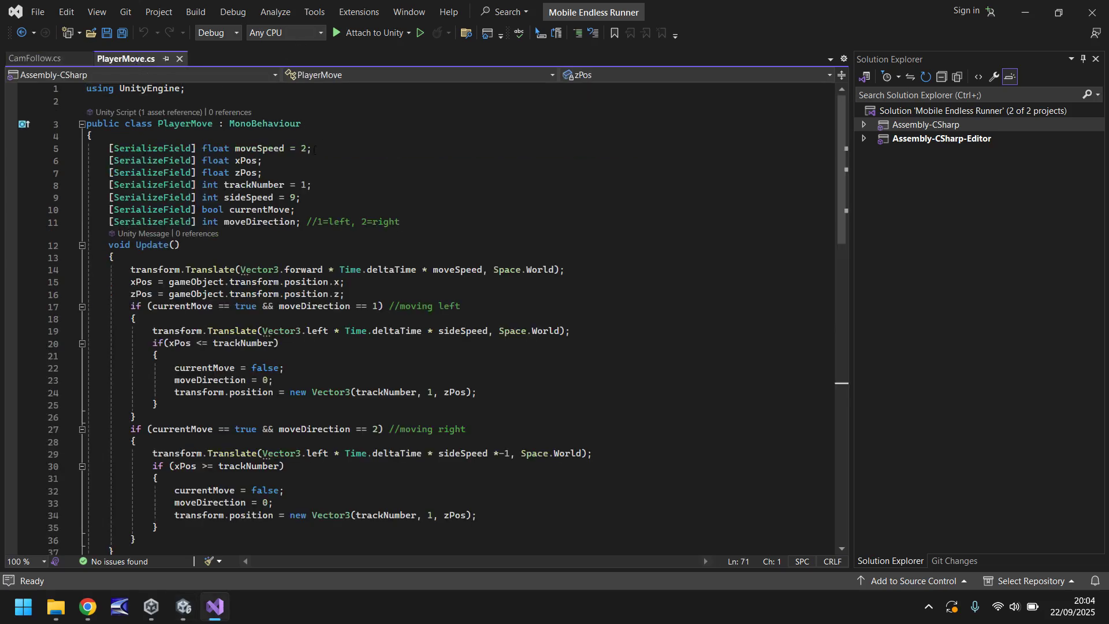
pyautogui.moveTo(109, 148); pyautogui.dragTo(313, 148)
pyautogui.hotkey('ctrl', 'c')
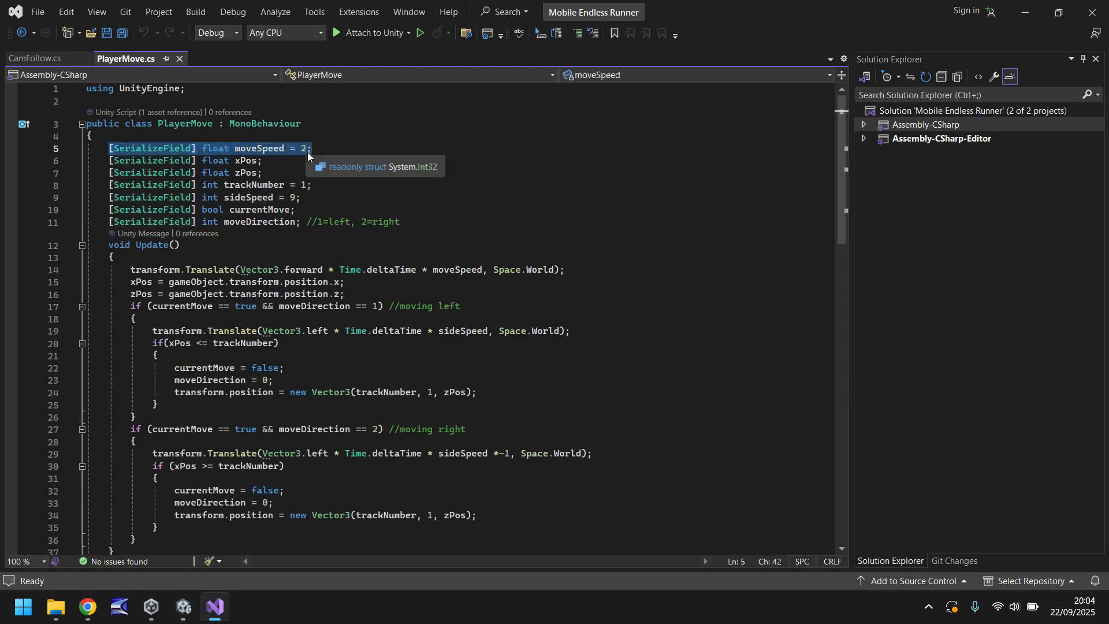
pyautogui.click(39, 58)
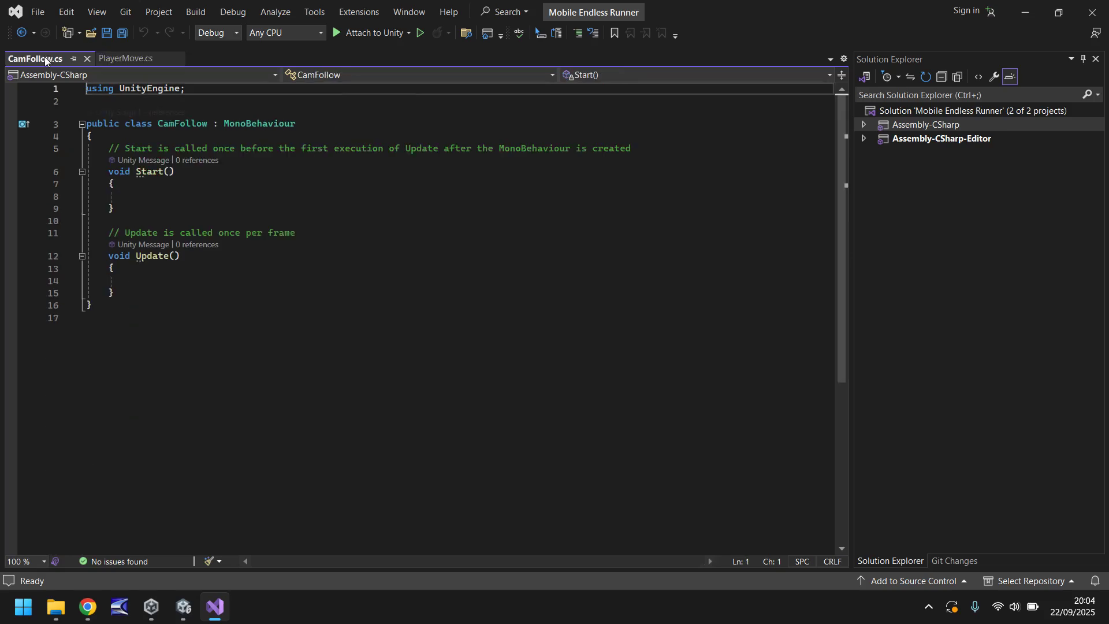
pyautogui.click(162, 136)
pyautogui.press('Return')
pyautogui.hotkey('ctrl', 'v')
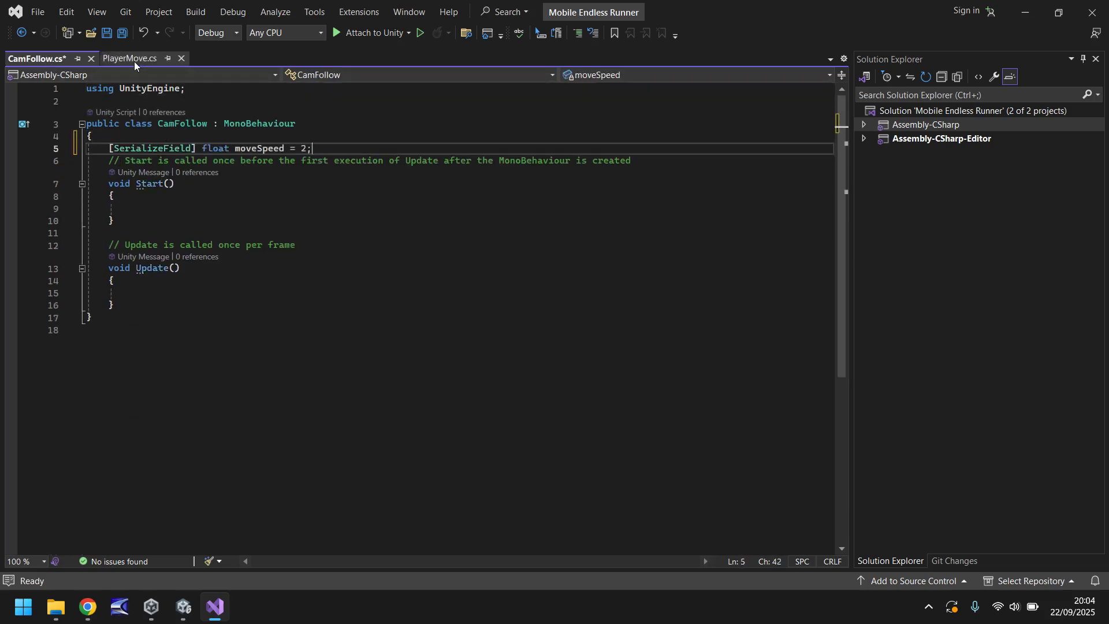
# Copy the forward transform.Translate line using moveSpeed from PlayerMove into the Update method of CamFollow.
pyautogui.click(132, 58)
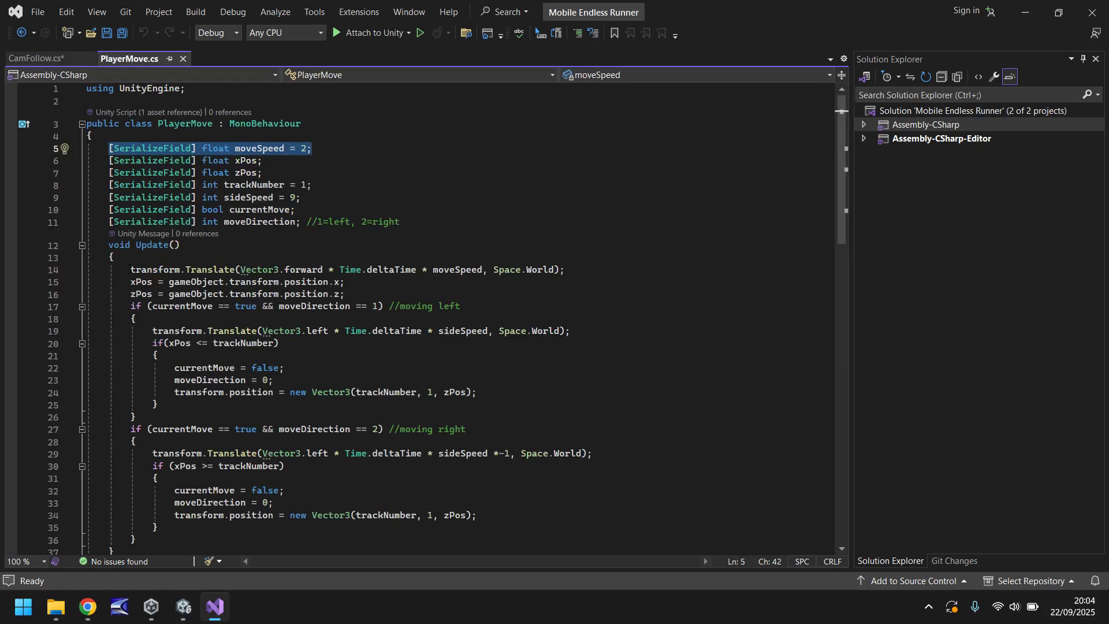
pyautogui.moveTo(130, 269); pyautogui.dragTo(569, 267)
pyautogui.hotkey('ctrl', 'c')
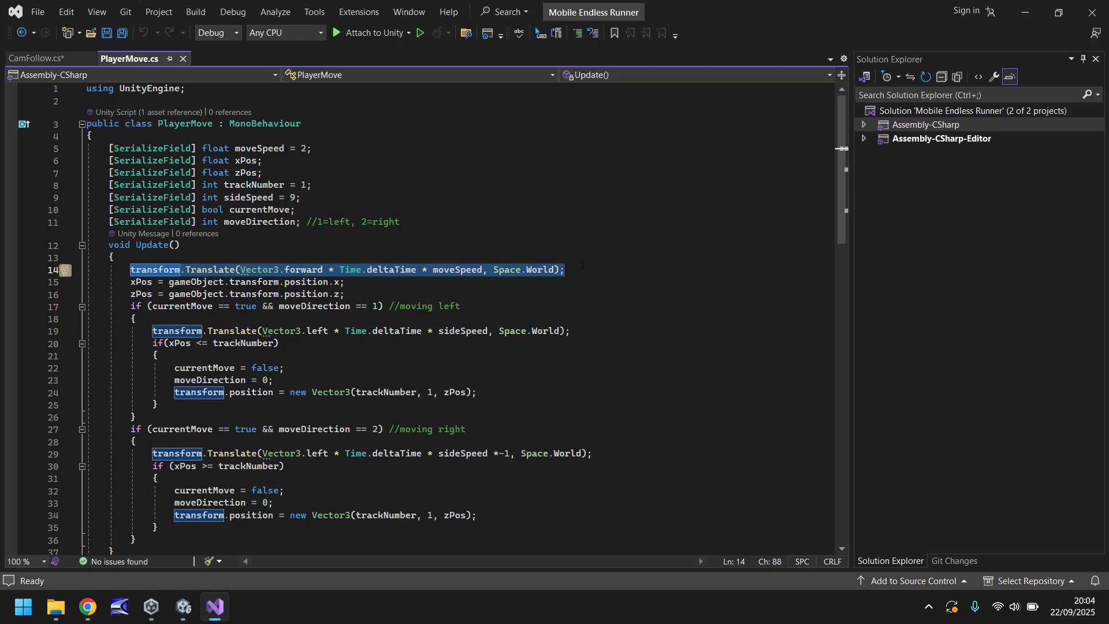
pyautogui.click(46, 59)
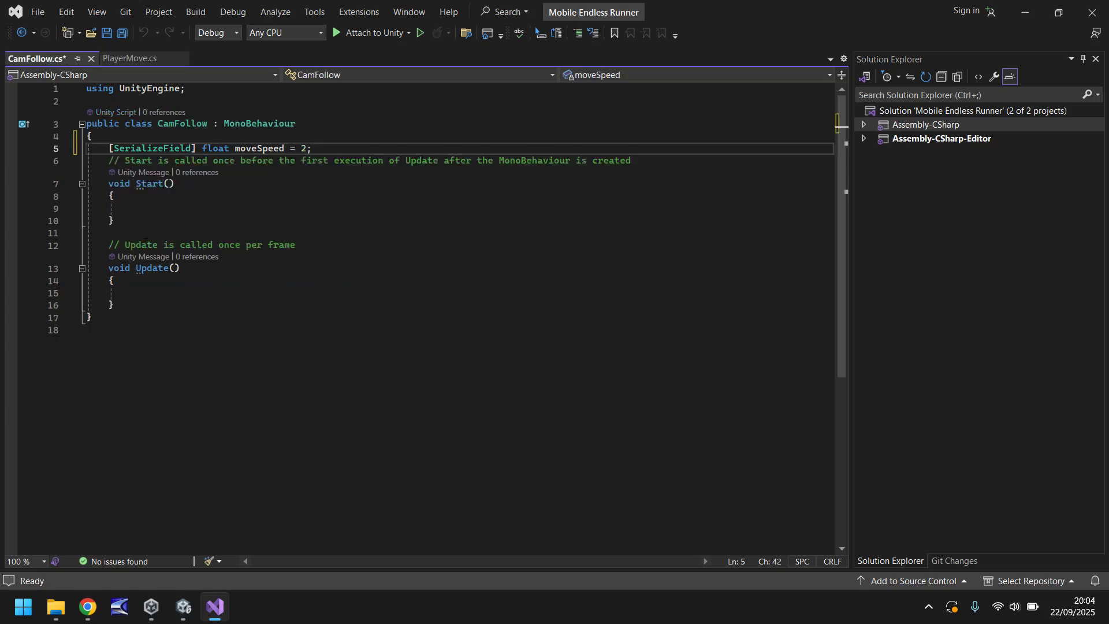
pyautogui.click(161, 288)
pyautogui.hotkey('ctrl', 'v')
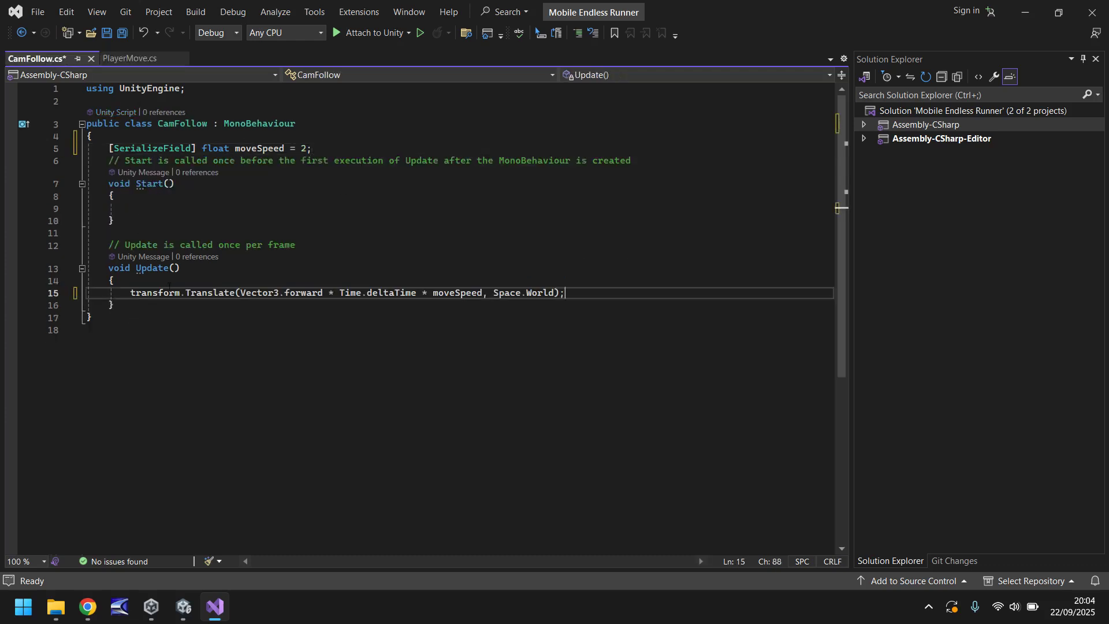
# Remove the Start method and template comments from CamFollow, and save the script with moveSpeed set to 4.
pyautogui.moveTo(296, 245); pyautogui.dragTo(87, 160)
pyautogui.press('Delete')
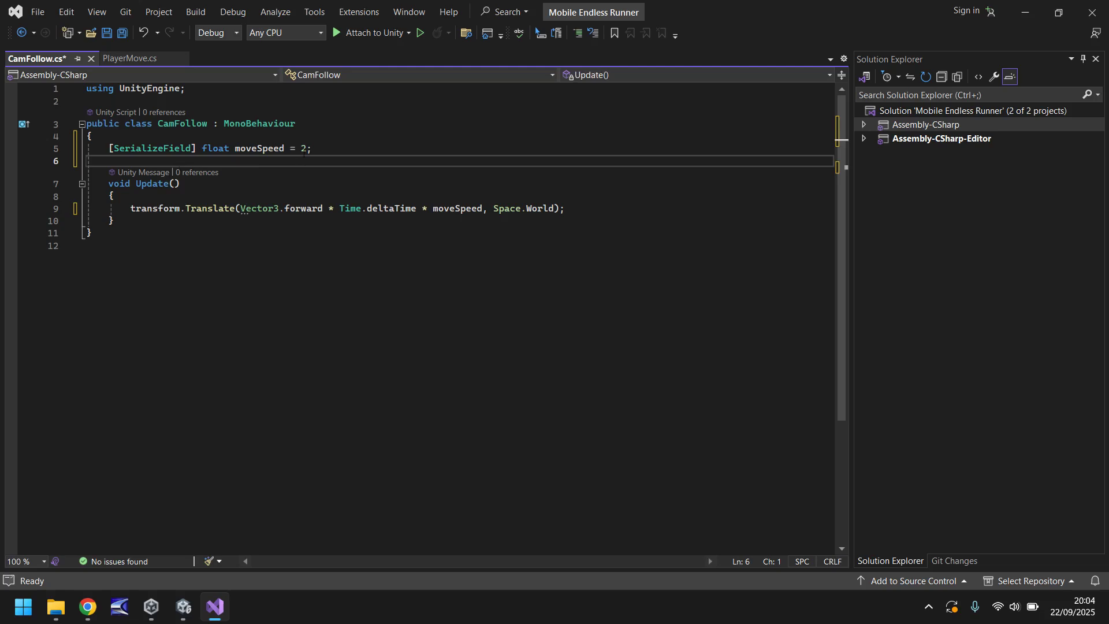
pyautogui.click(306, 148)
pyautogui.press('BackSpace')
pyautogui.write('4')
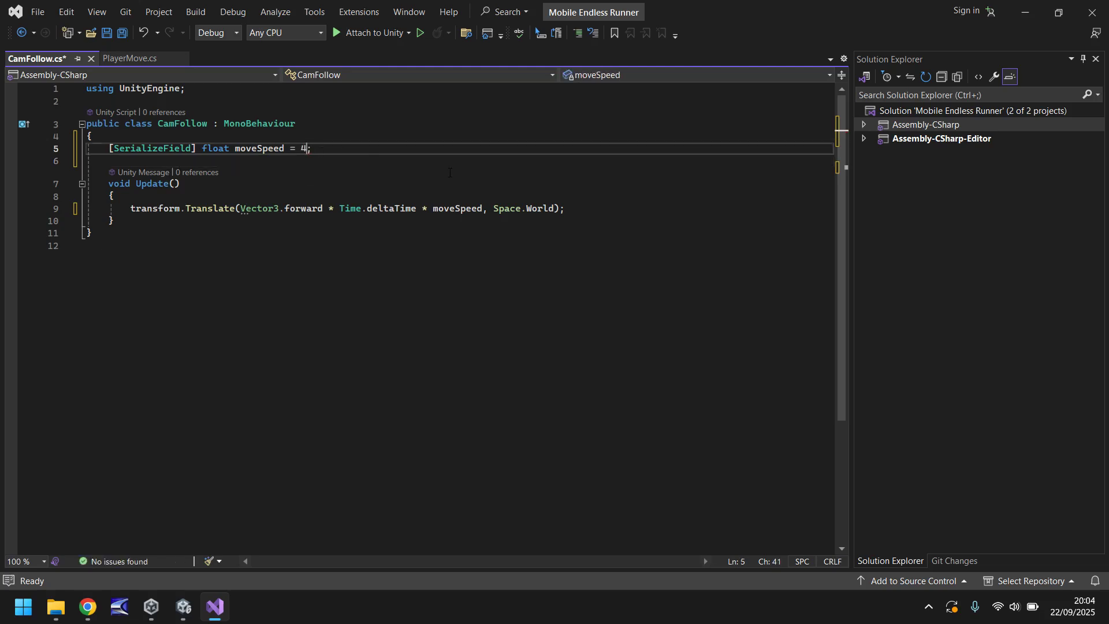
pyautogui.hotkey('ctrl', 's')
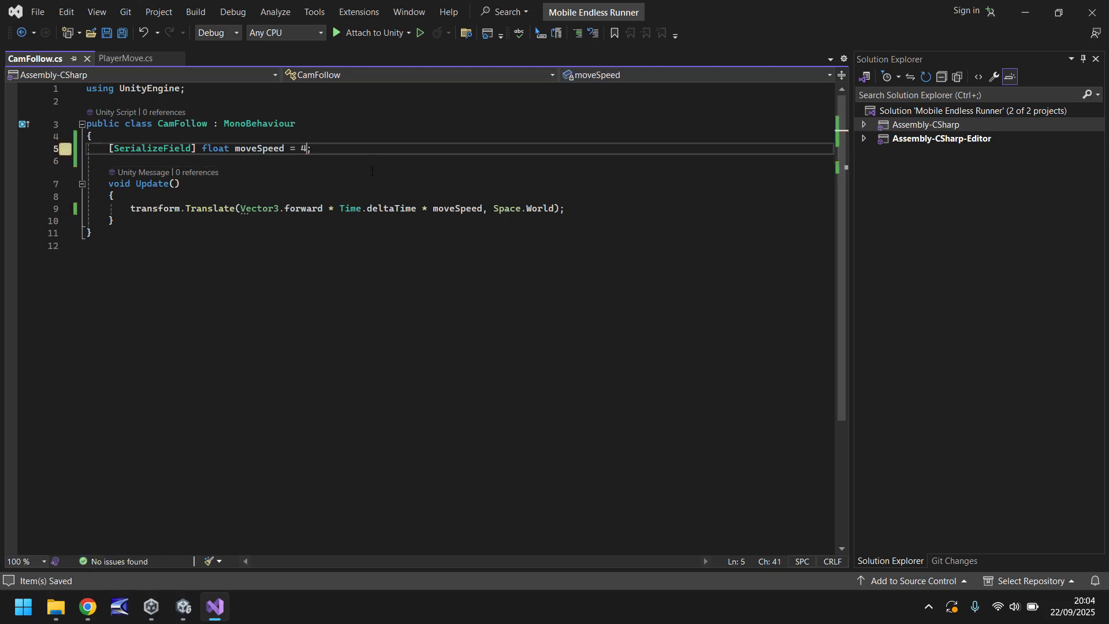
# Switch to Unity, attach the CamFollow script to the Main Camera, and check its component settings.
pyautogui.click(185, 605)
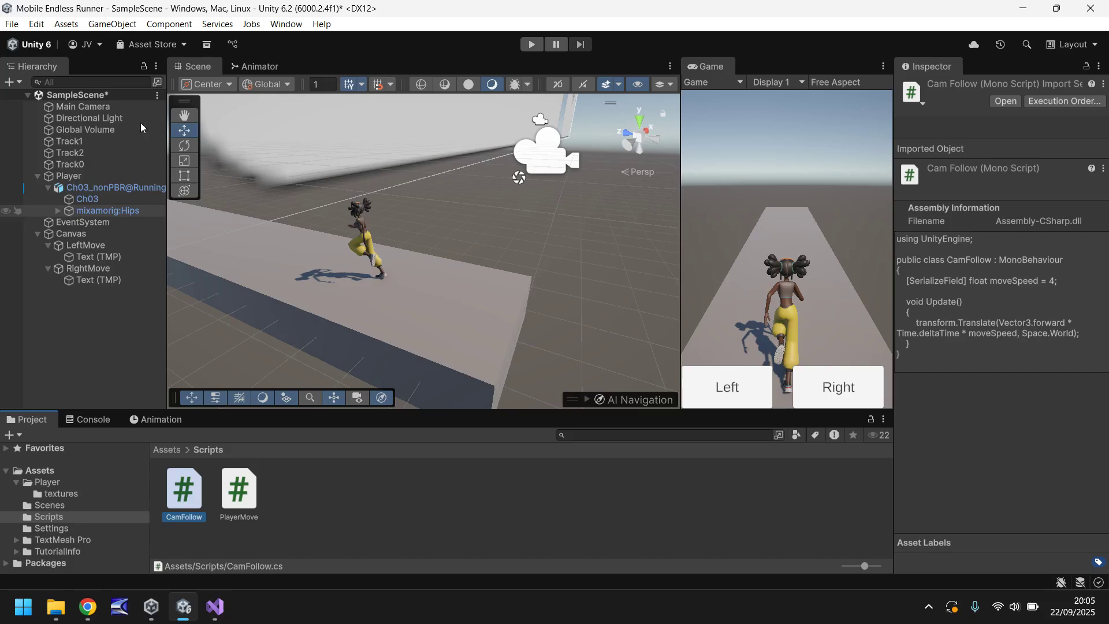
pyautogui.moveTo(101, 111); pyautogui.dragTo(100, 110)
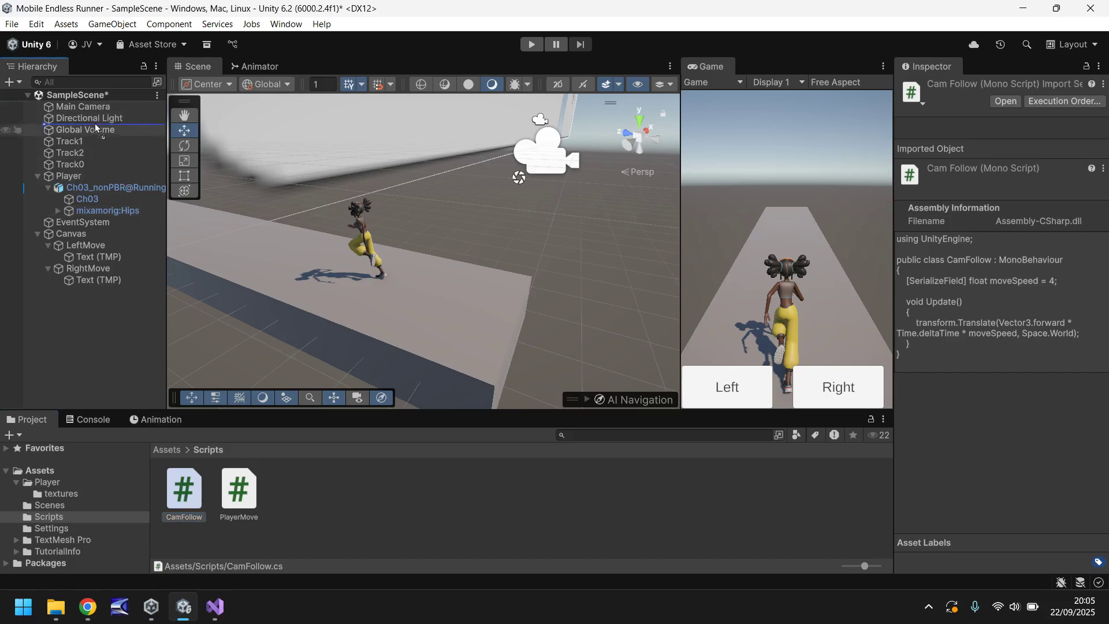
pyautogui.click(86, 108)
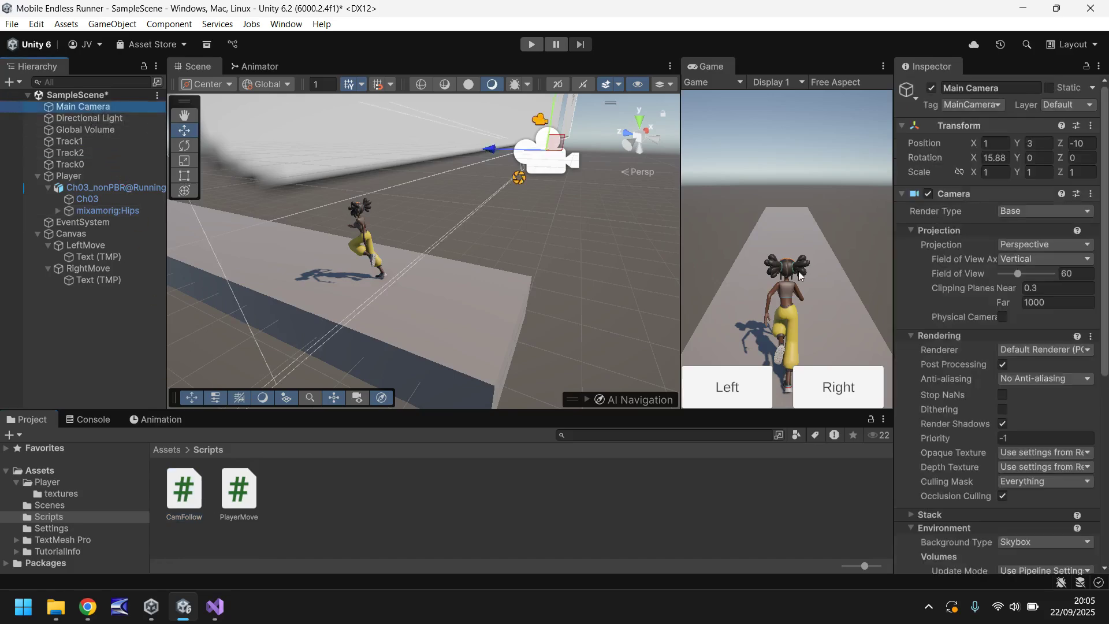
pyautogui.scroll(-10, 990, 382)
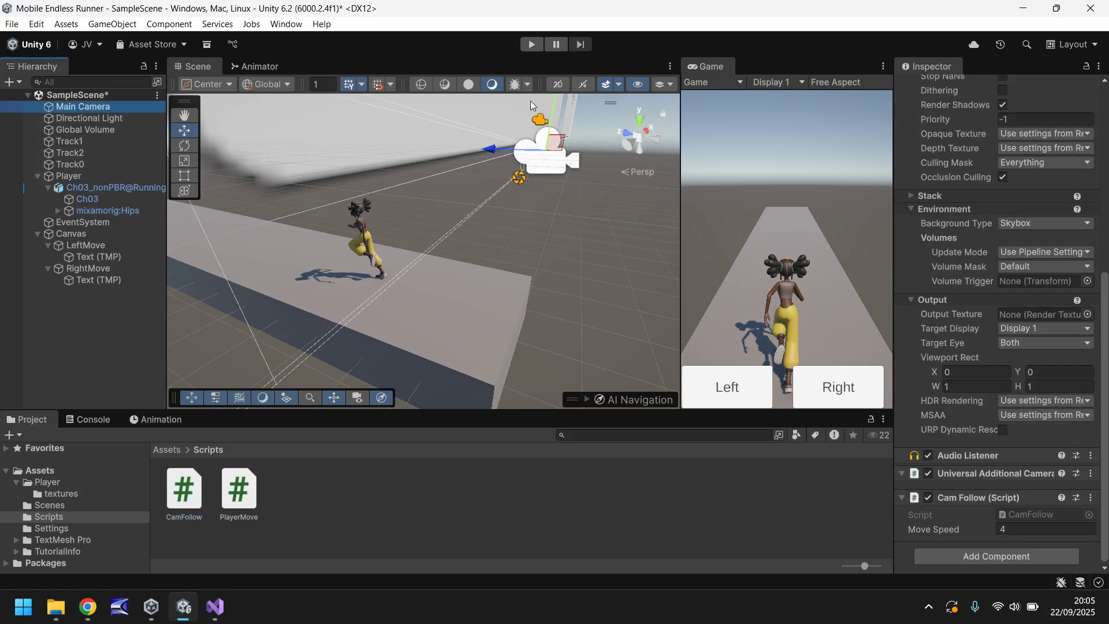
# Play-test the runner by moving the character between lanes with Left and Right while watching the camera follow, and stop the game.
pyautogui.click(534, 46)
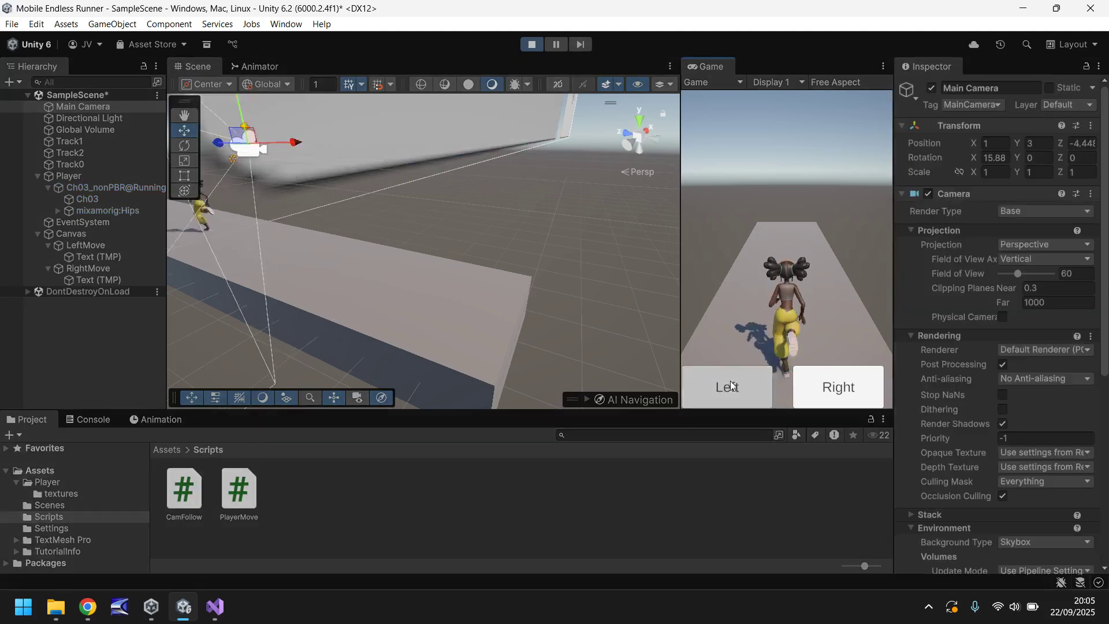
pyautogui.click(730, 381)
pyautogui.click(830, 387)
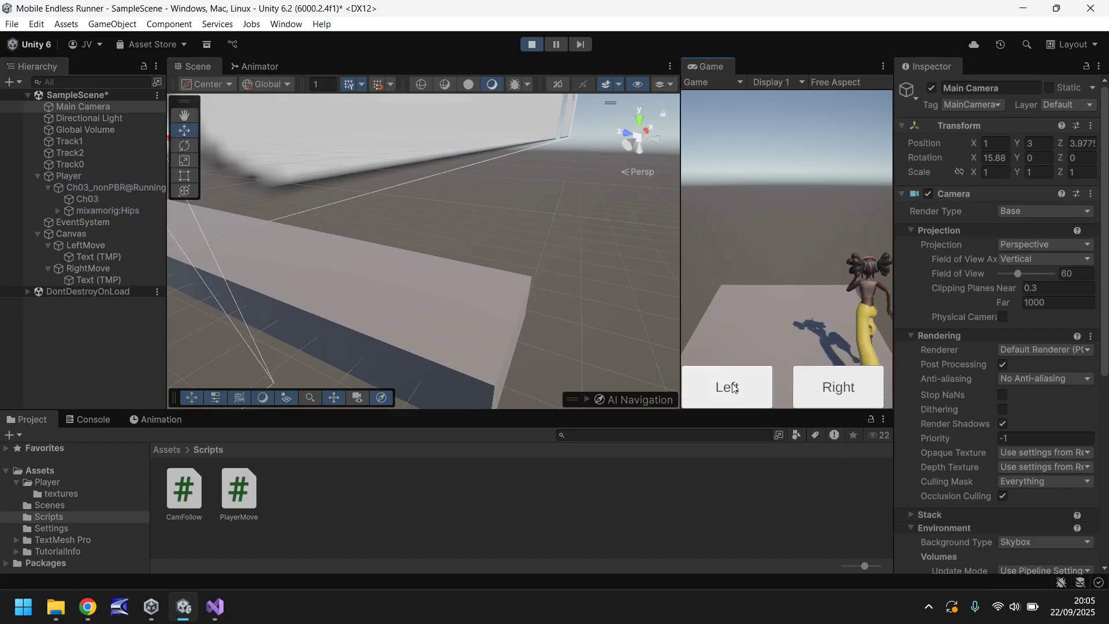
pyautogui.click(834, 375)
pyautogui.click(751, 379)
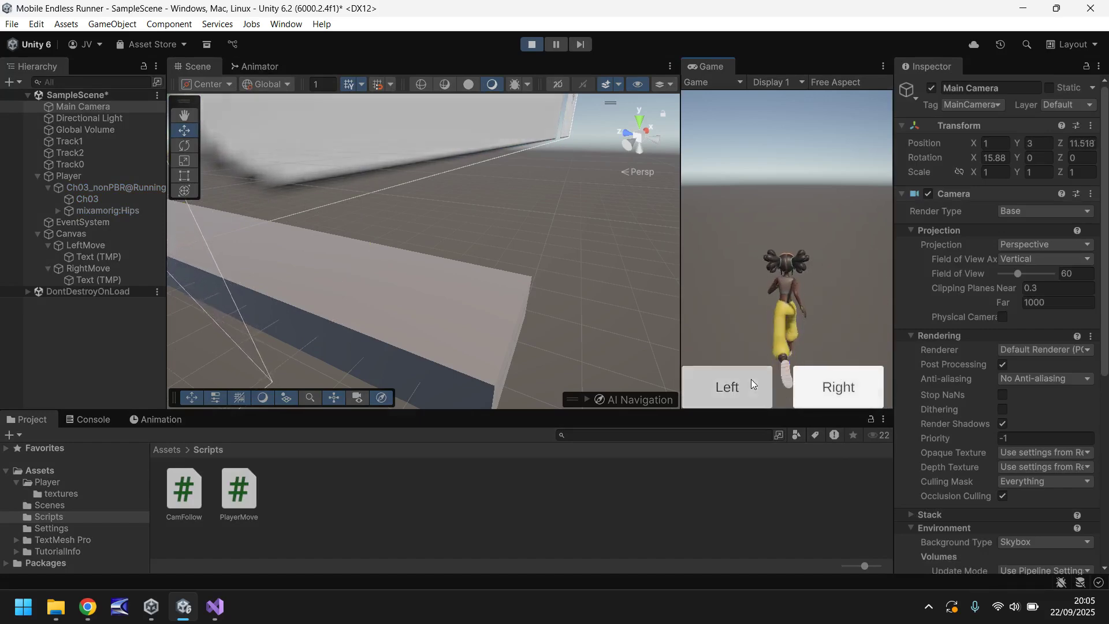
pyautogui.click(751, 379)
pyautogui.click(828, 386)
pyautogui.click(828, 386)
pyautogui.click(754, 384)
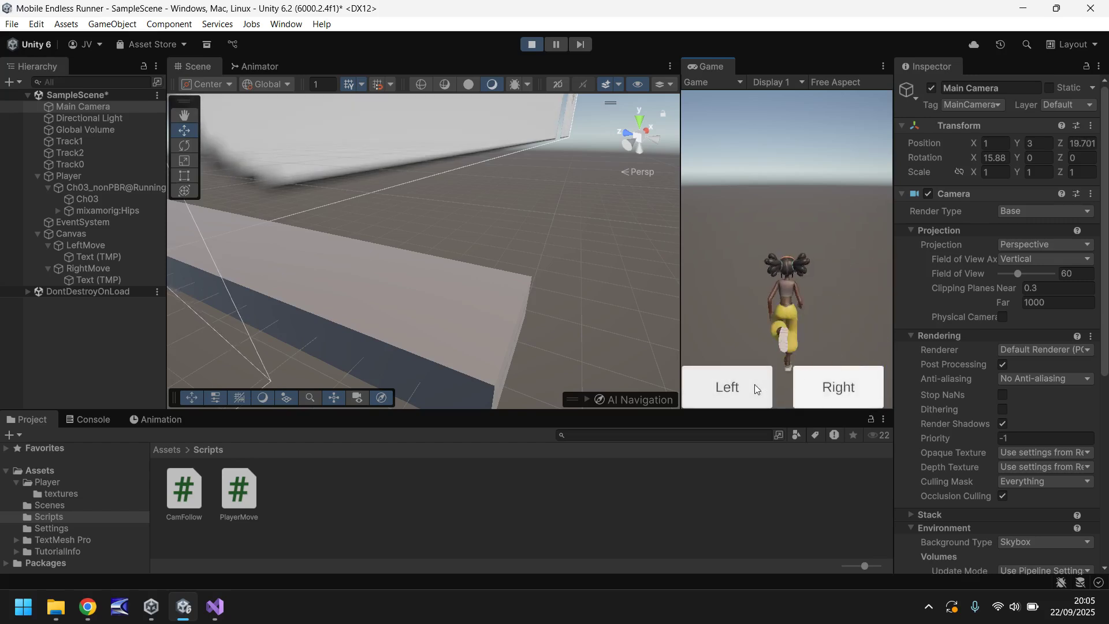
pyautogui.hotkey('shift', 'f')
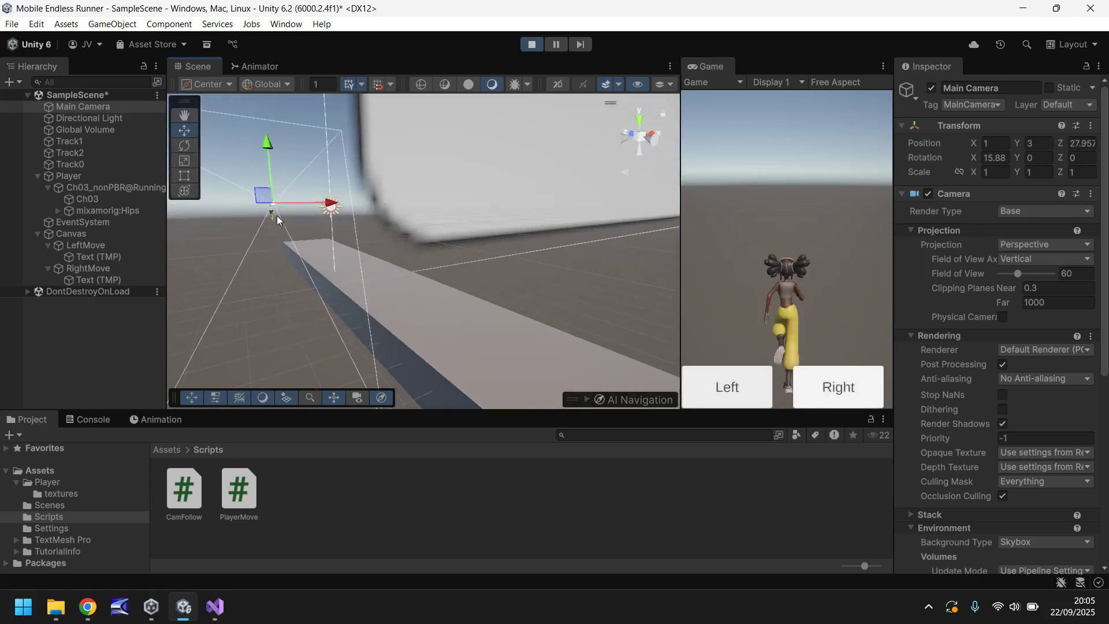
pyautogui.click(532, 45)
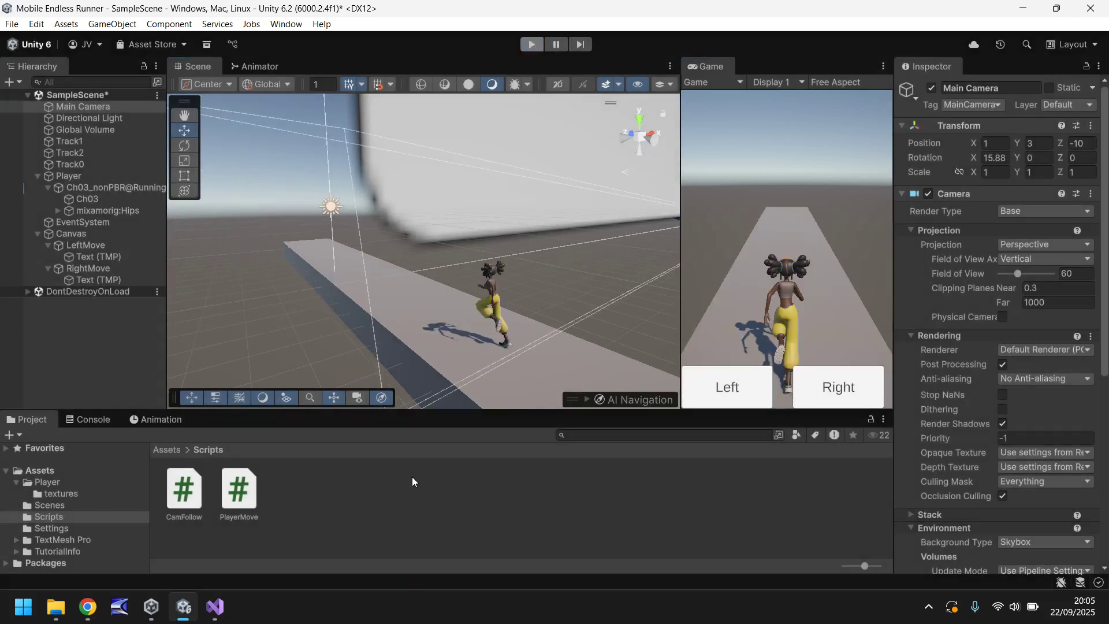